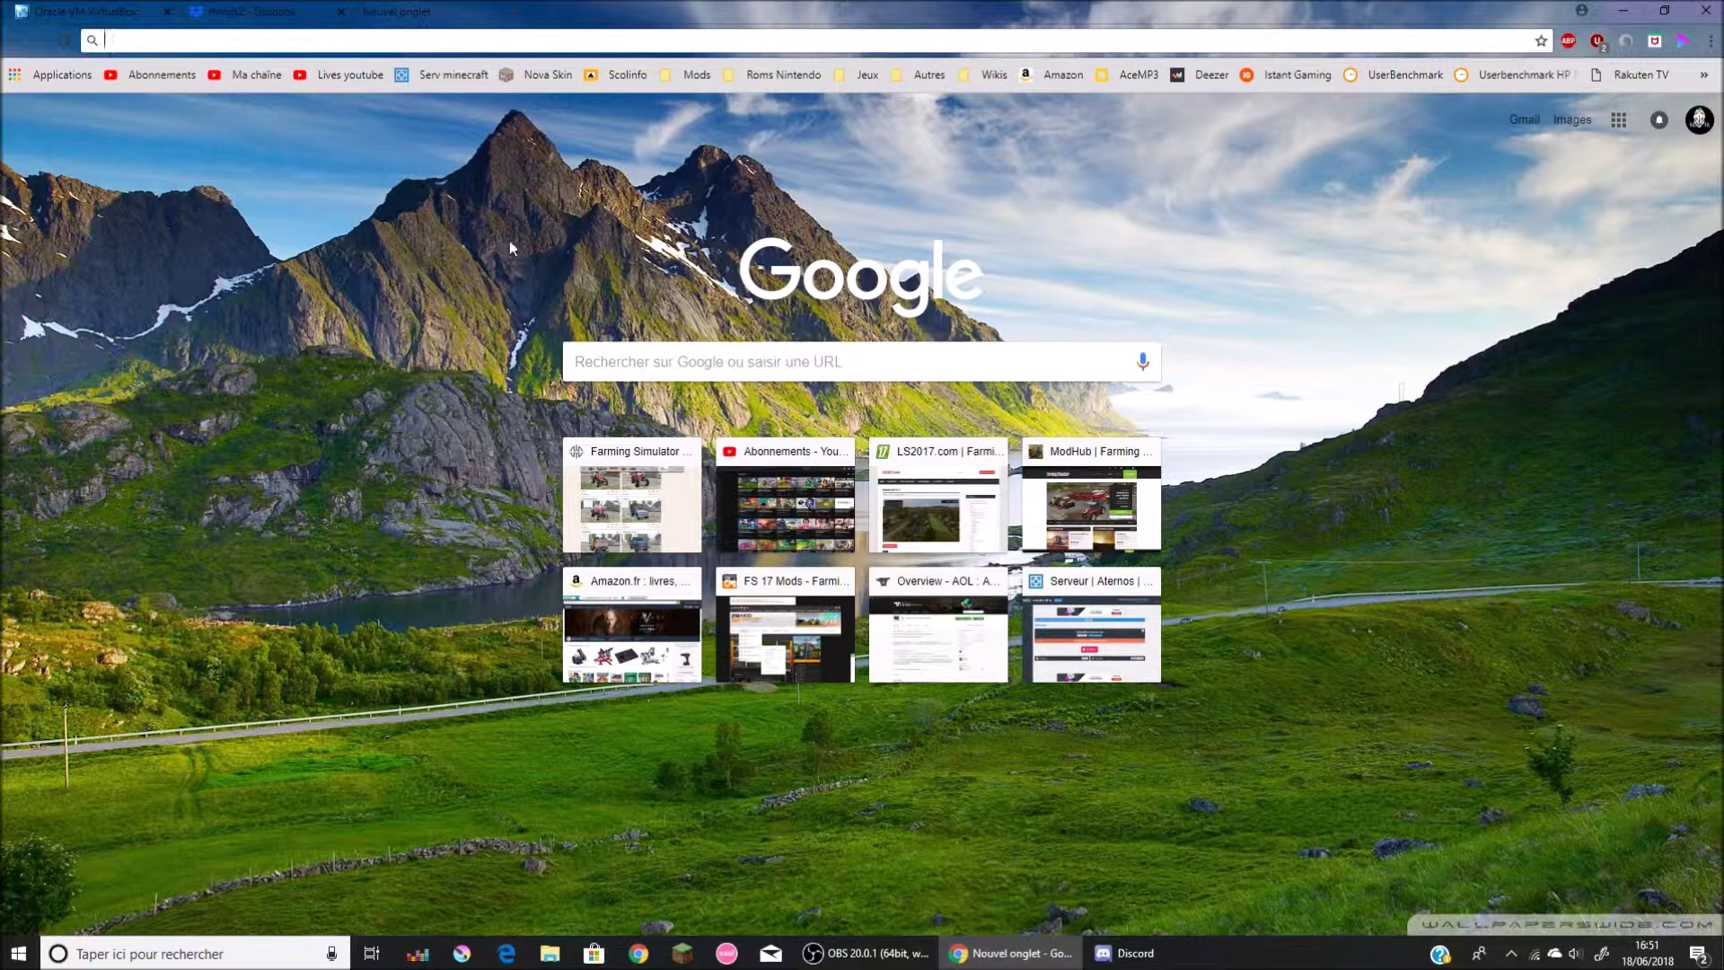
Step: Search Google for "virtual box"
left_click(623, 360)
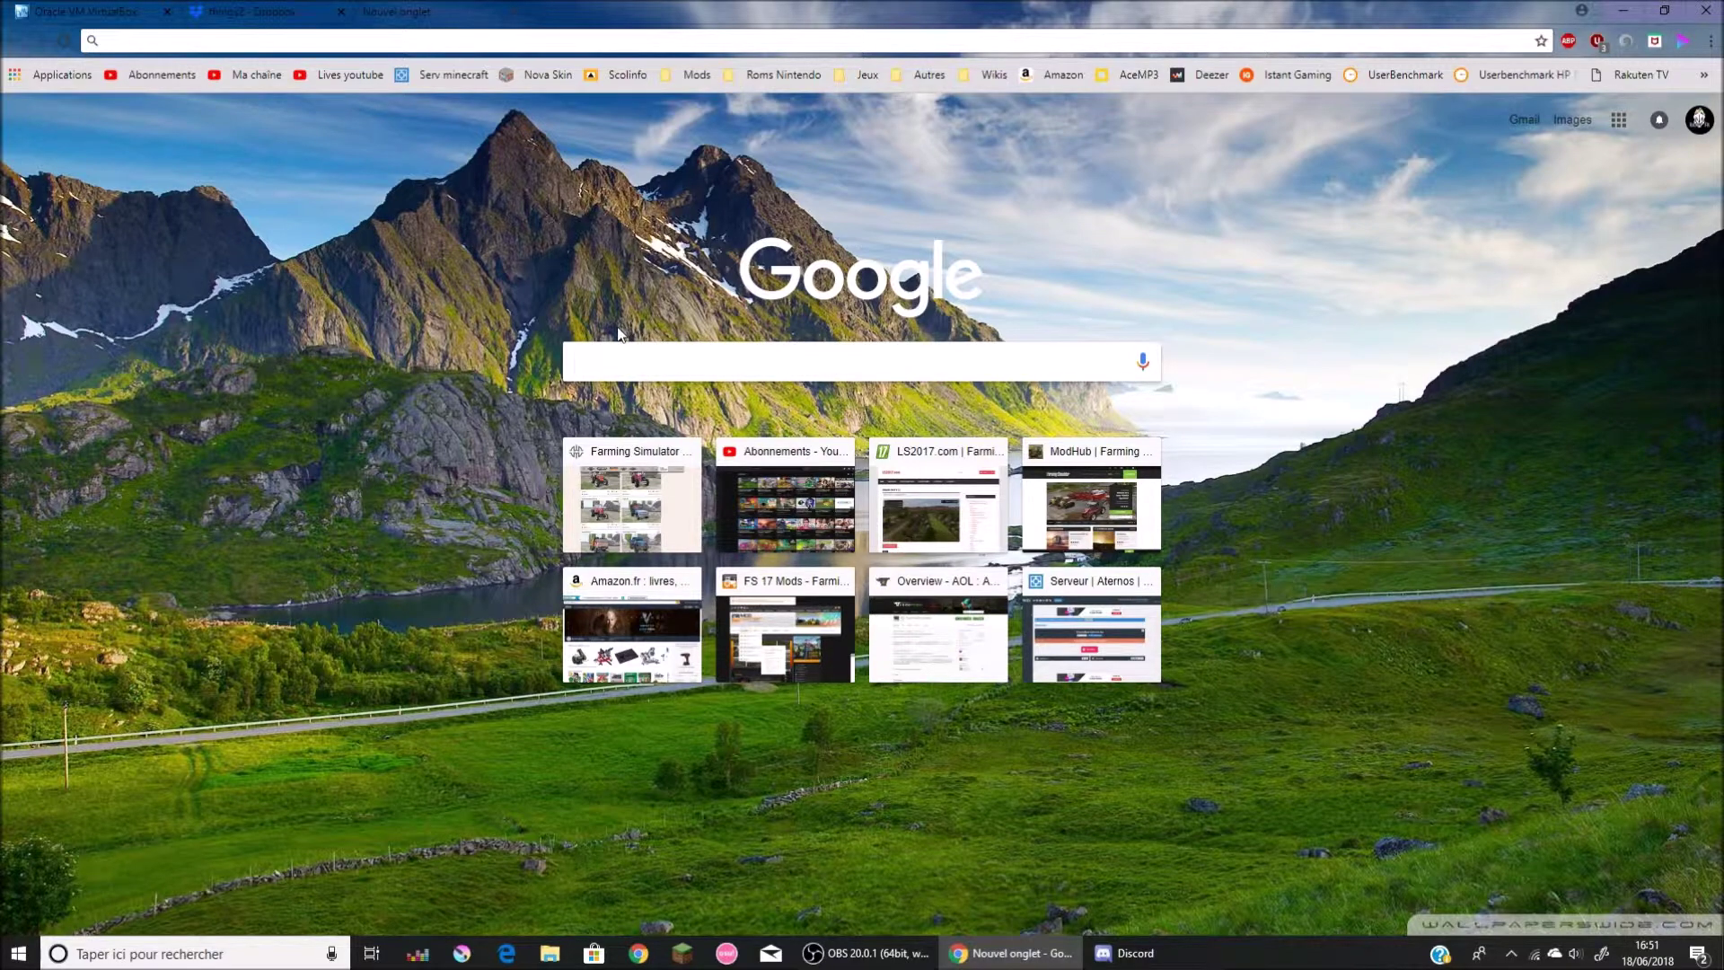
type("virtual box")
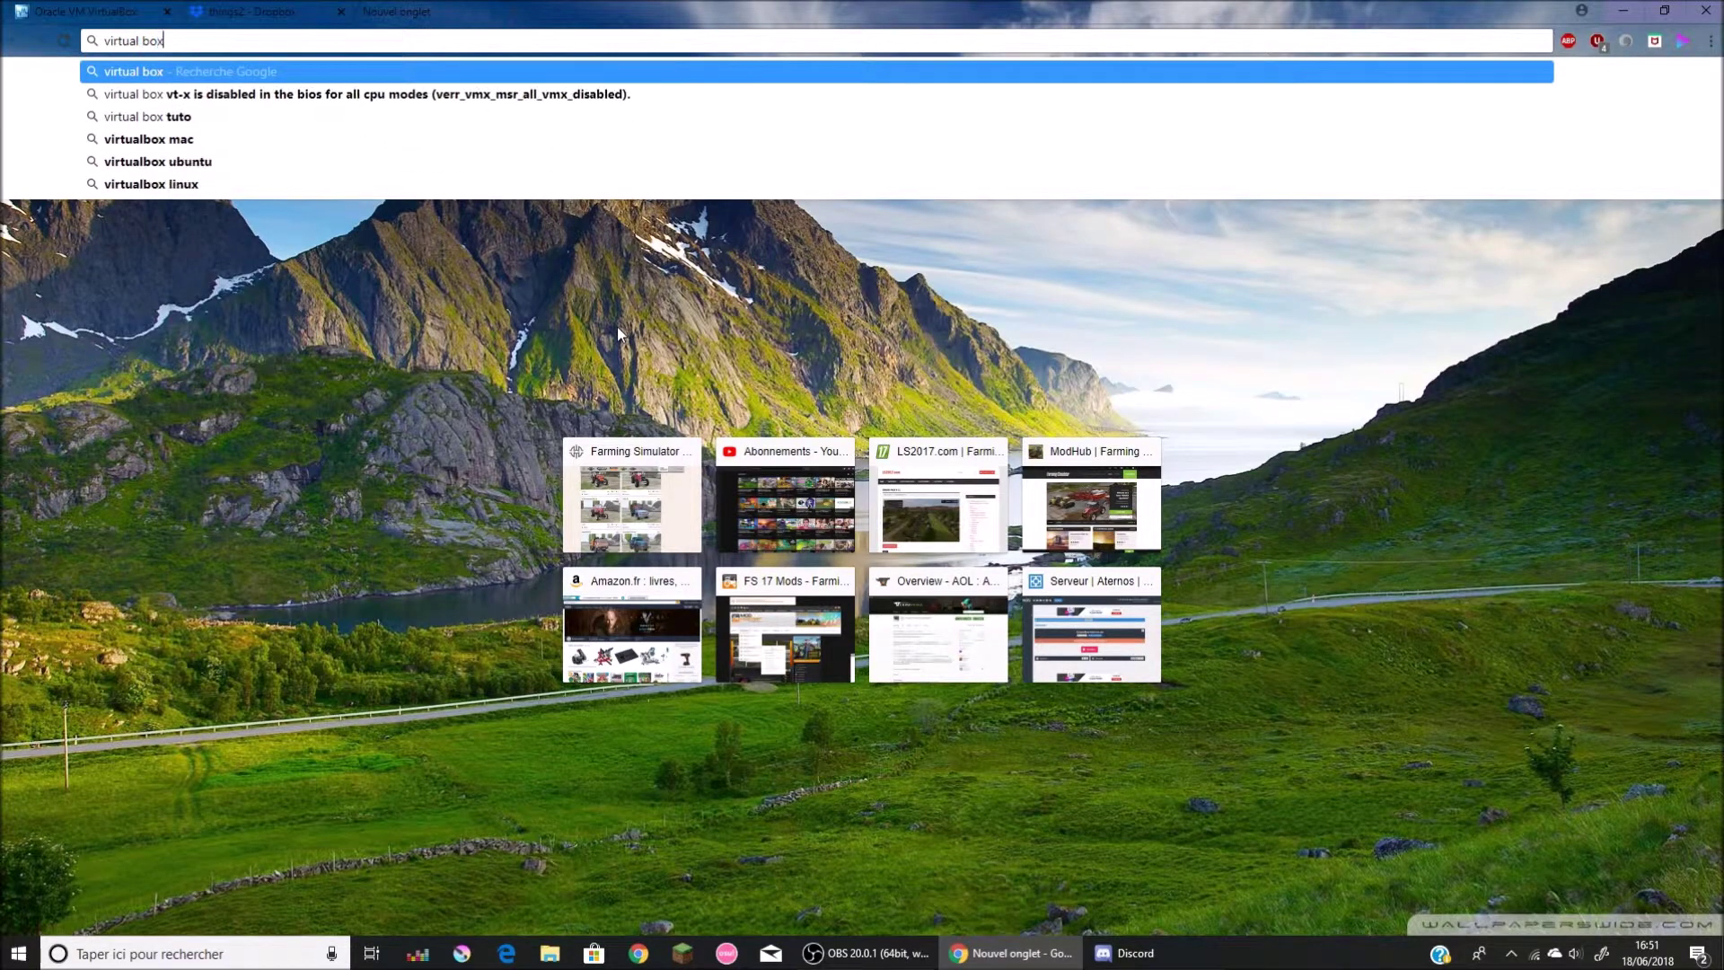
key("Return")
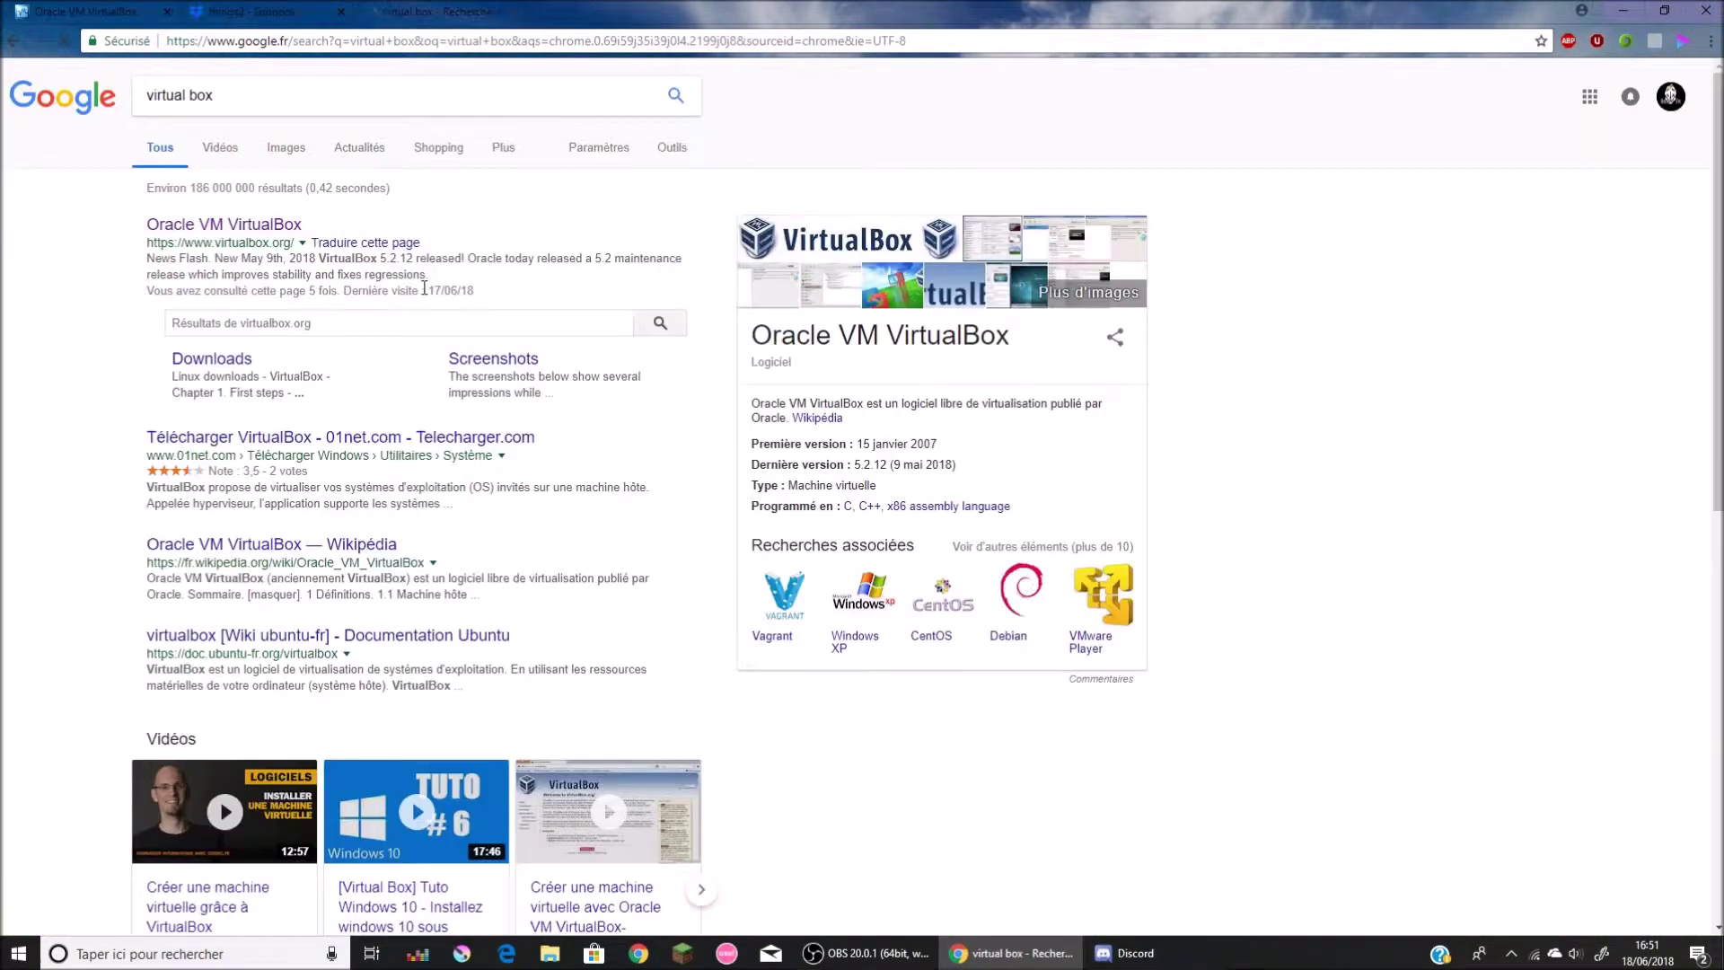
Step: Switch to the already open VirtualBox site, close the search results page, and open the VirtualBox 5.2 download page
left_click(114, 13)
left_click(514, 13)
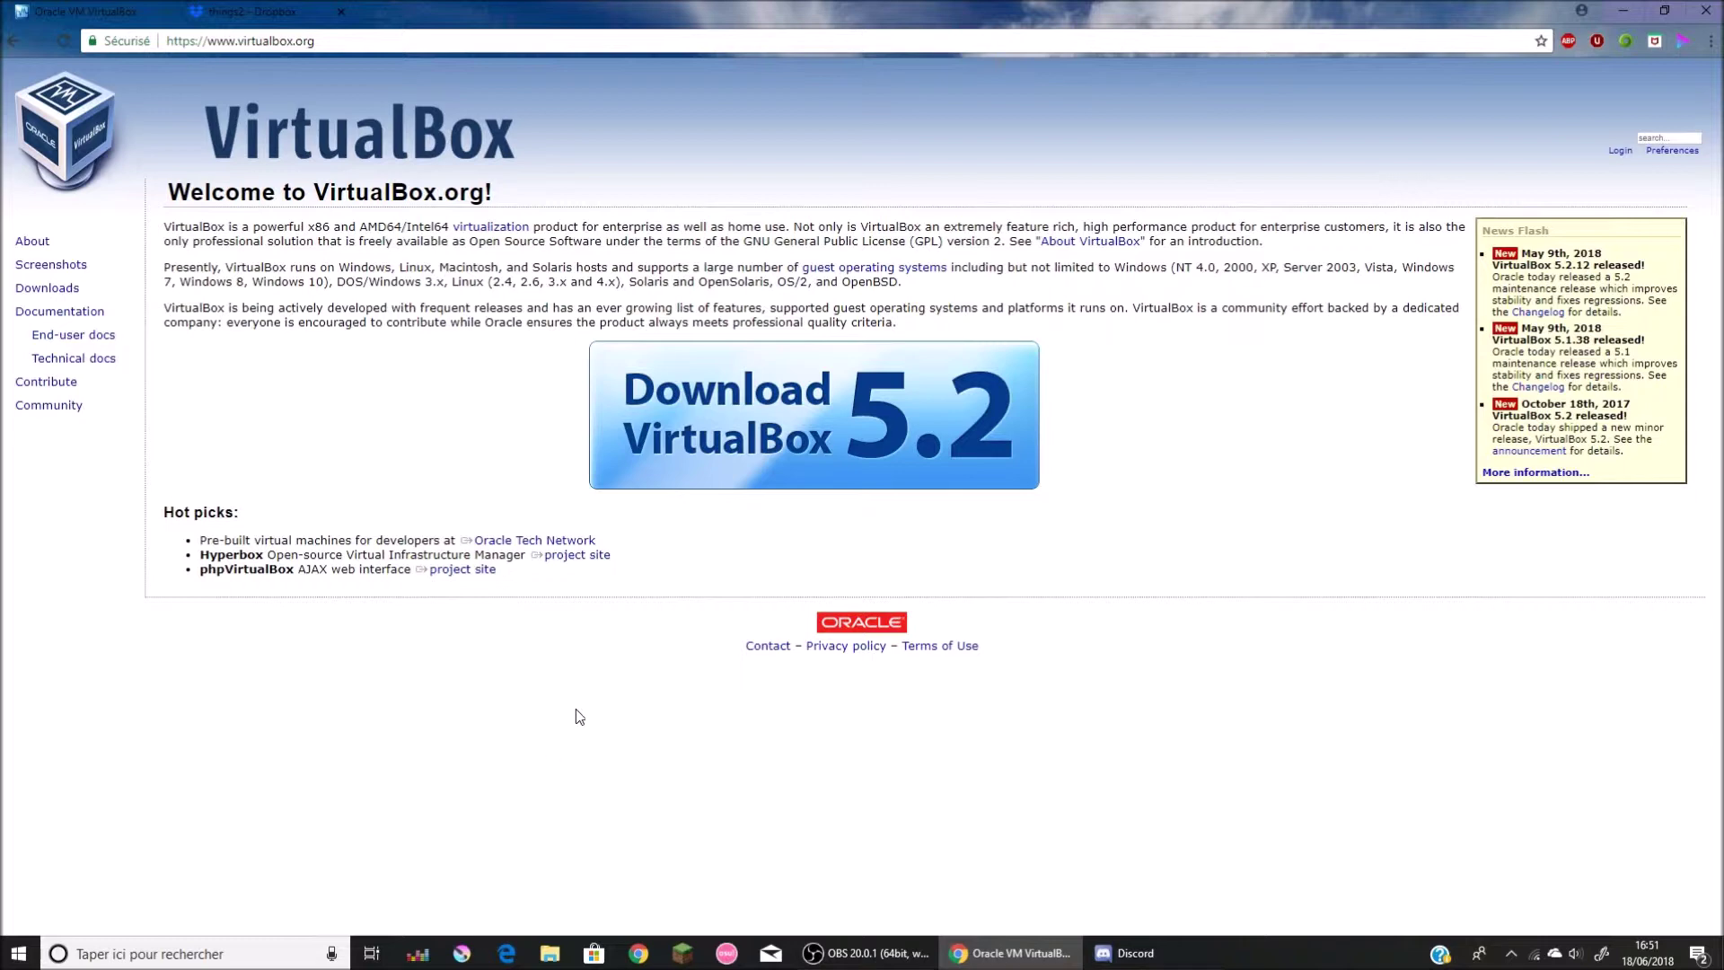
left_click(715, 447)
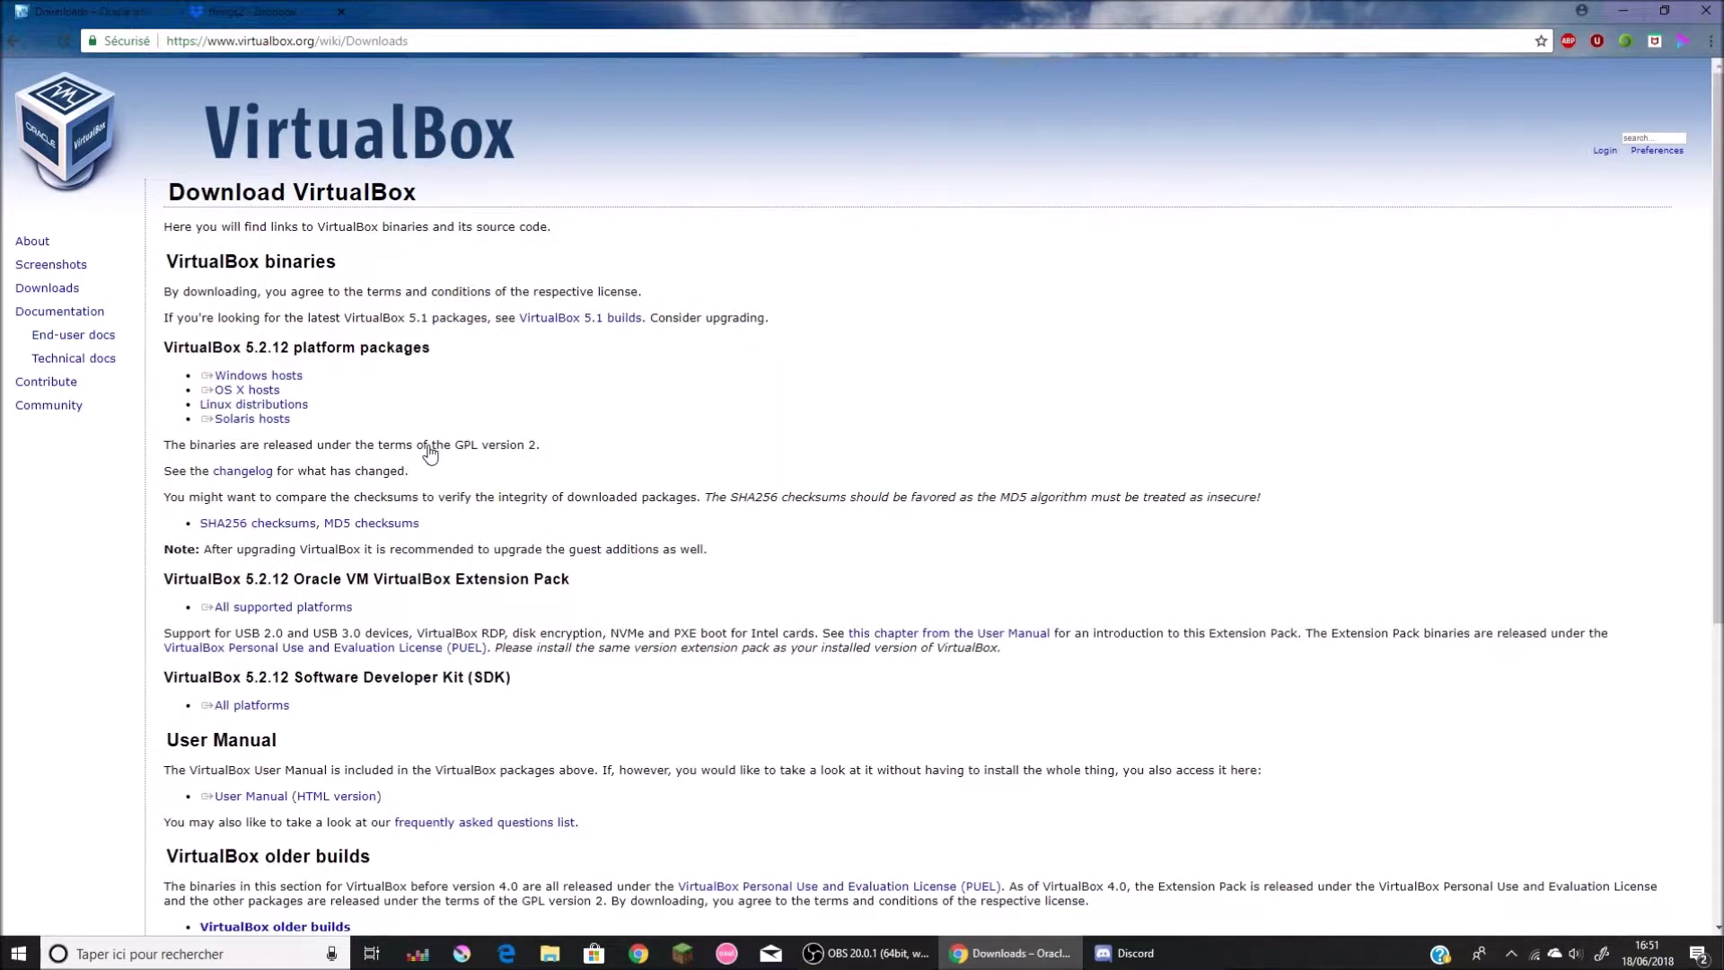
Step: Download the VirtualBox 5.2.12 platform package for Windows hosts
triple_click(287, 391)
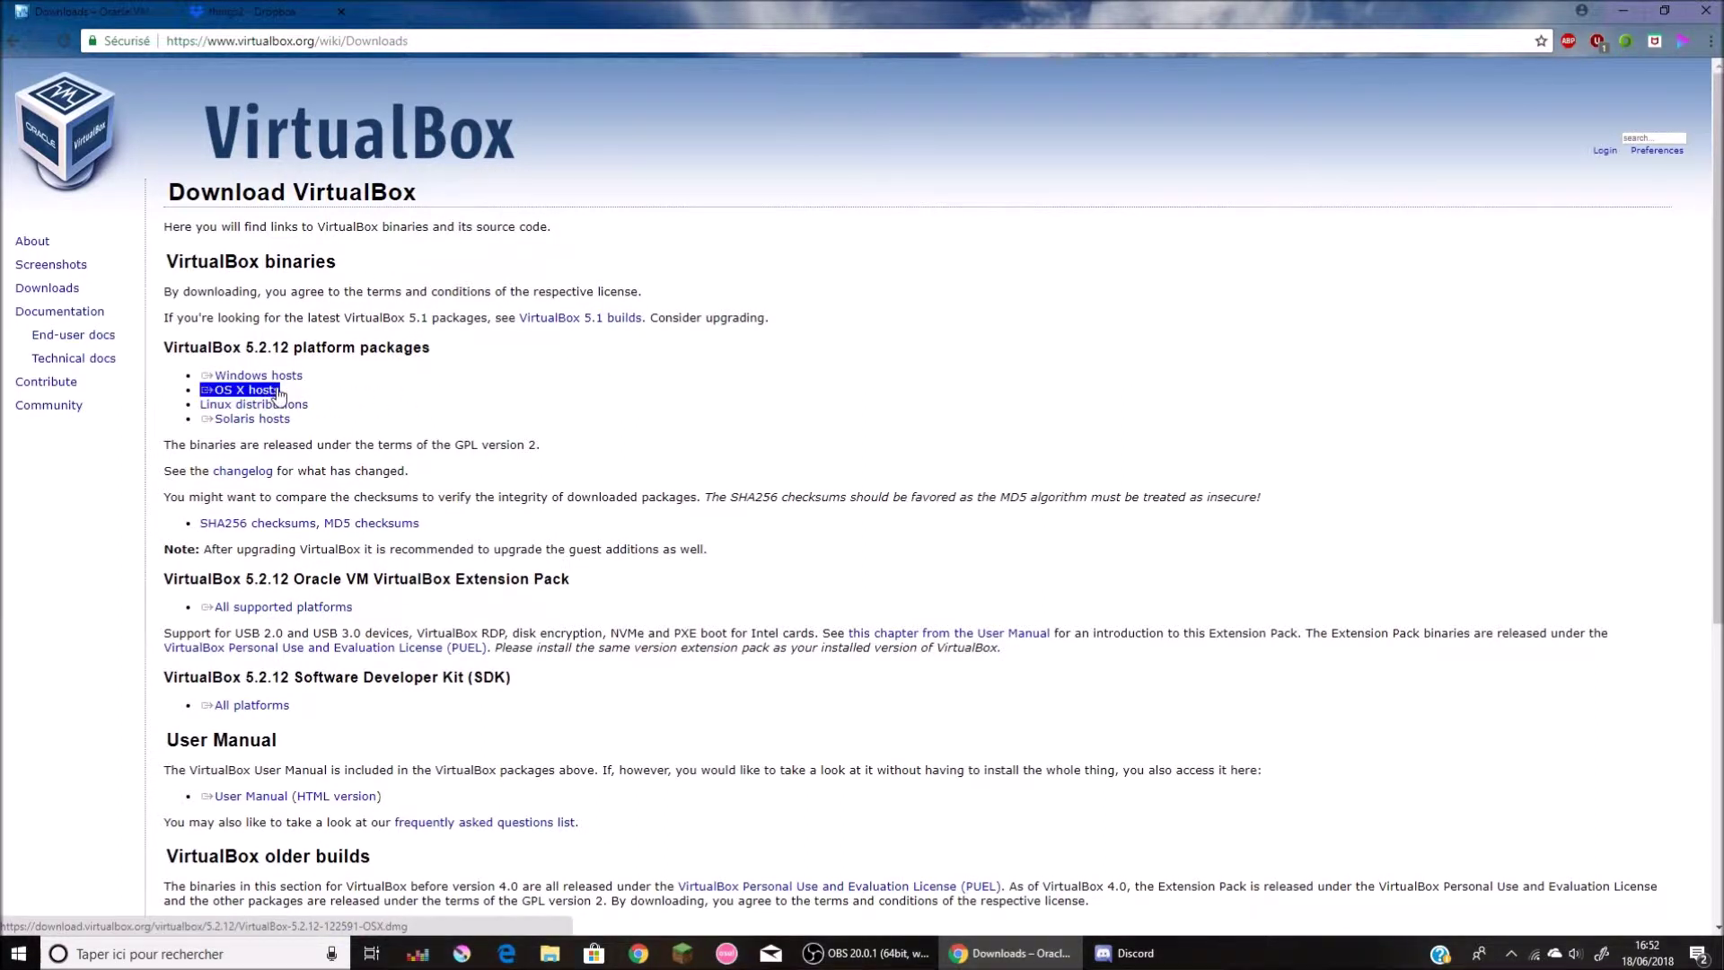
left_click(337, 393)
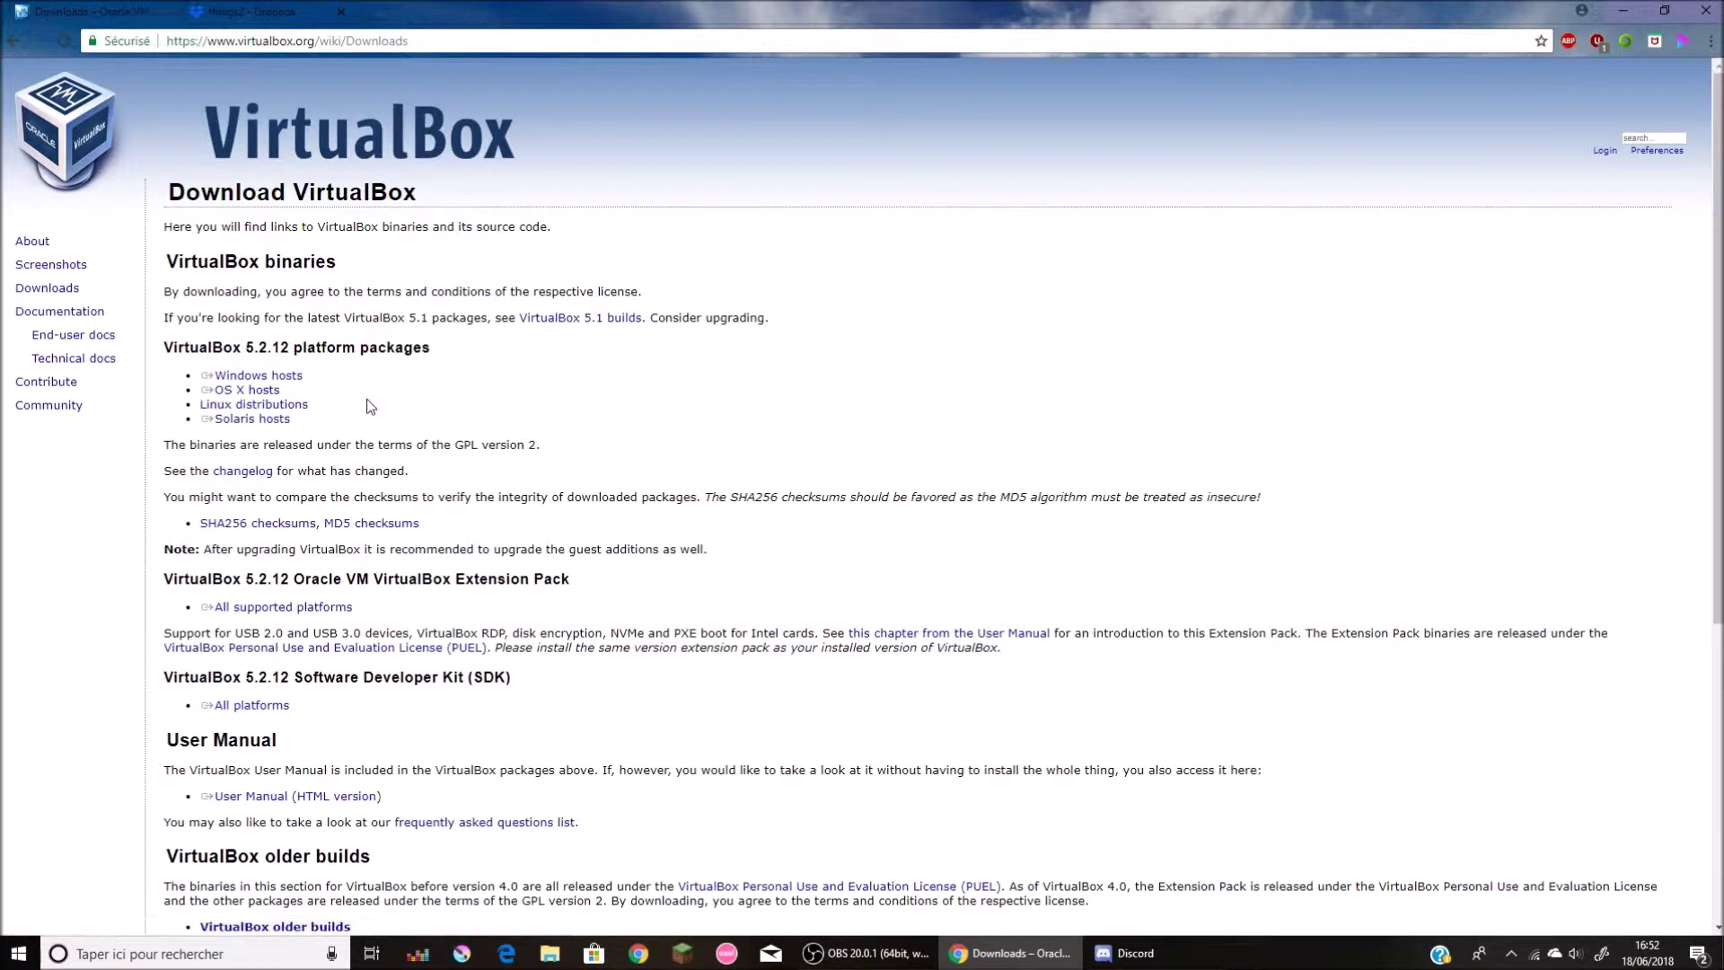
triple_click(298, 408)
left_click(321, 411)
left_click(292, 377)
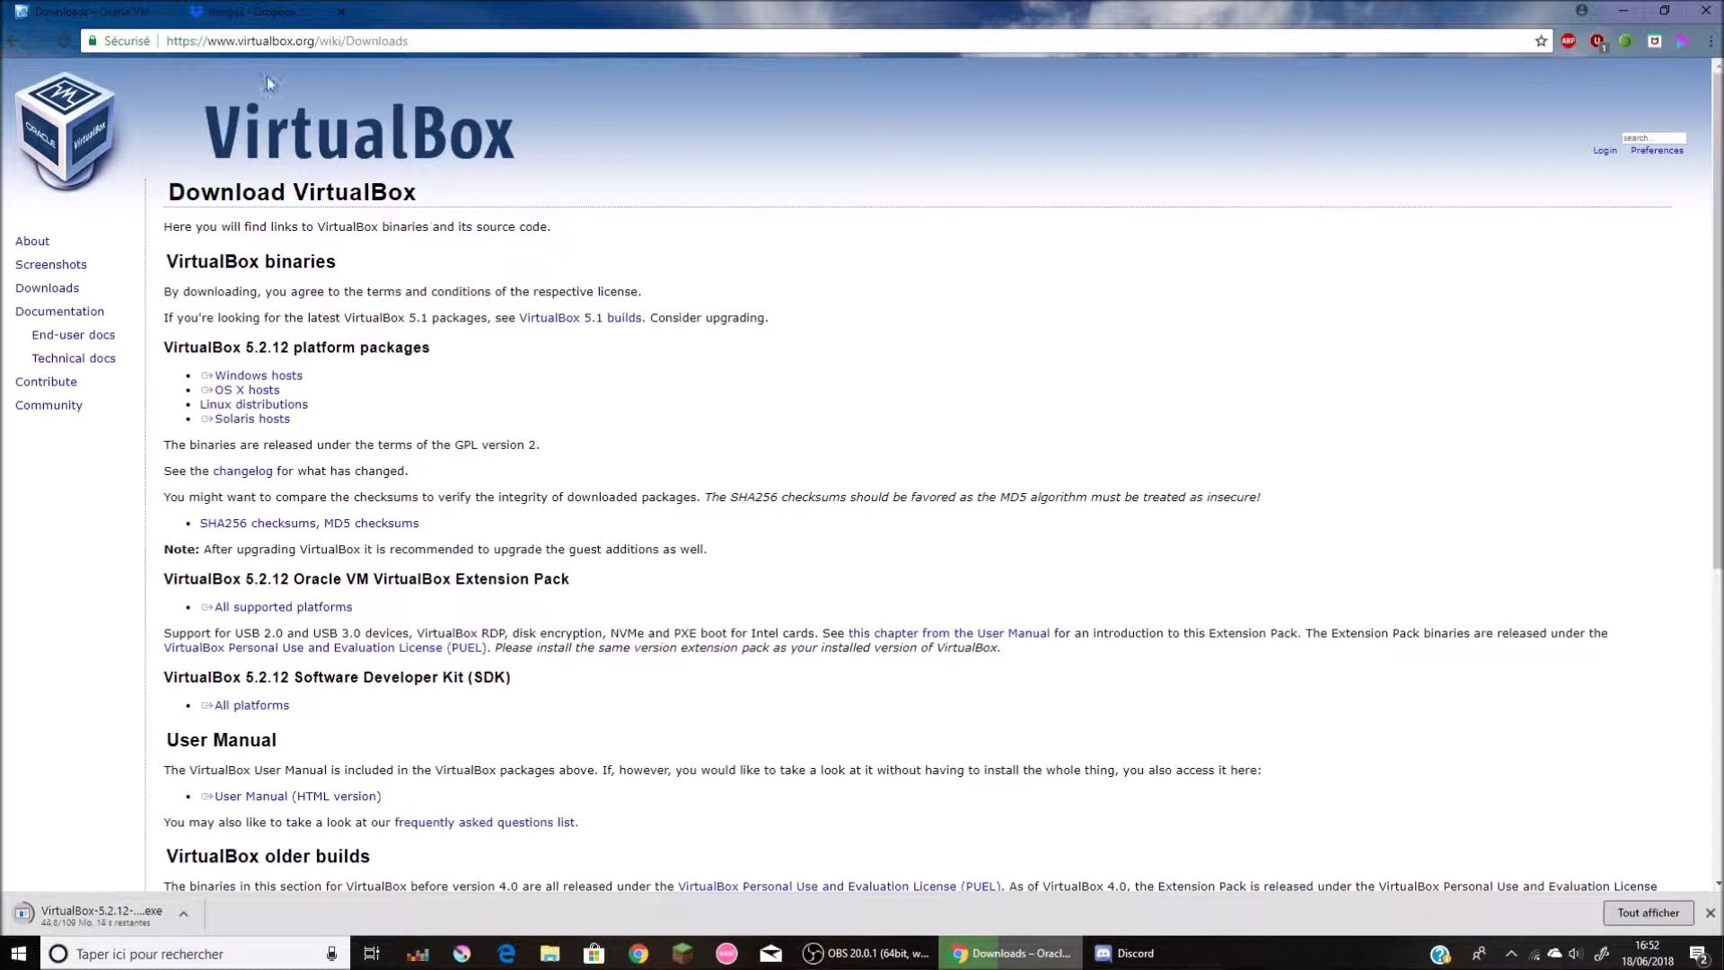
Step: Show the things2 Dropbox folder, and run the downloaded VirtualBox installer with the default features and install location
left_click(253, 13)
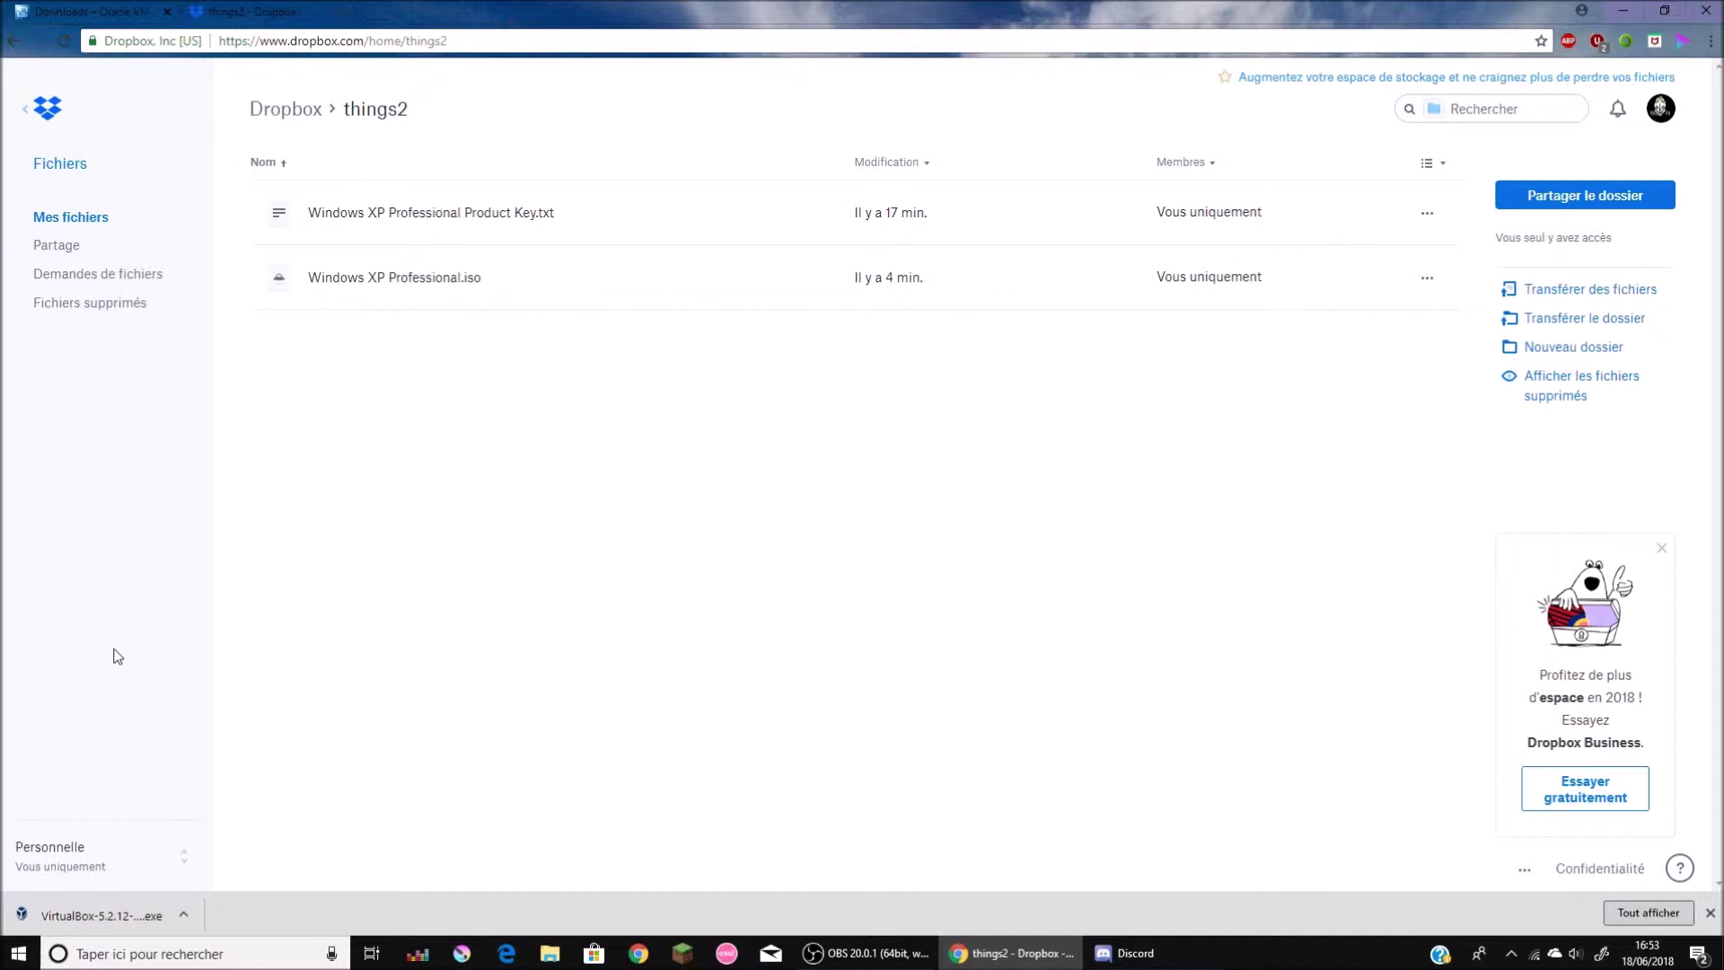
left_click(89, 910)
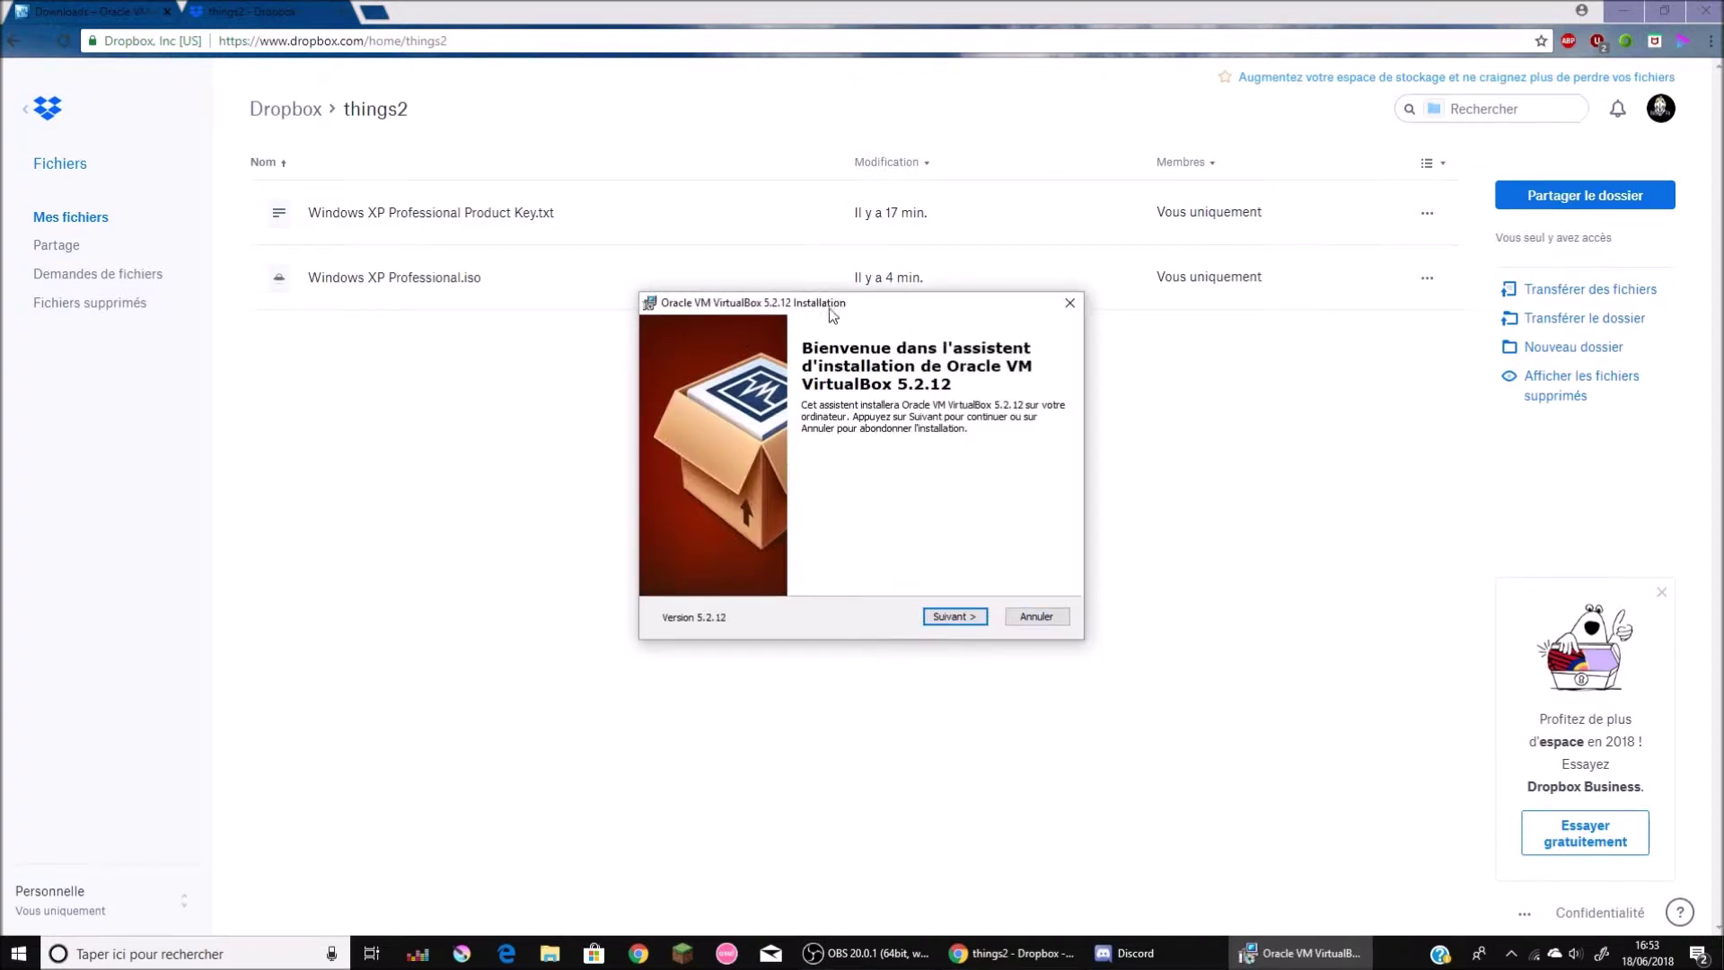
left_click(949, 620)
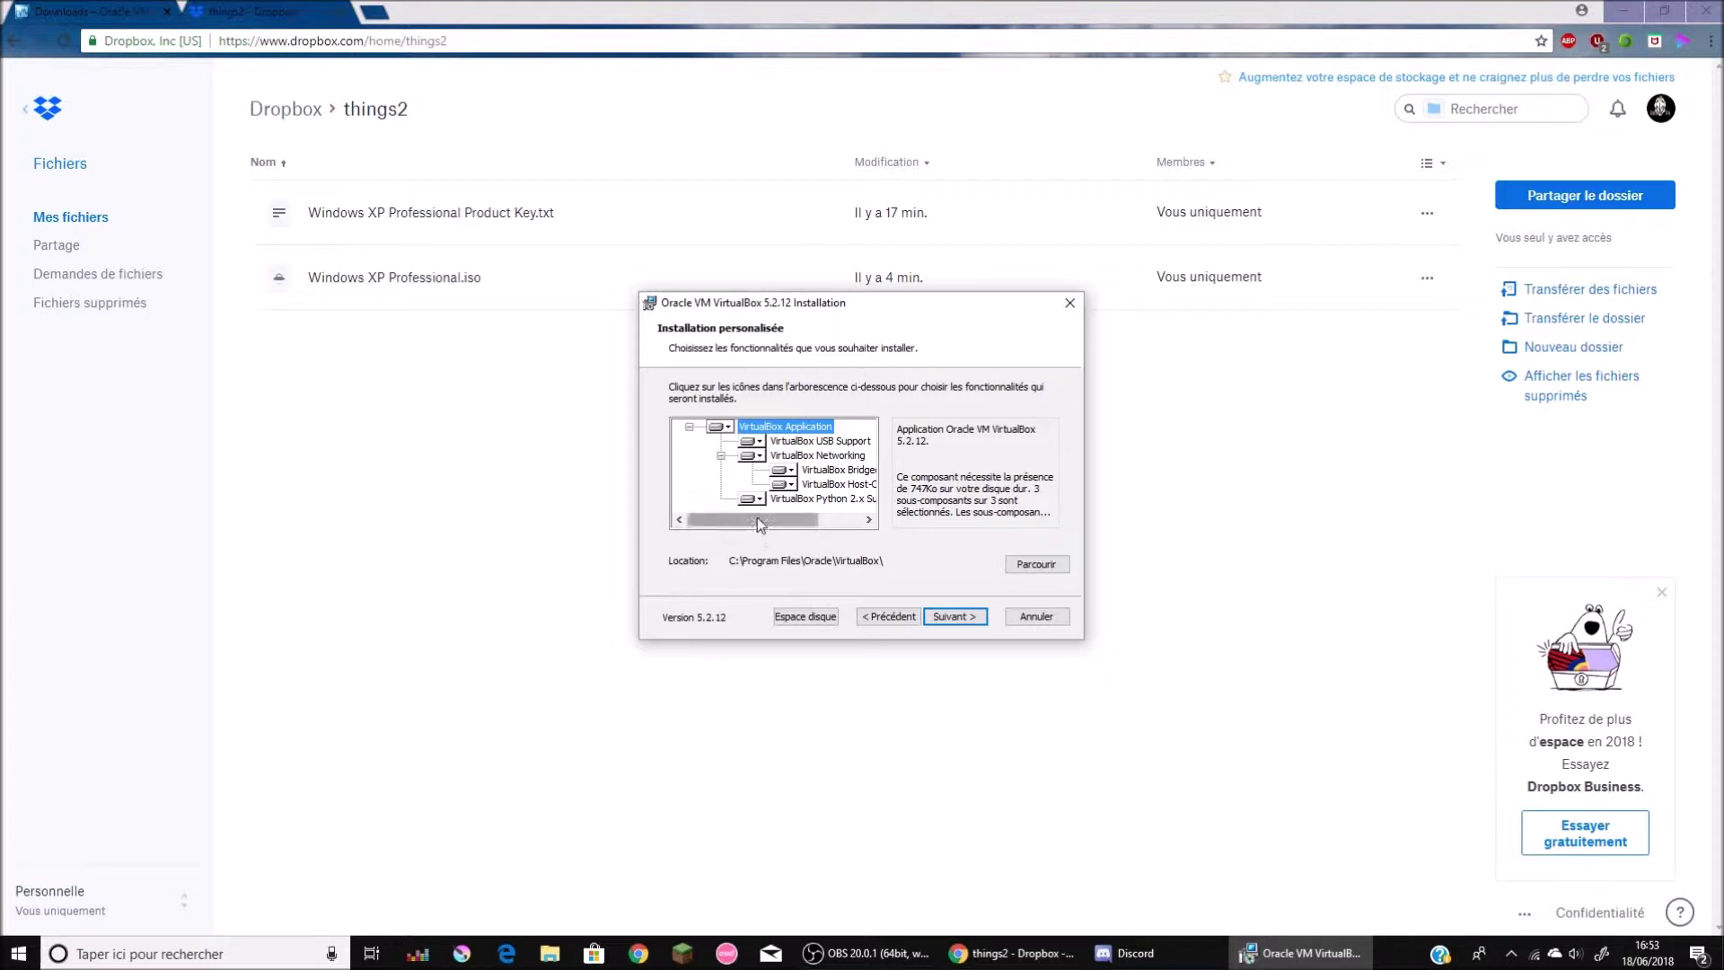
mouse_move(758, 518)
left_mouse_down()
mouse_move(824, 524)
mouse_move(756, 534)
left_mouse_up()
left_click(950, 616)
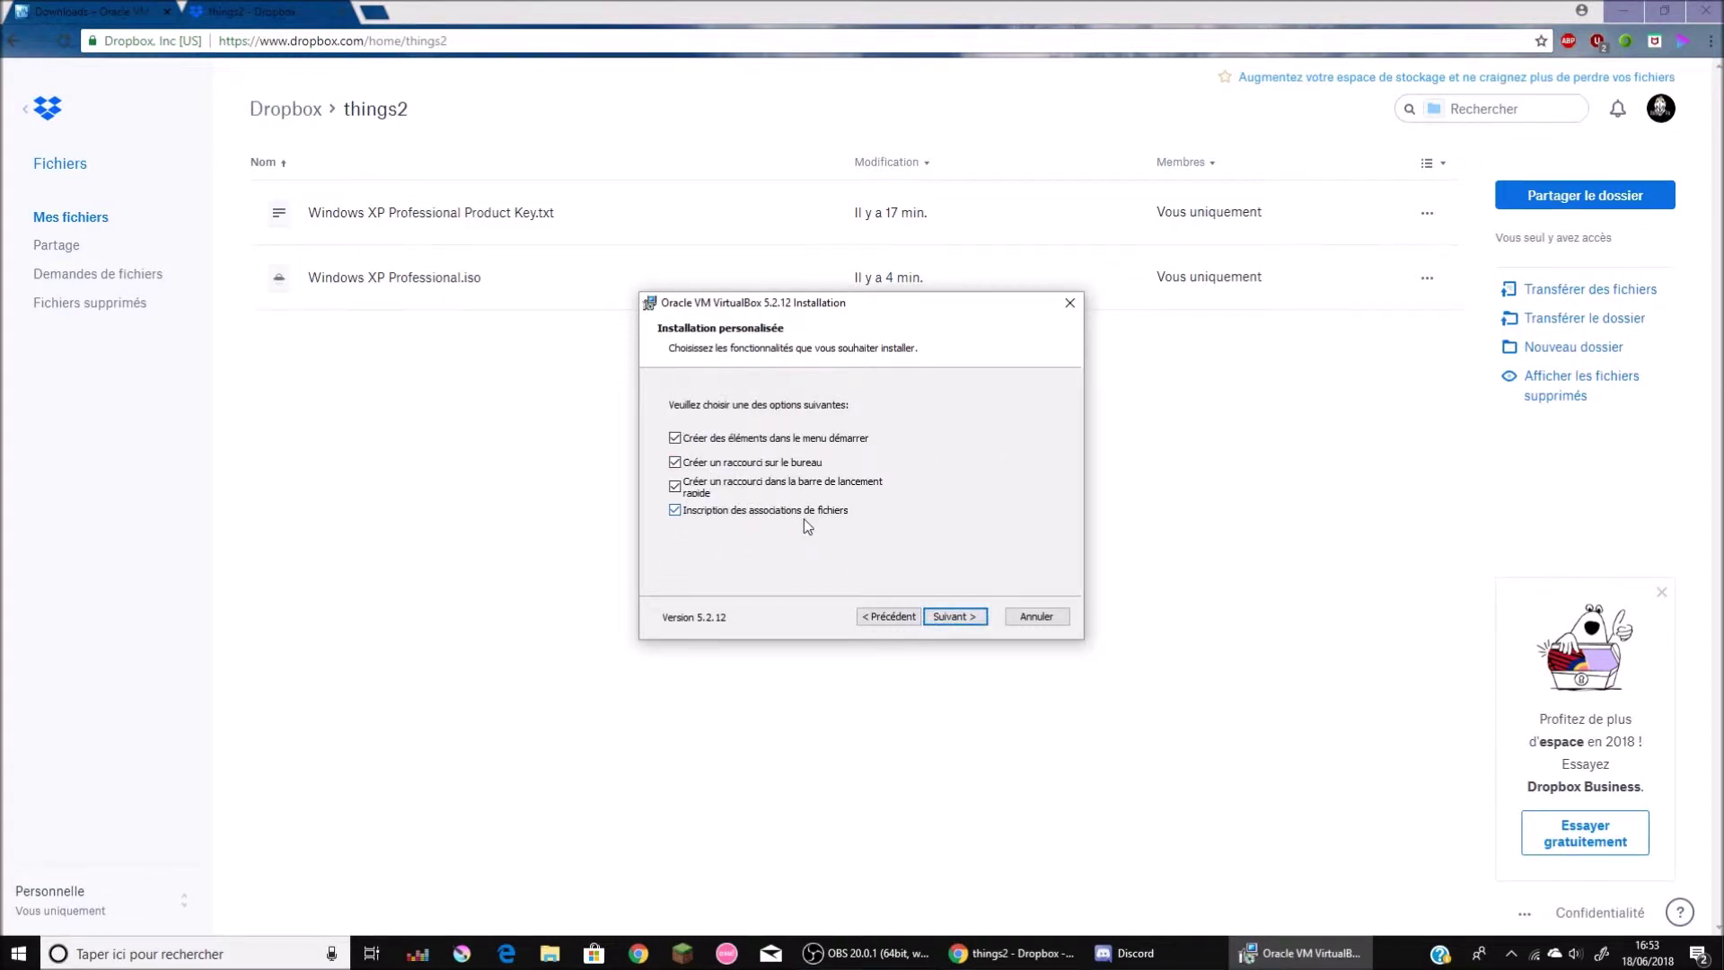
Step: Keep all shortcut and file association options, accept the network interface reset, and start installing VirtualBox
left_click(954, 616)
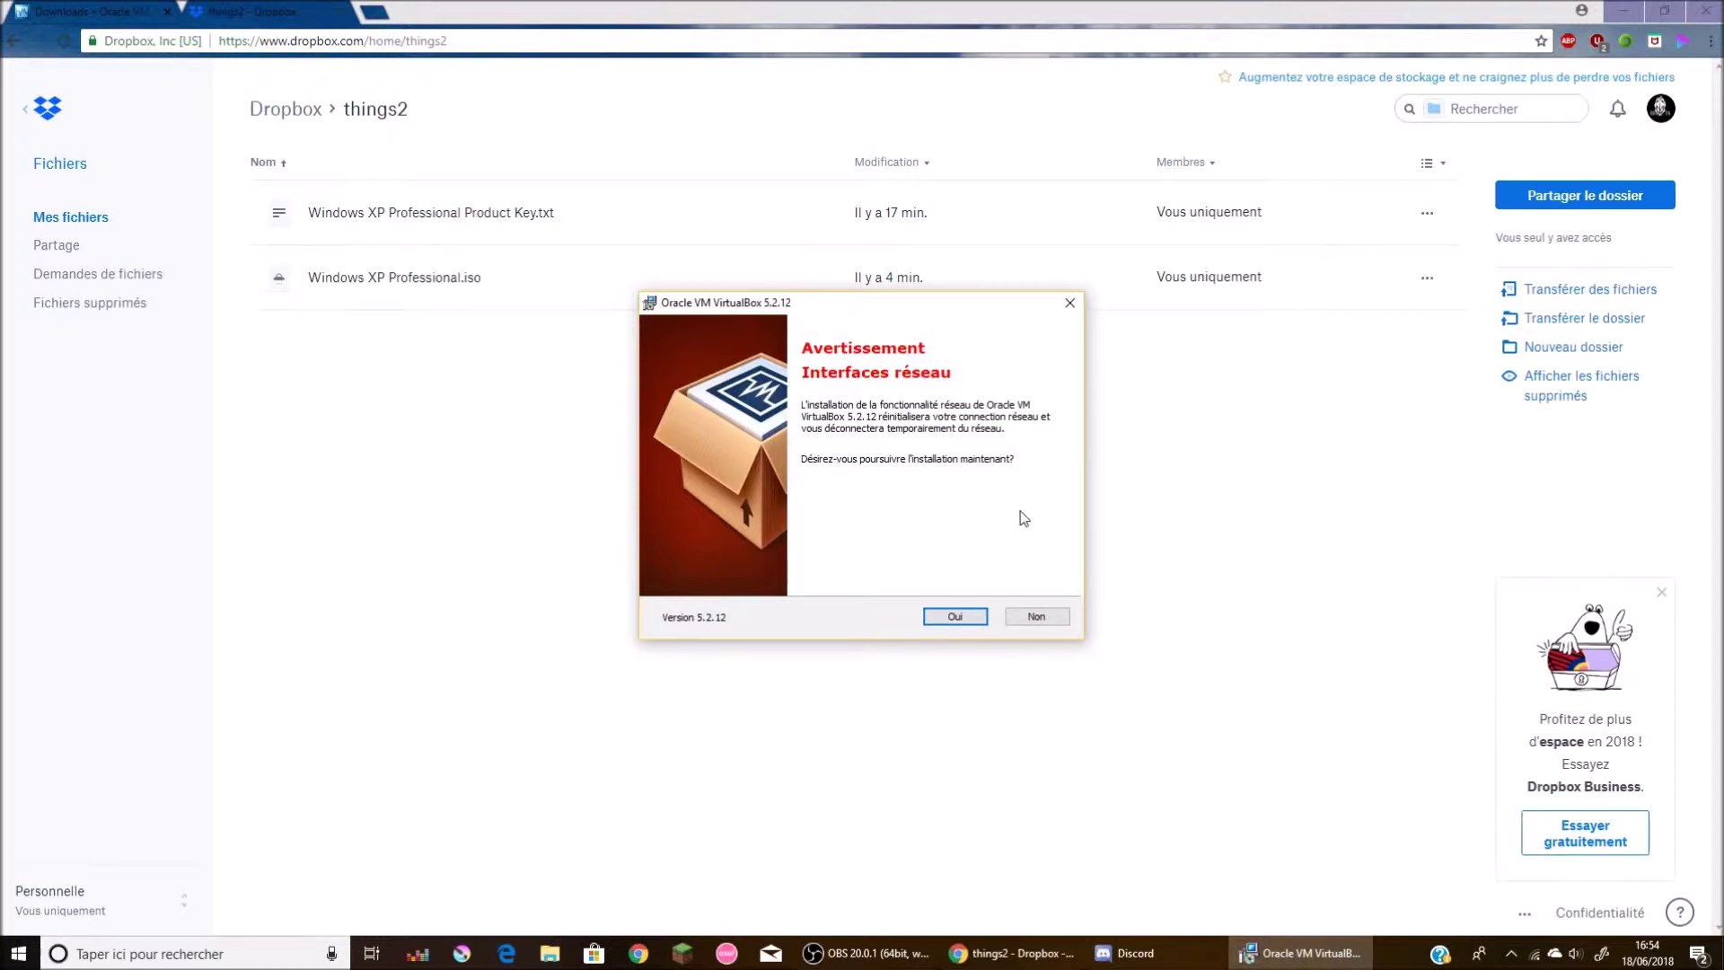
left_click(939, 618)
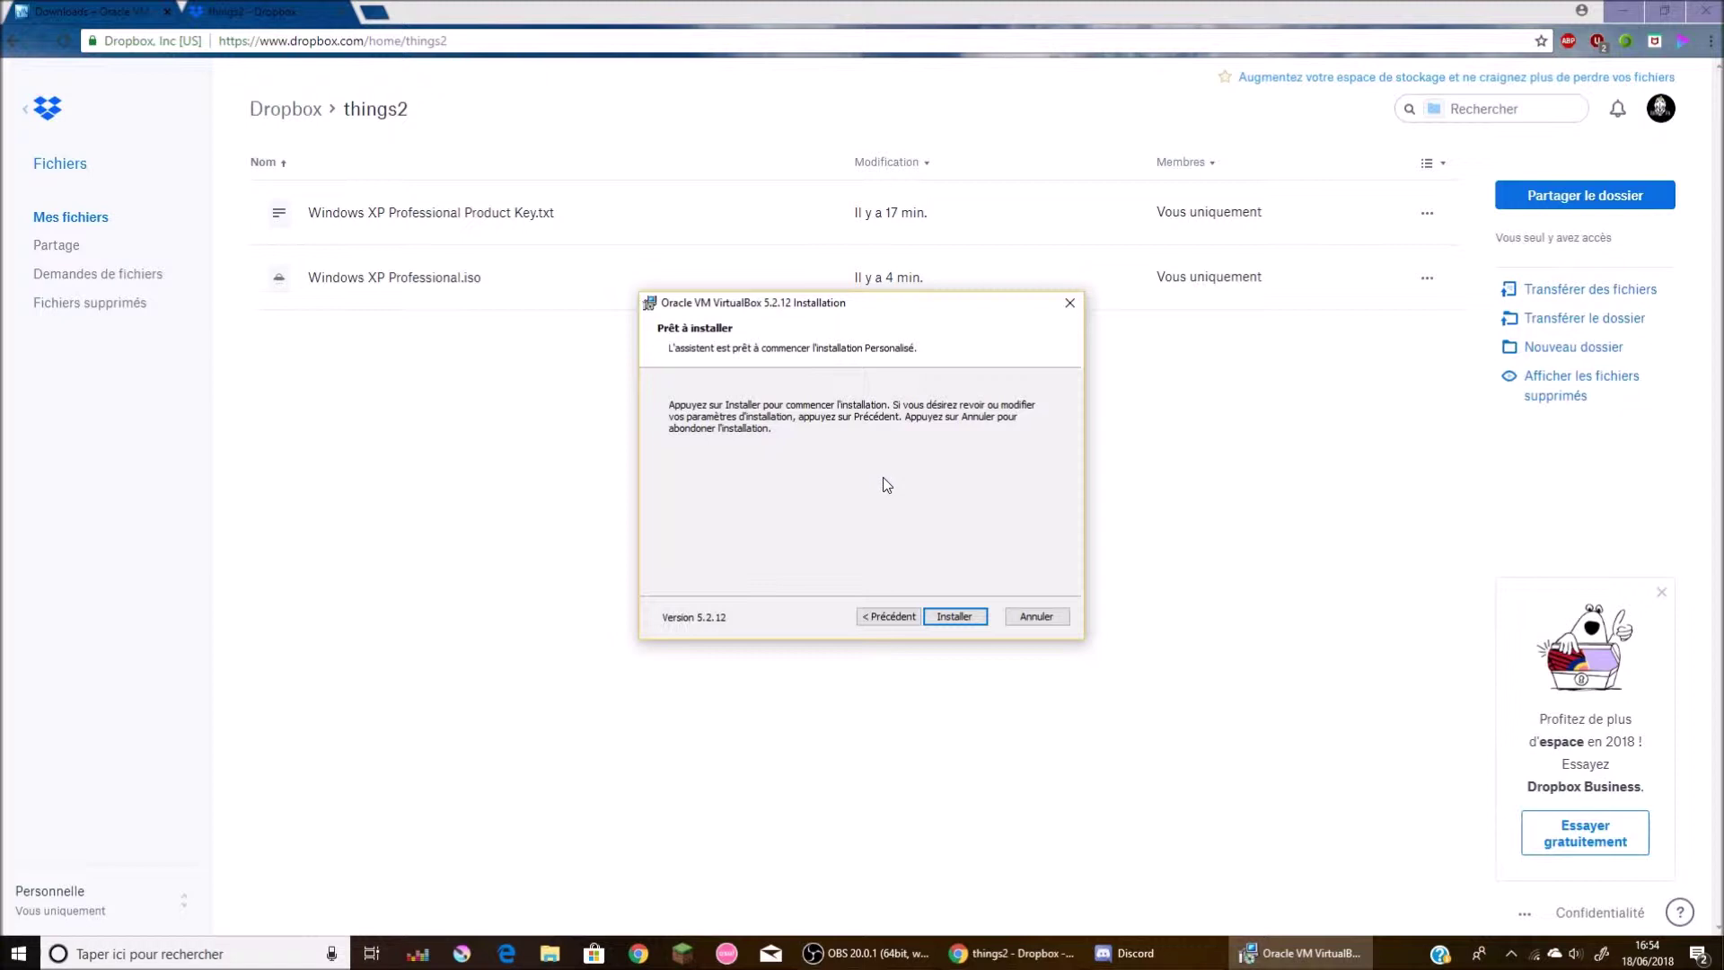
left_click(954, 618)
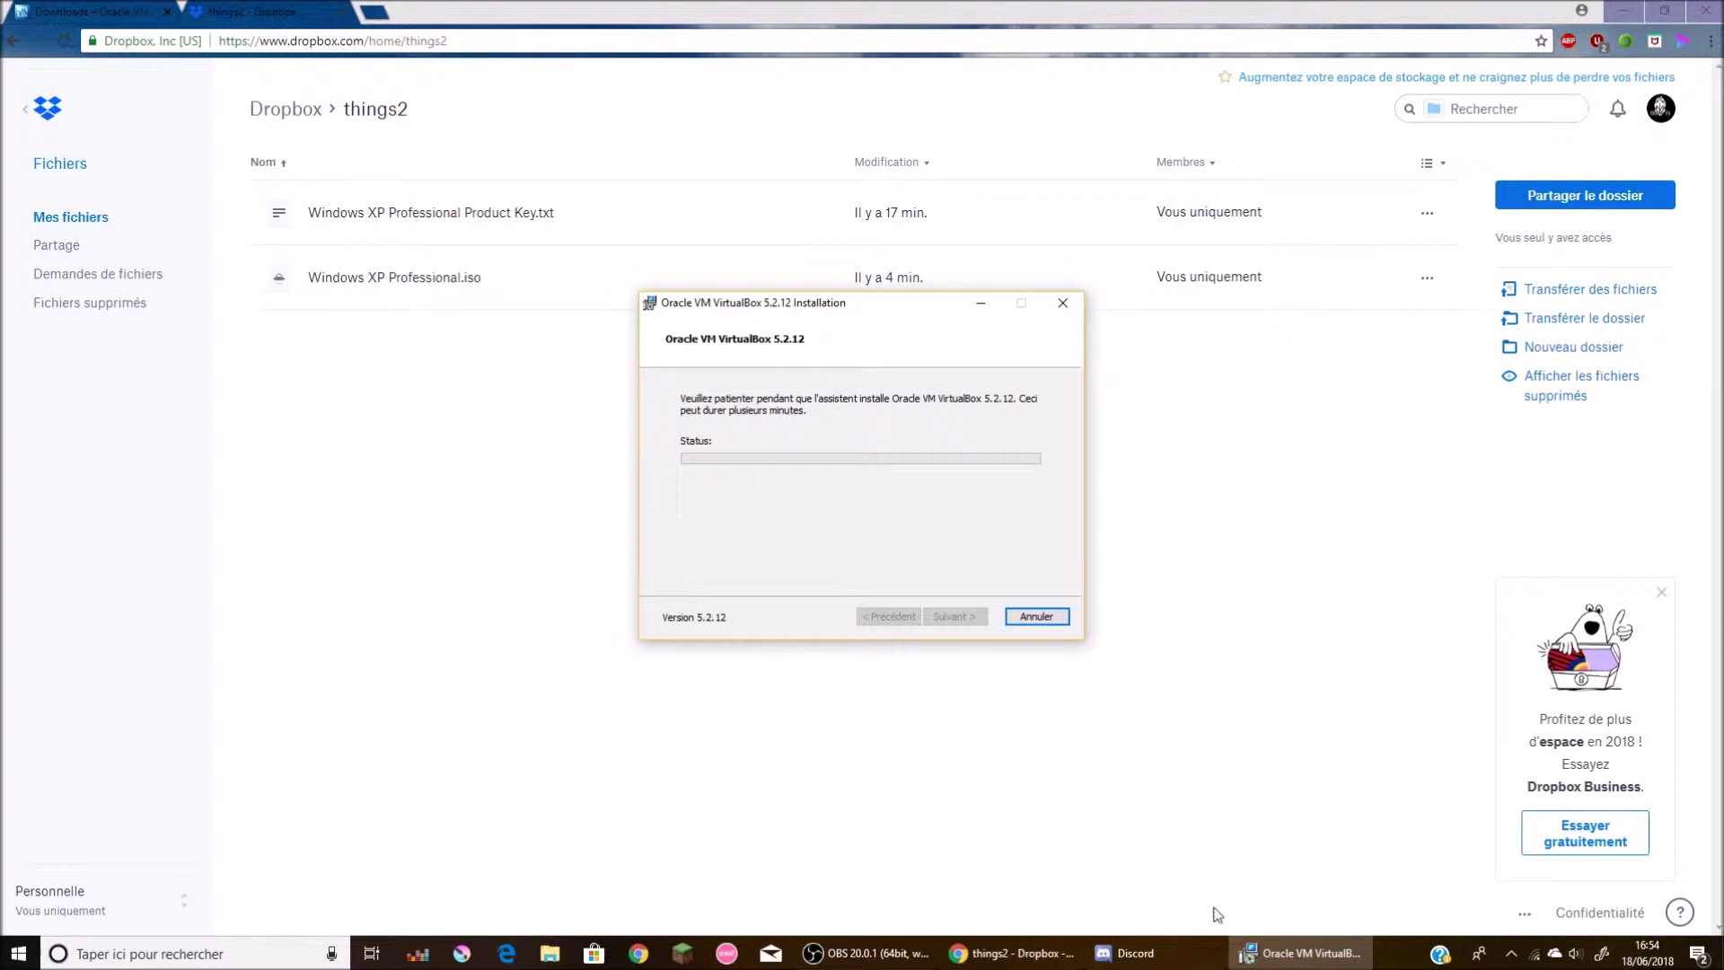
mouse_move(1203, 946)
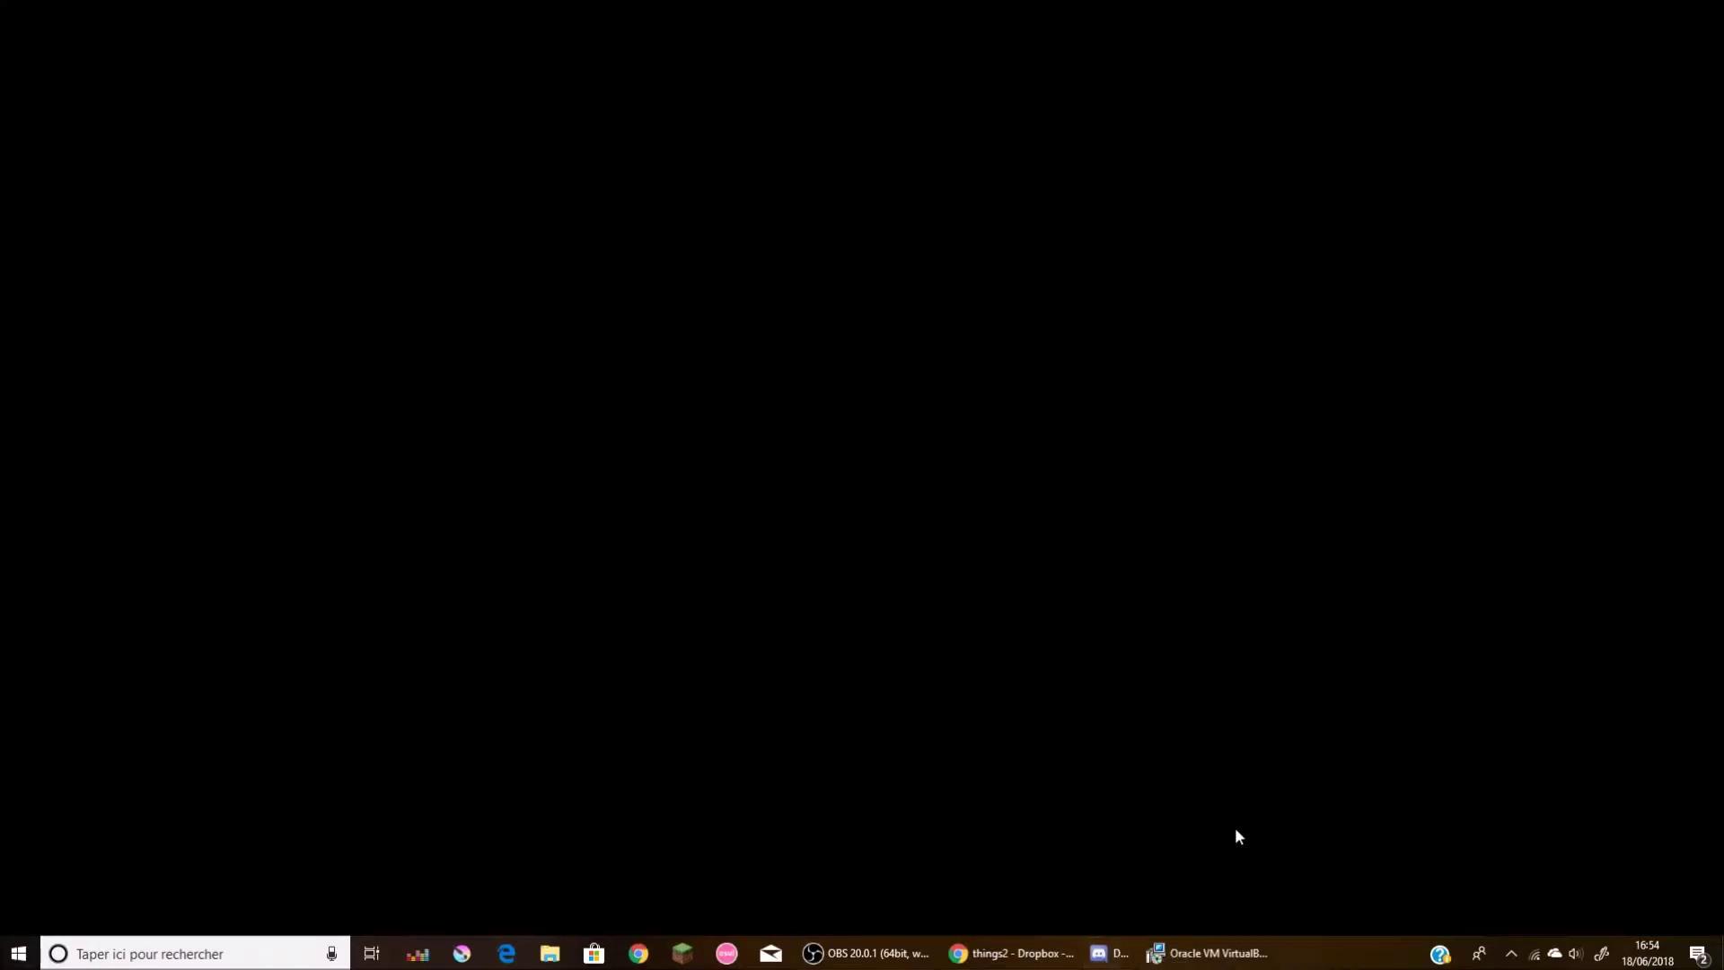
left_click(1237, 835)
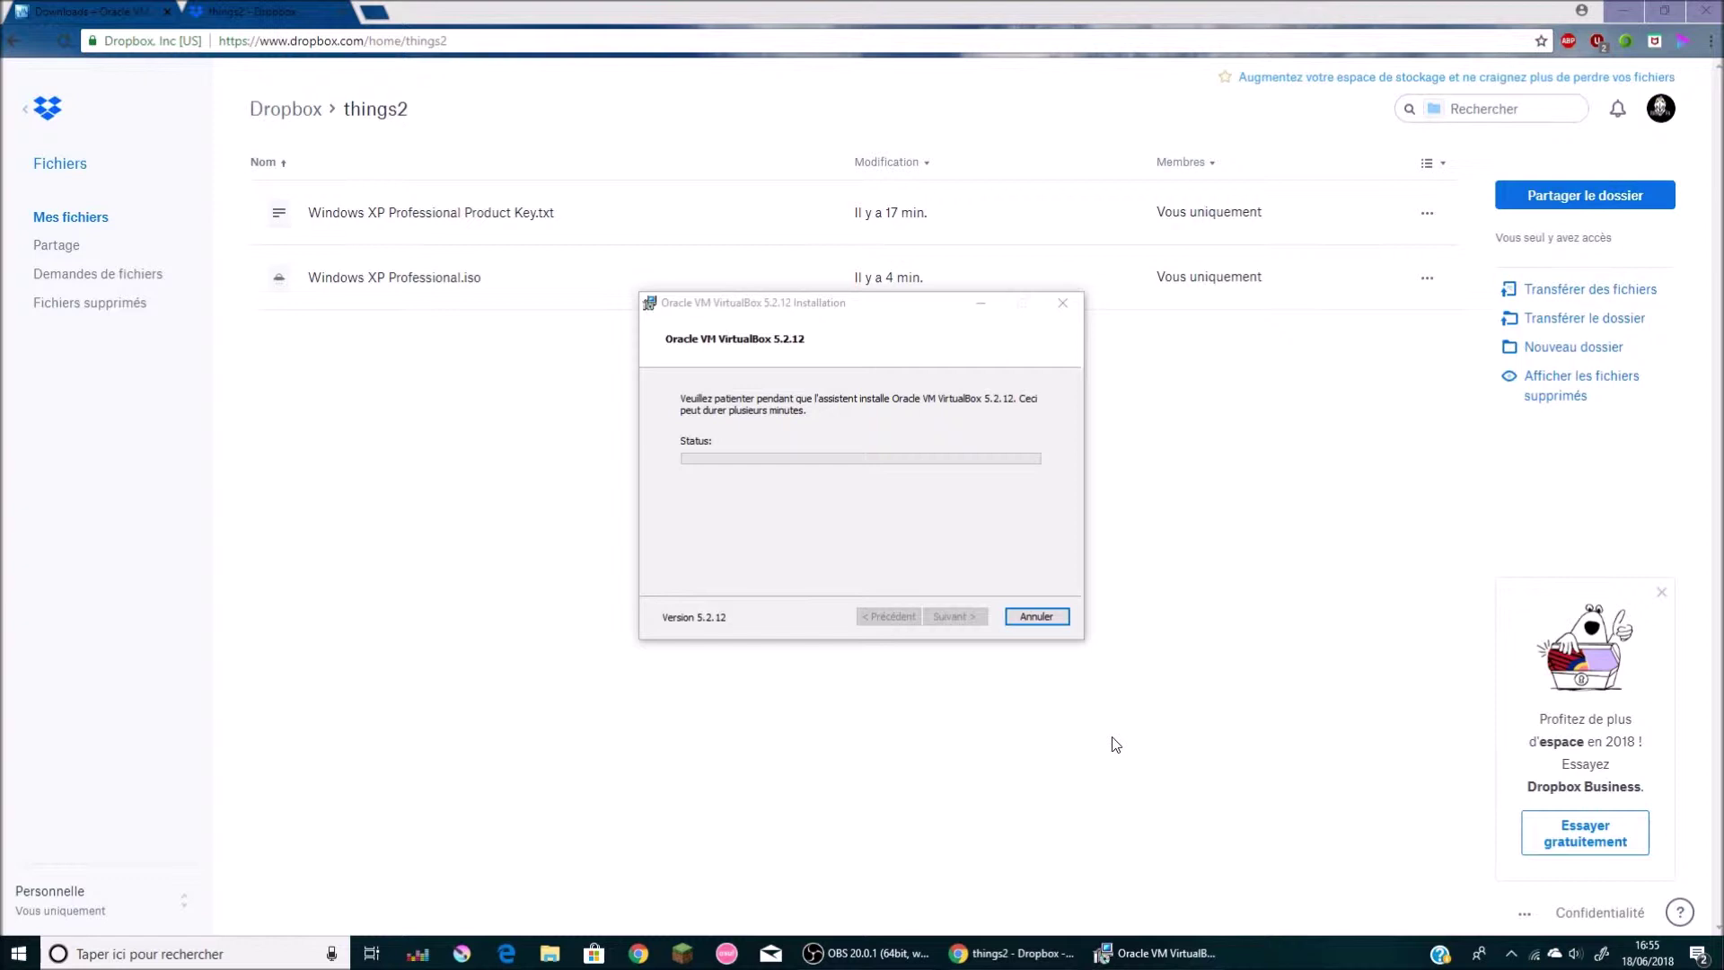
left_click(851, 302)
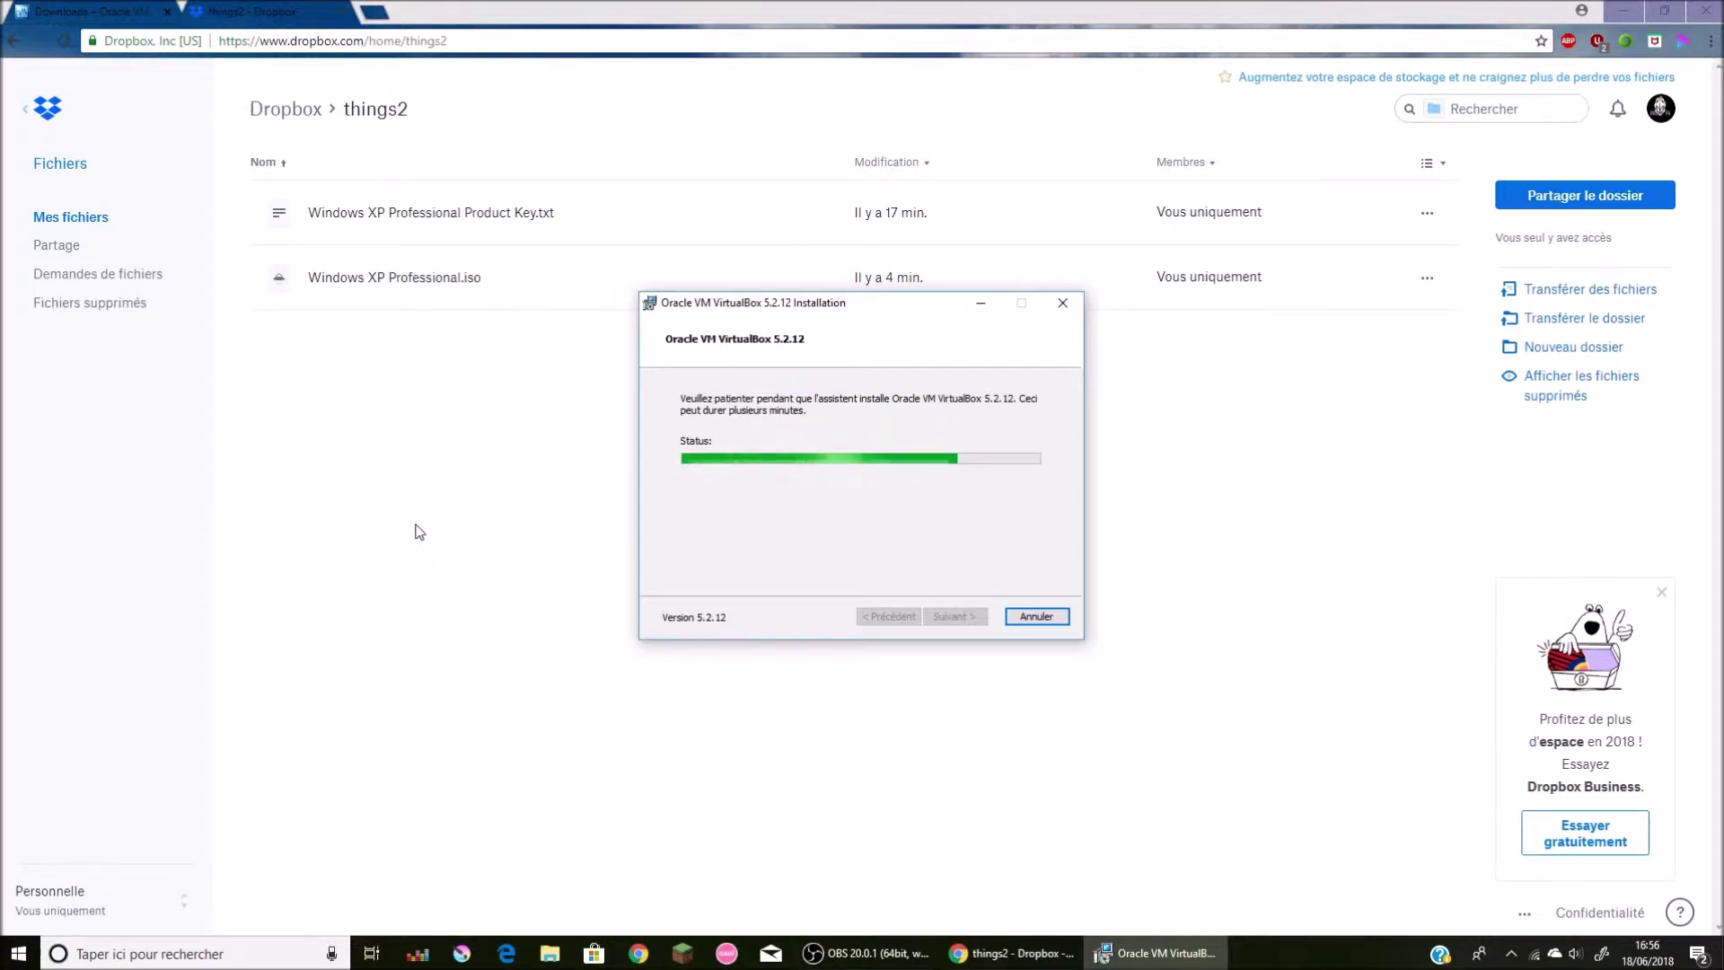
Step: Minimize the browser and move the Oracle VM VirtualBox desktop shortcut between Google Earth Pro and Discord
left_click(1623, 9)
left_click(1624, 7)
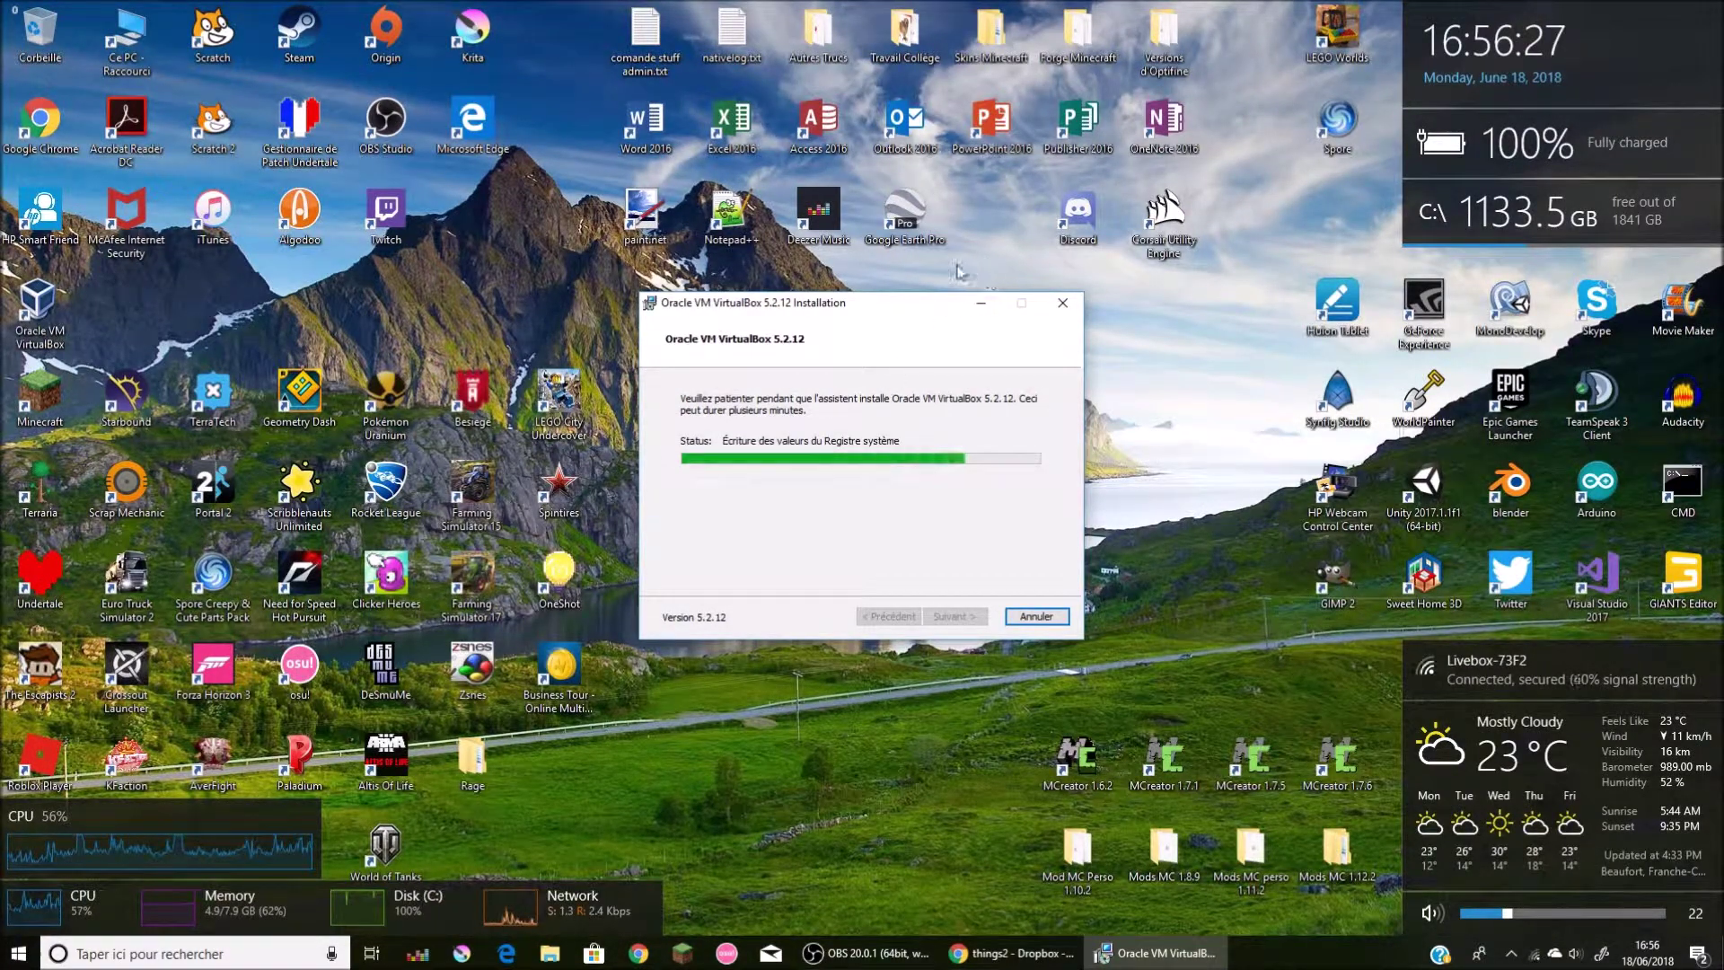
left_click_drag(953, 266, 1028, 185)
left_click_drag(16, 329, 974, 238)
left_click(1194, 315)
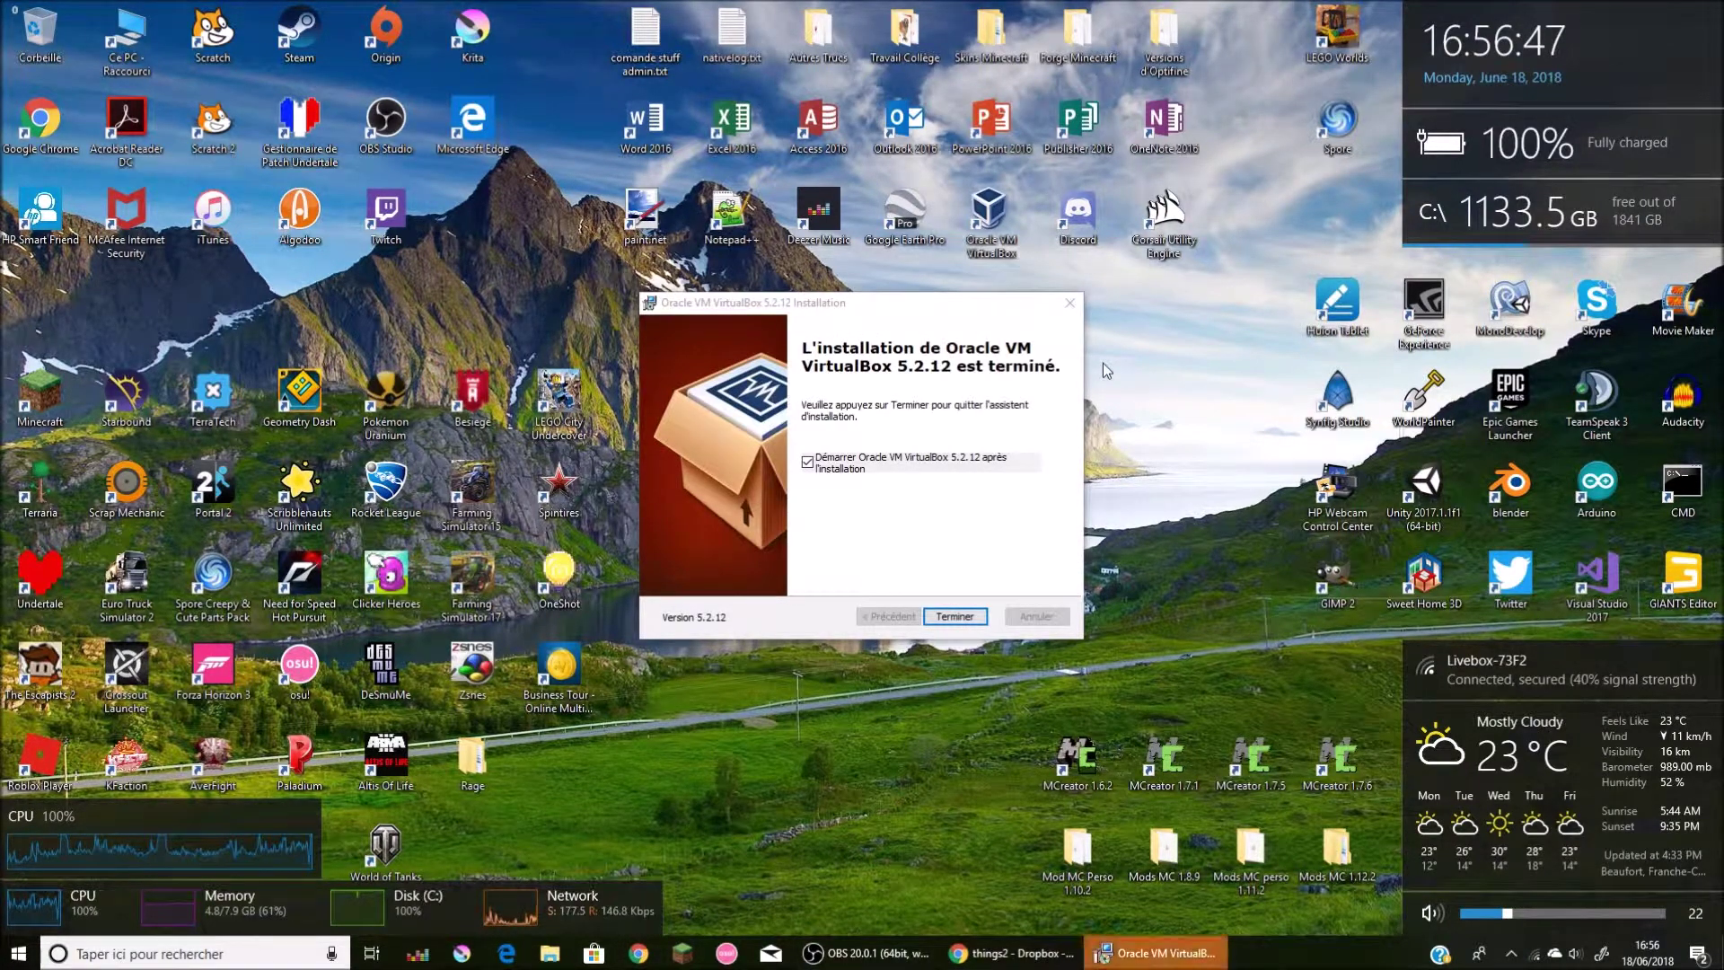
Step: Finish the installer with VirtualBox set to start, and download the latest Oracle VM VirtualBox Extension Pack
left_click(955, 616)
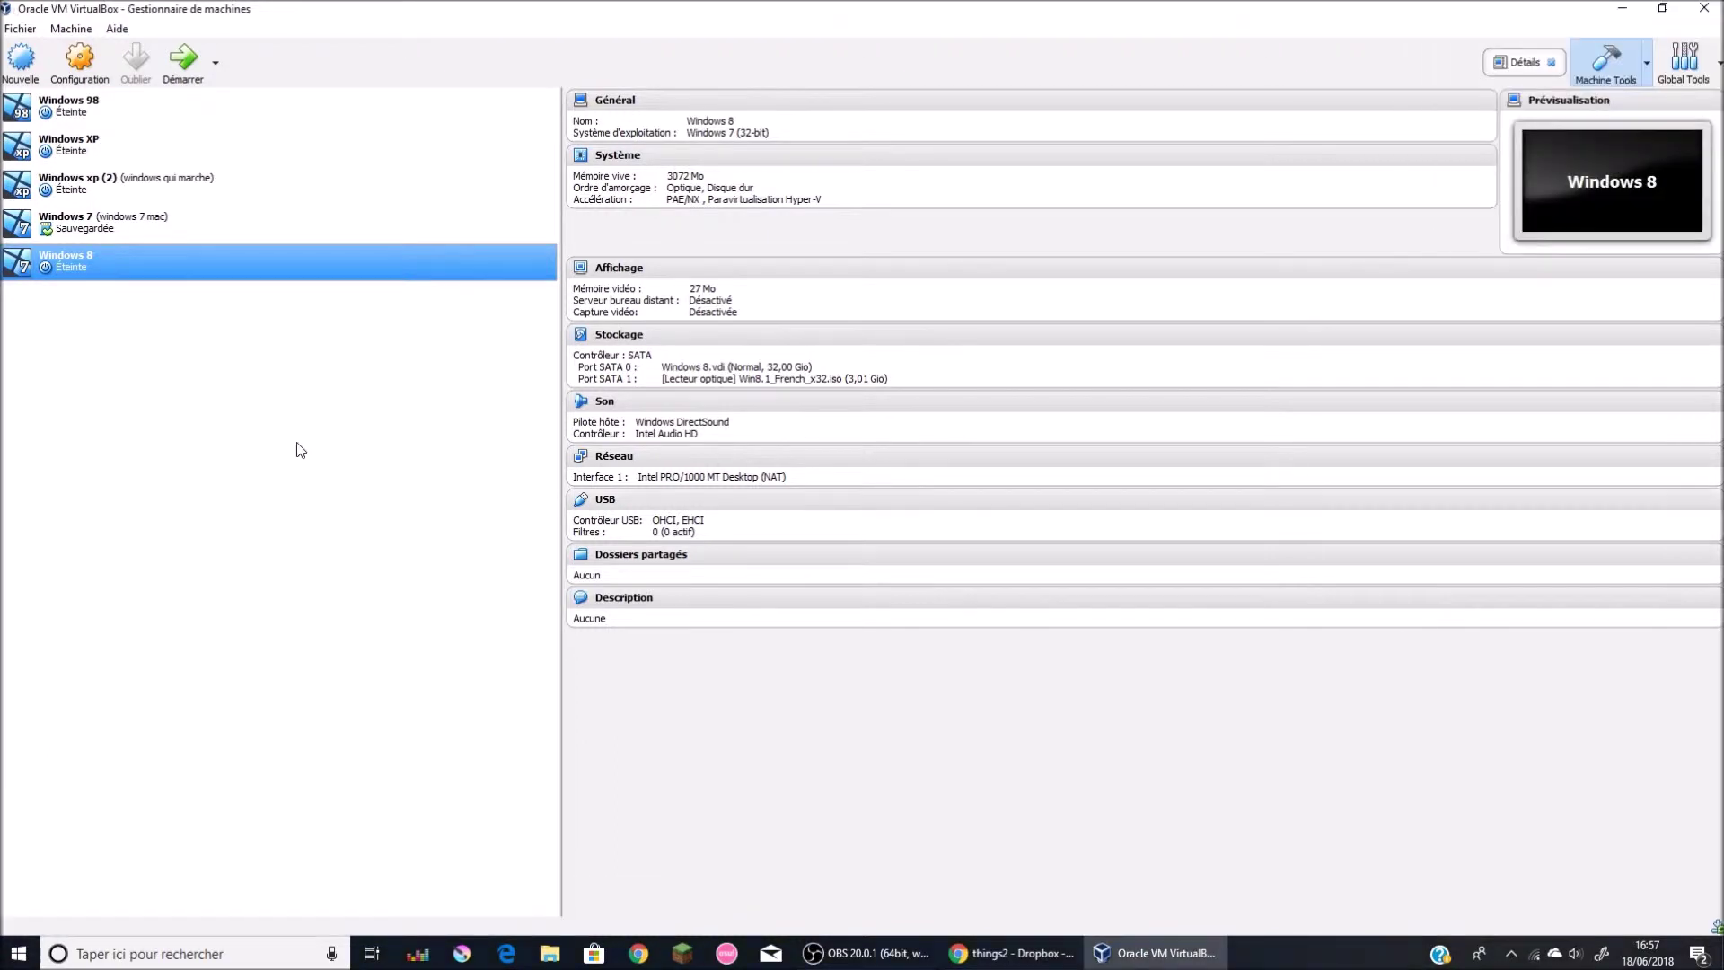
right_click(106, 262)
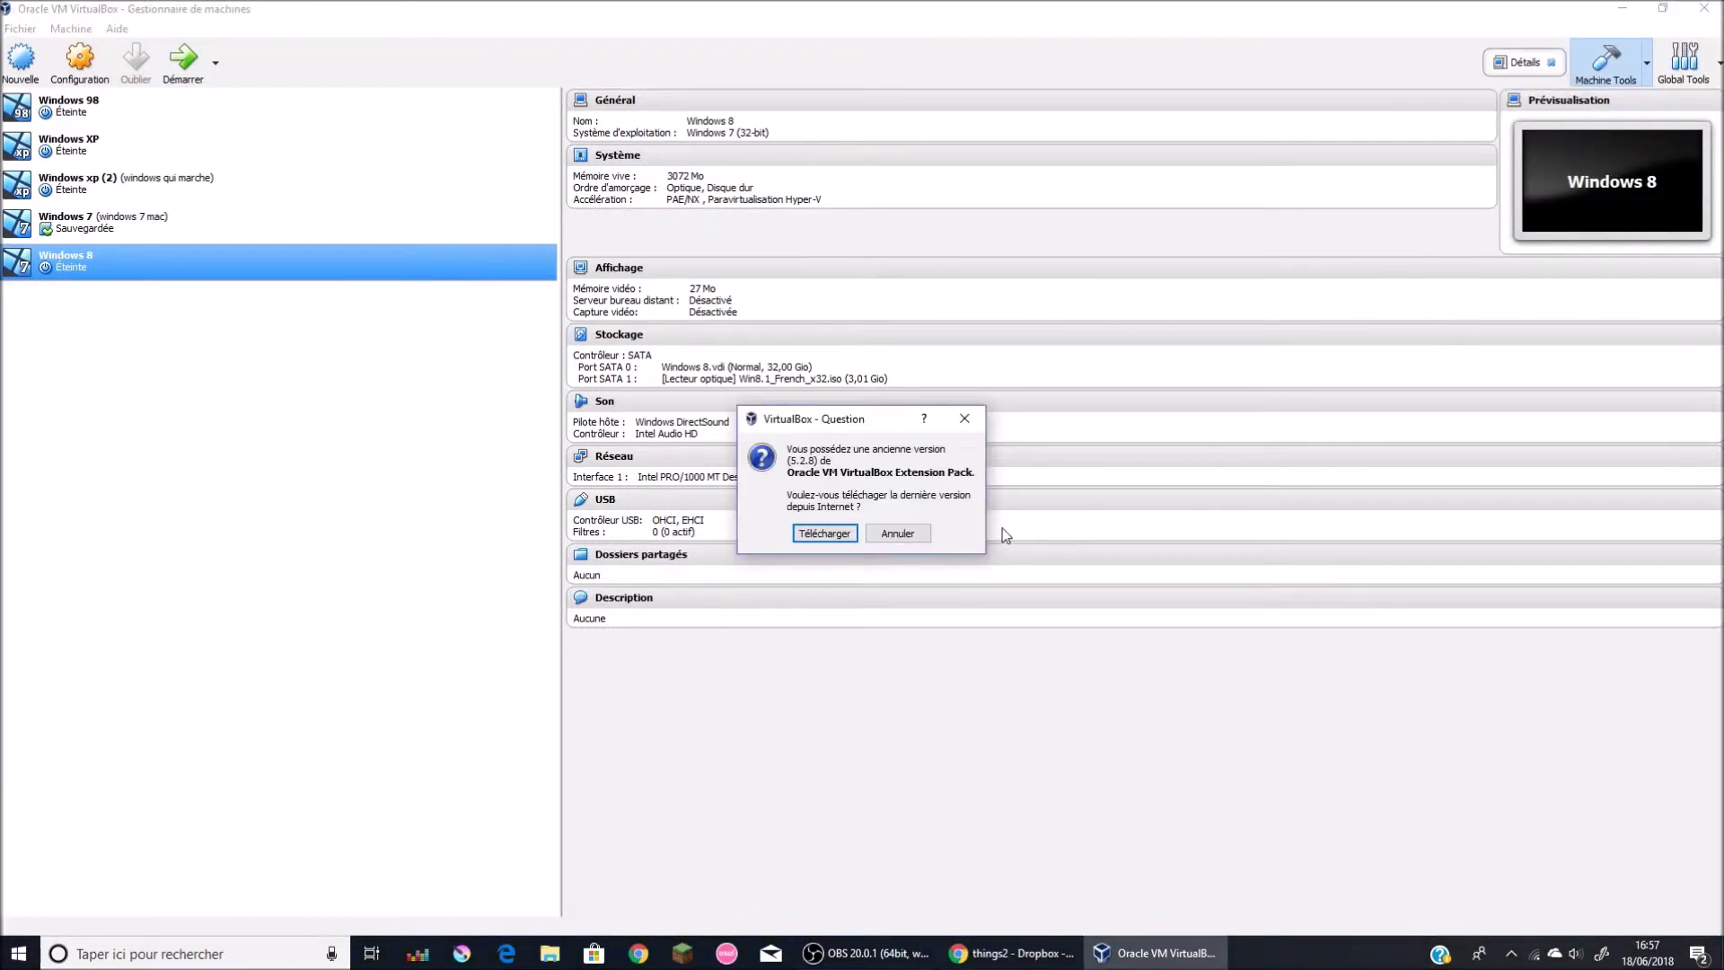
left_click(826, 535)
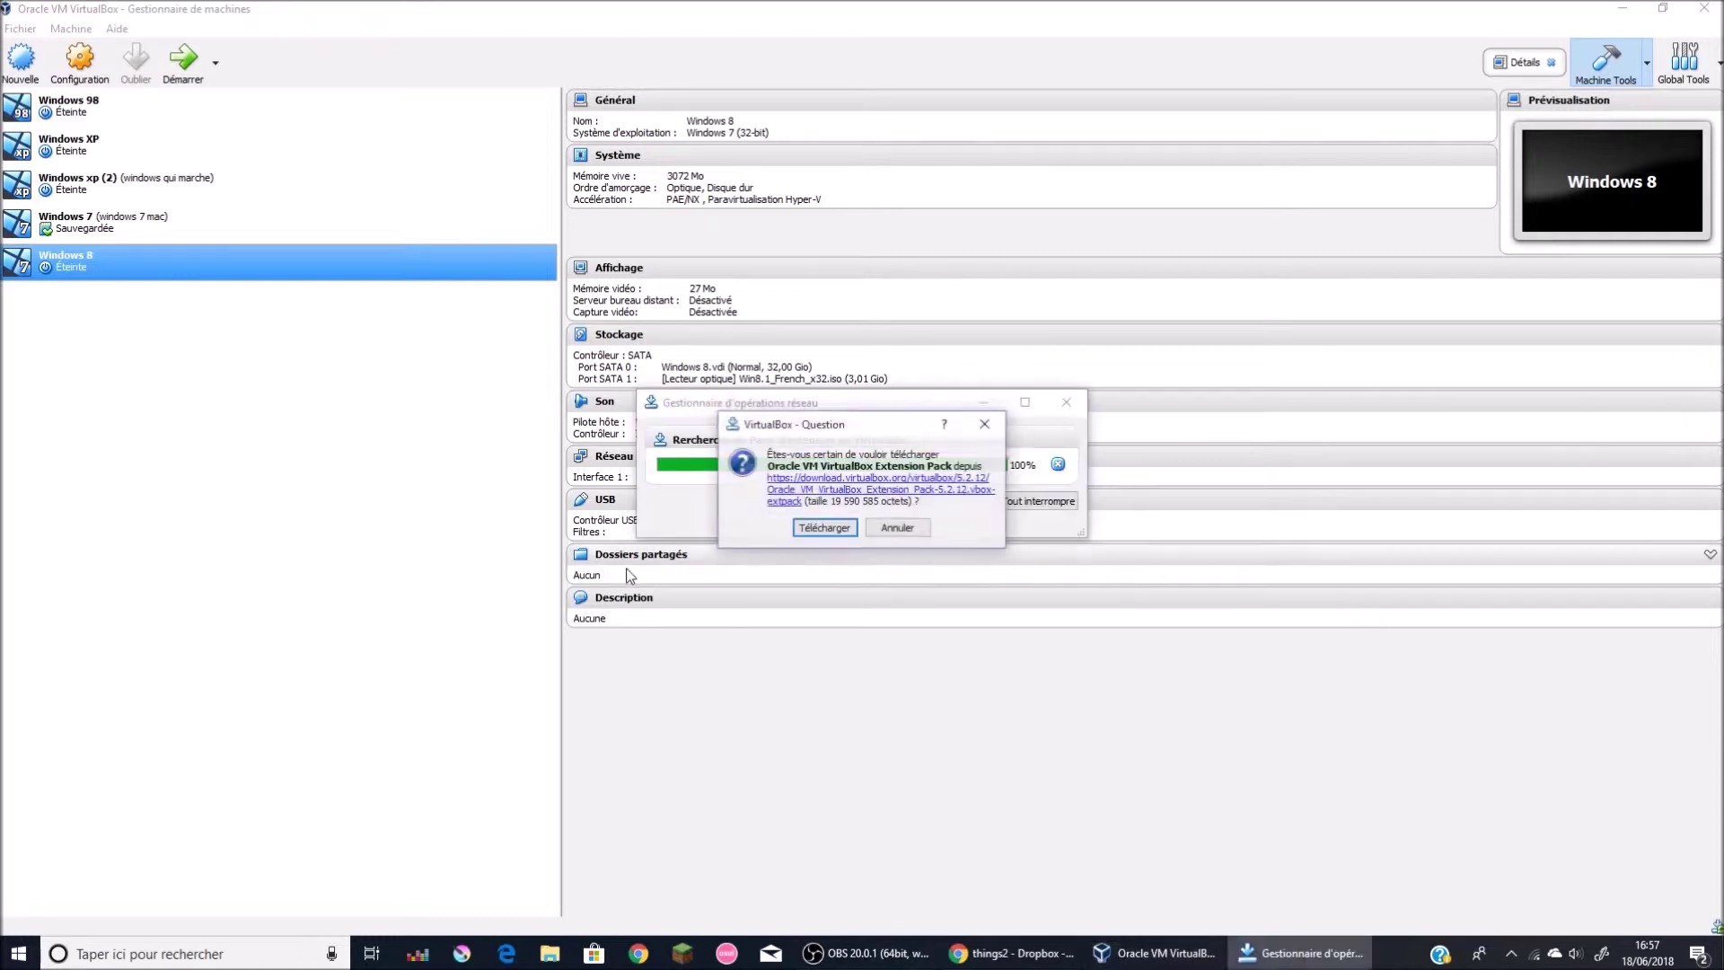
left_click(825, 529)
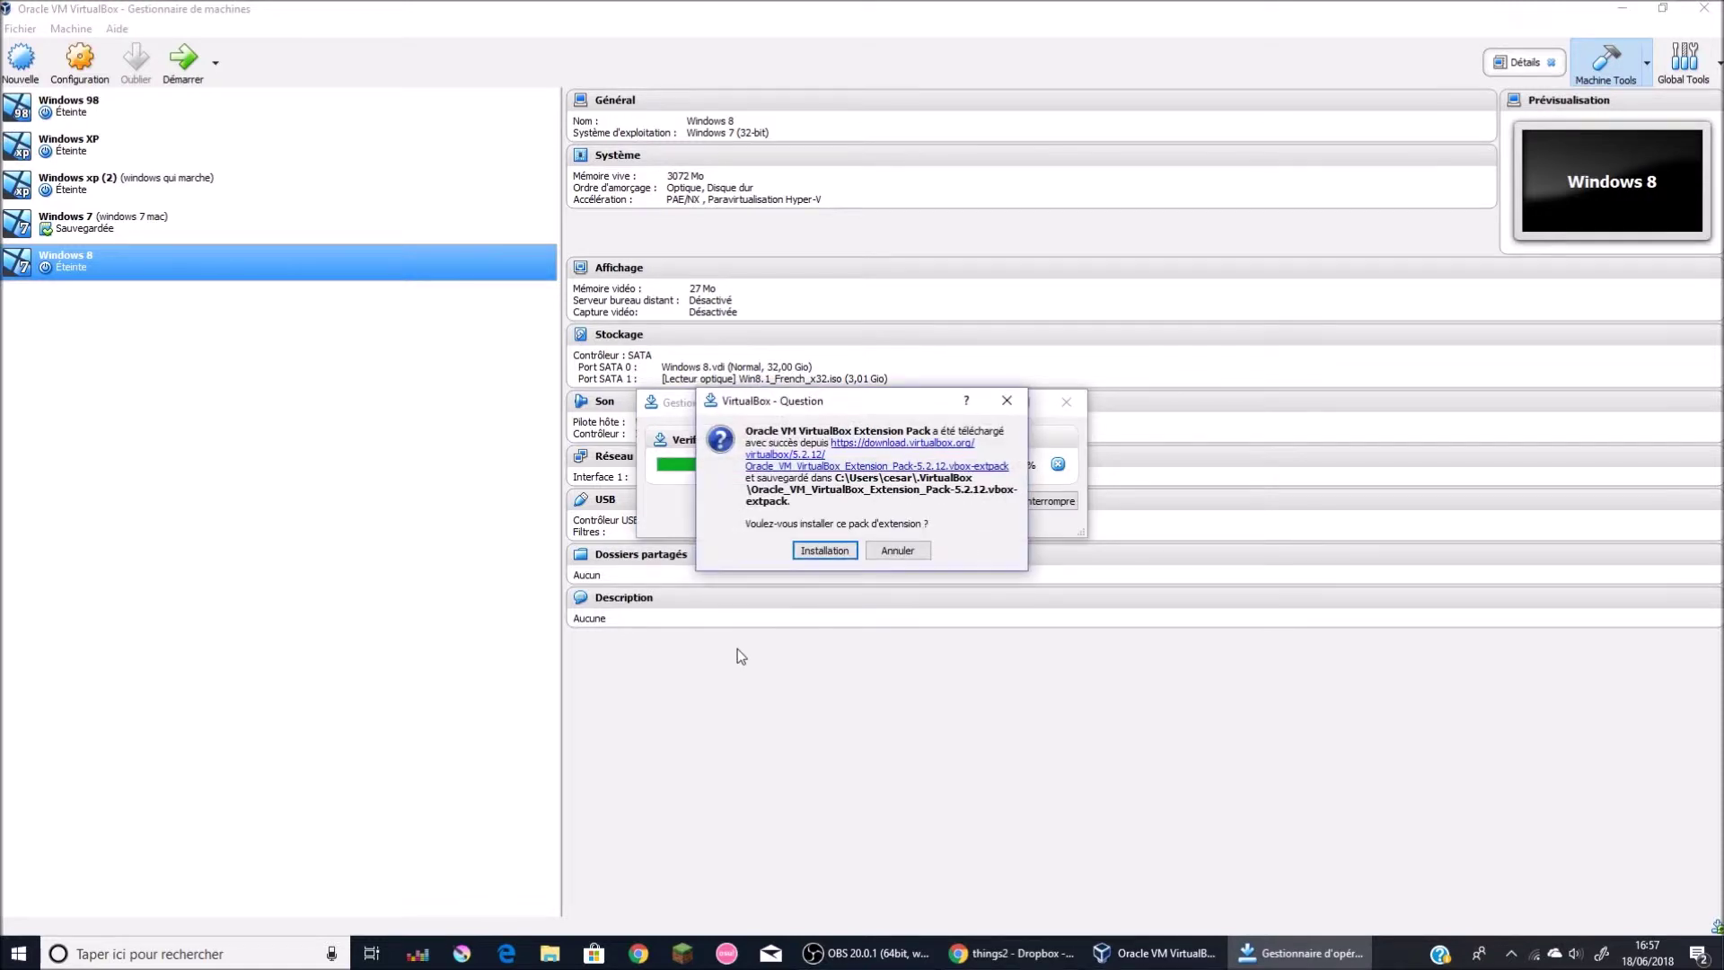
Step: Update the Extension Pack to version 5.2.12 under its accepted license, and delete the downloaded package file
left_click(824, 550)
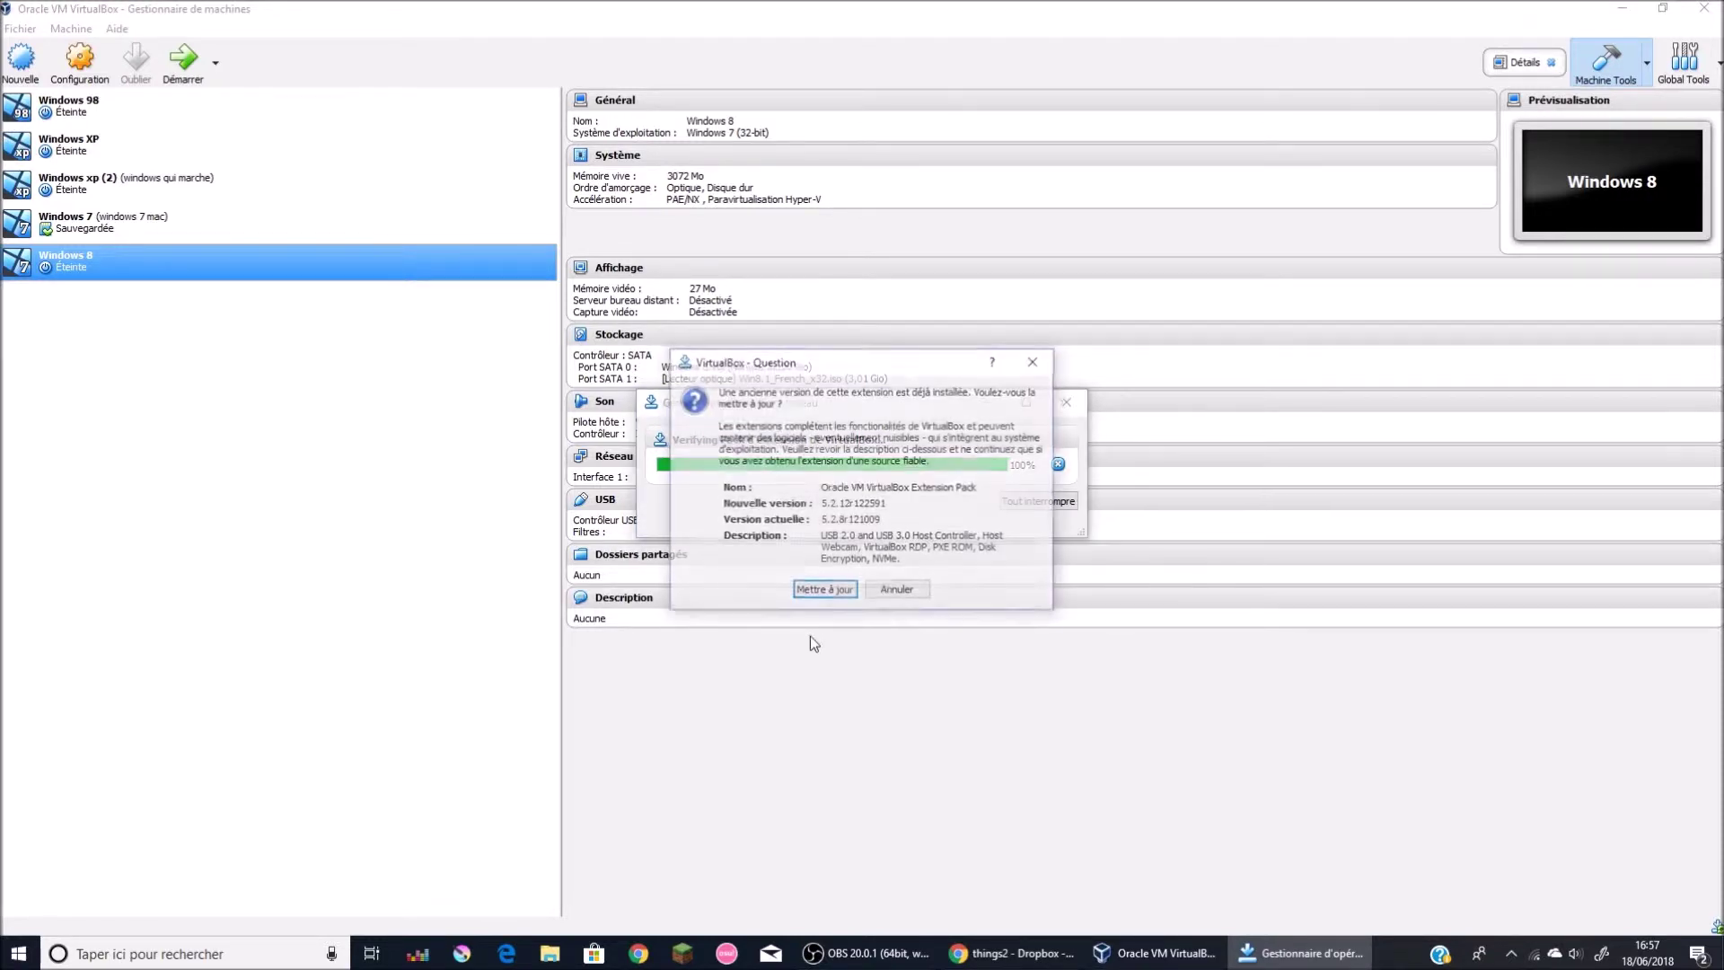
key("Return")
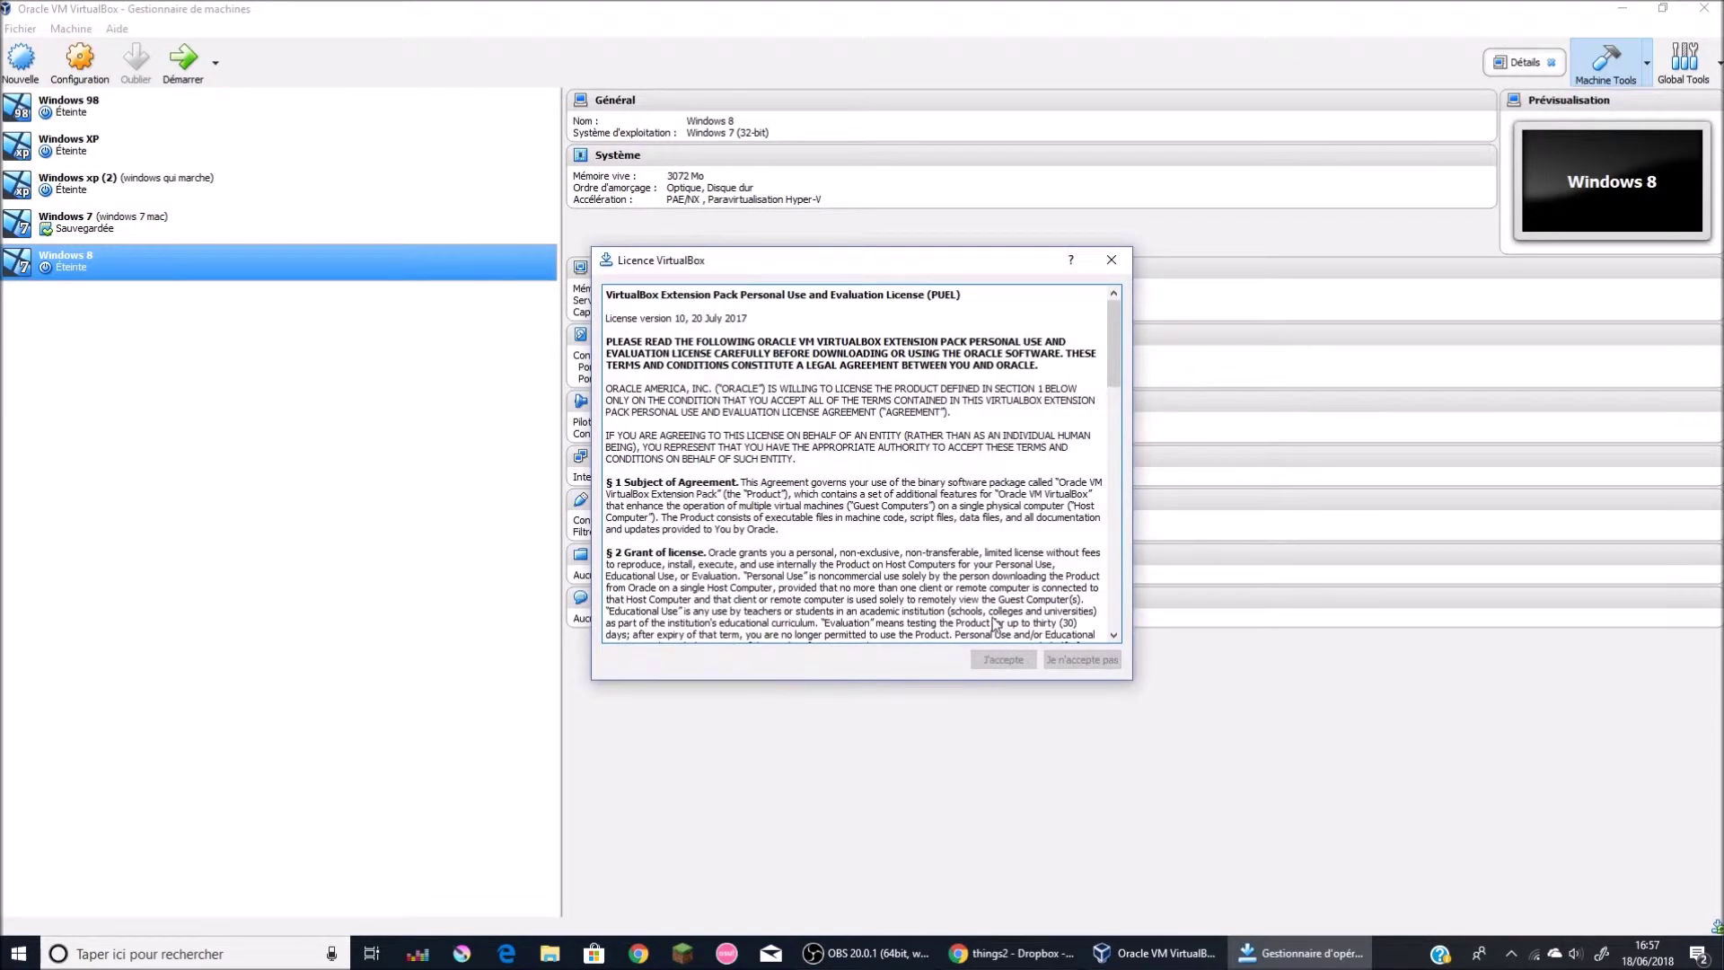
left_click_drag(1117, 341, 1114, 583)
left_click(1002, 661)
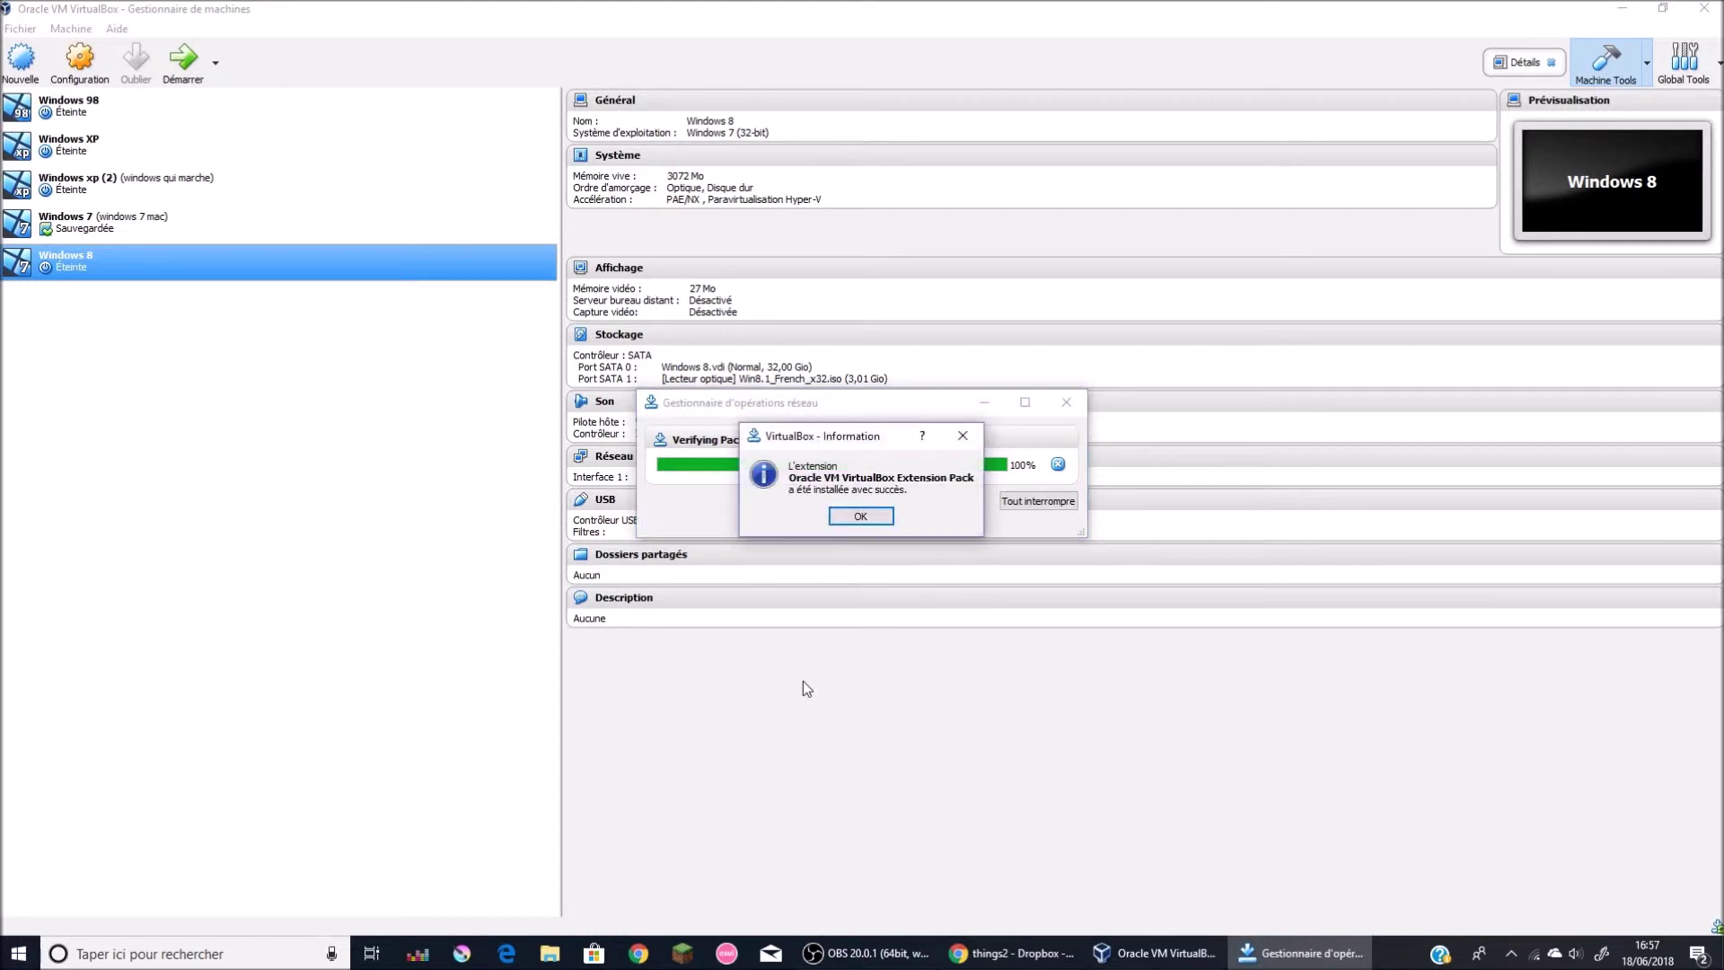
left_click(856, 520)
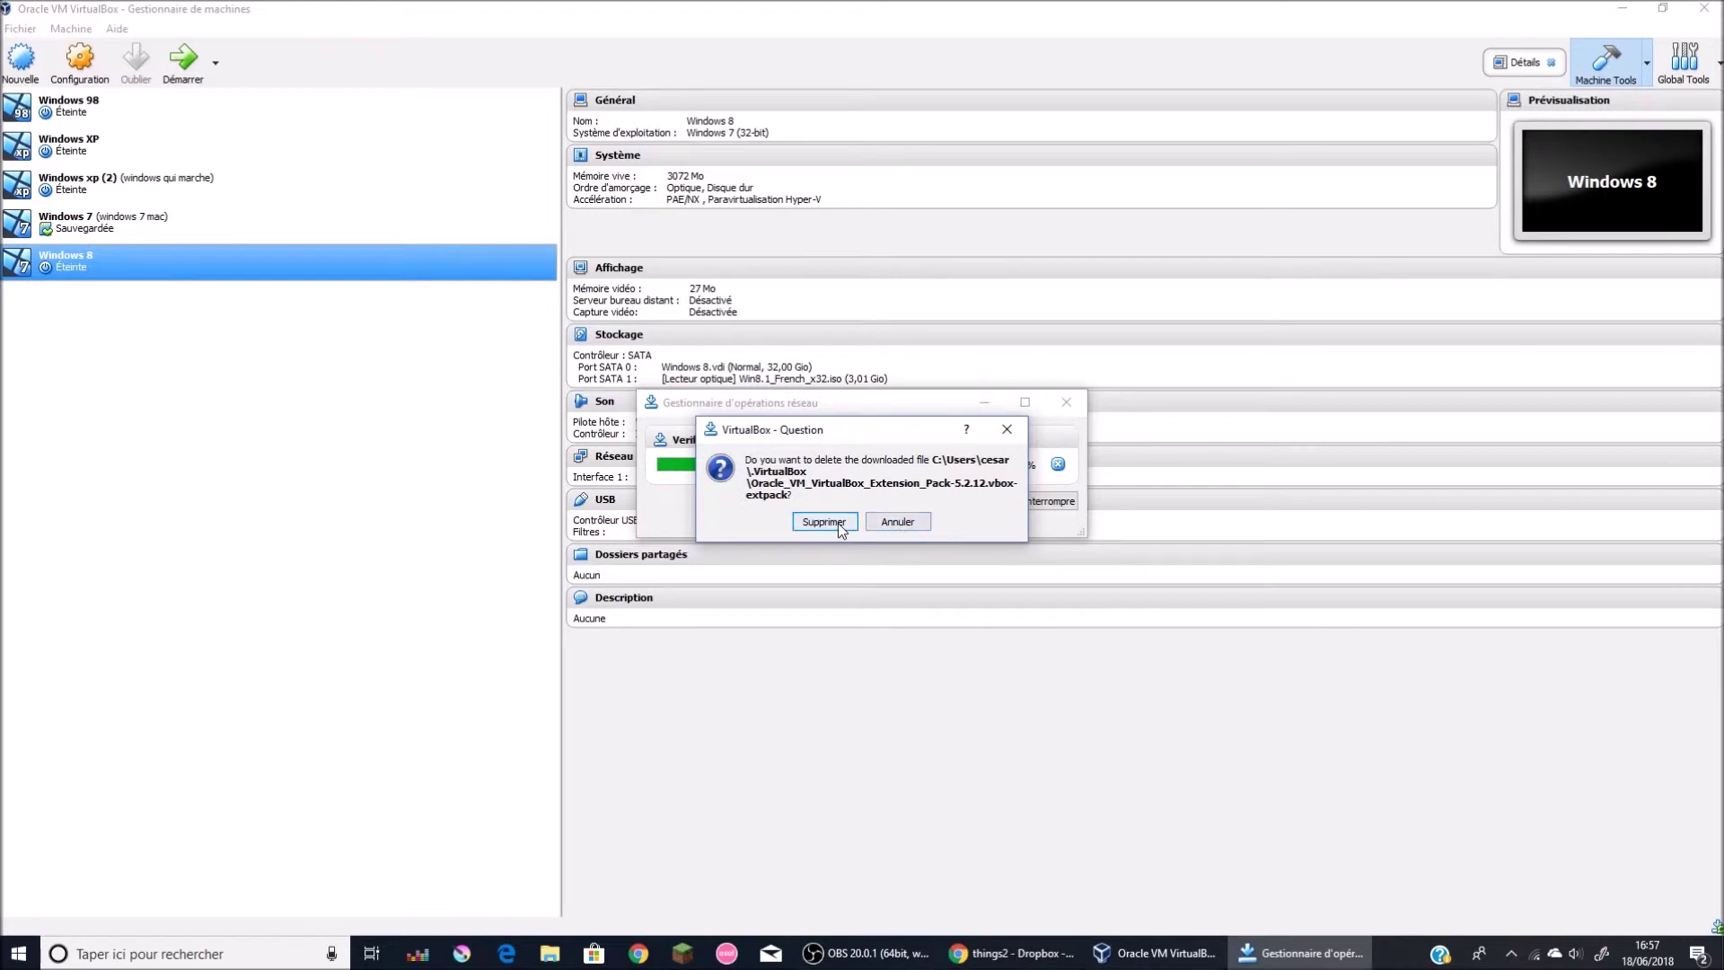
left_click(822, 526)
left_click(823, 526)
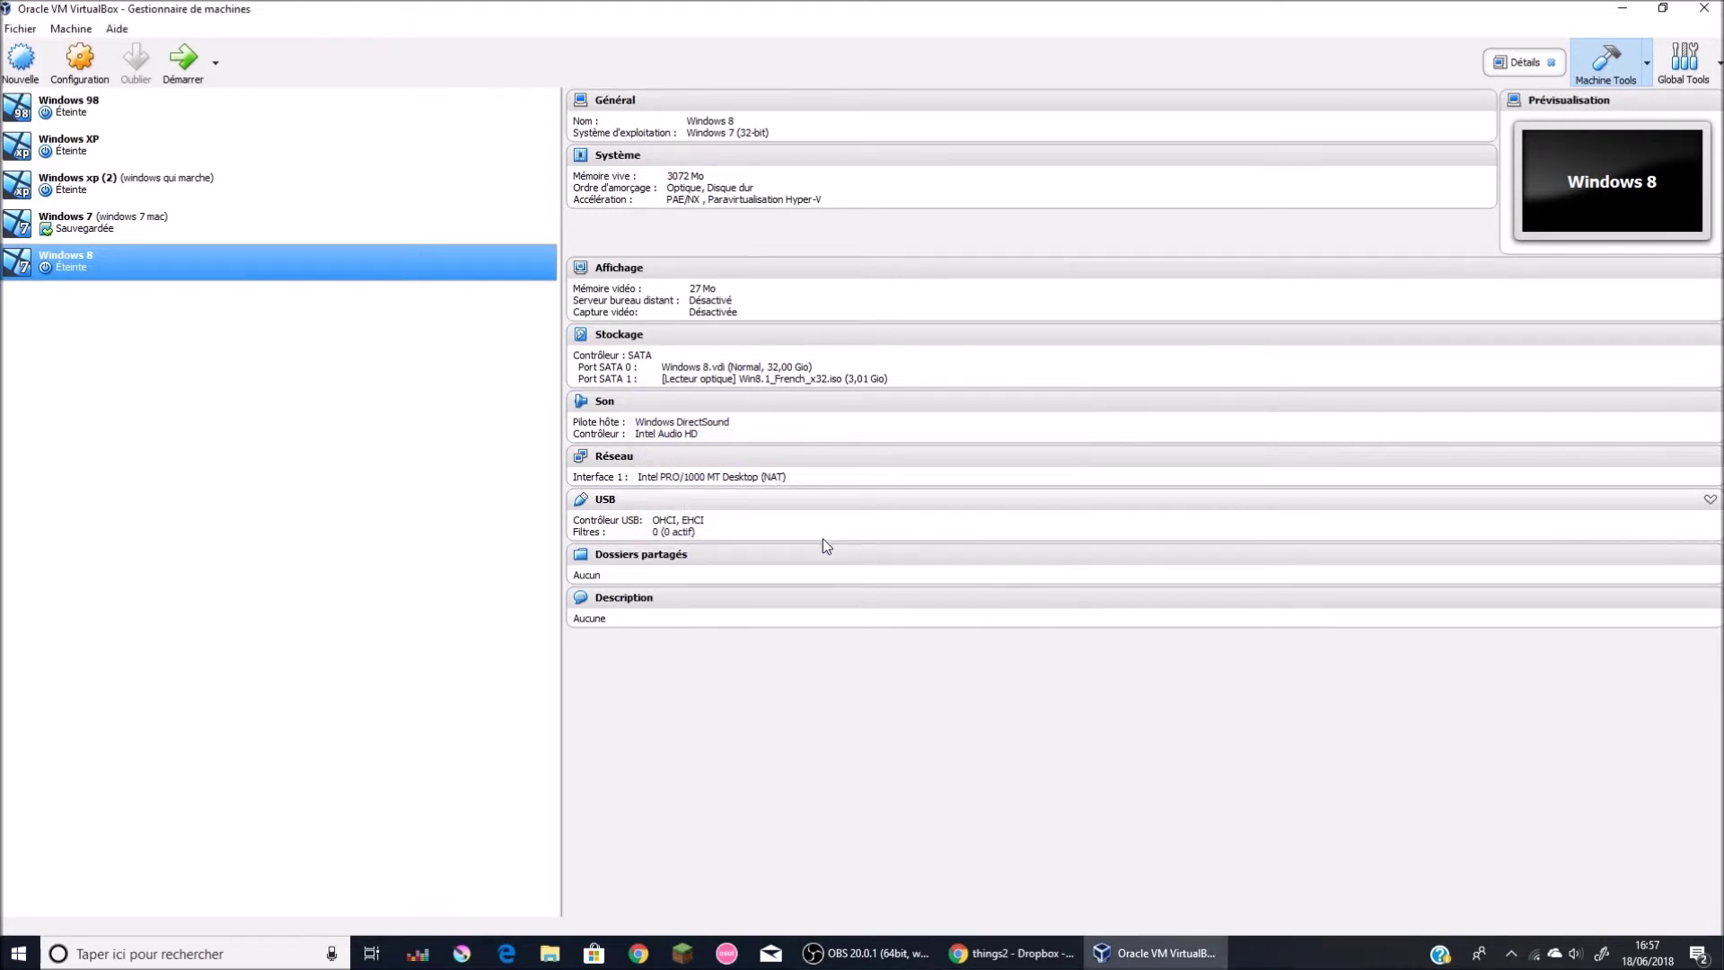
Step: Delete the Windows 8 virtual machine from the machine list
right_click(40, 256)
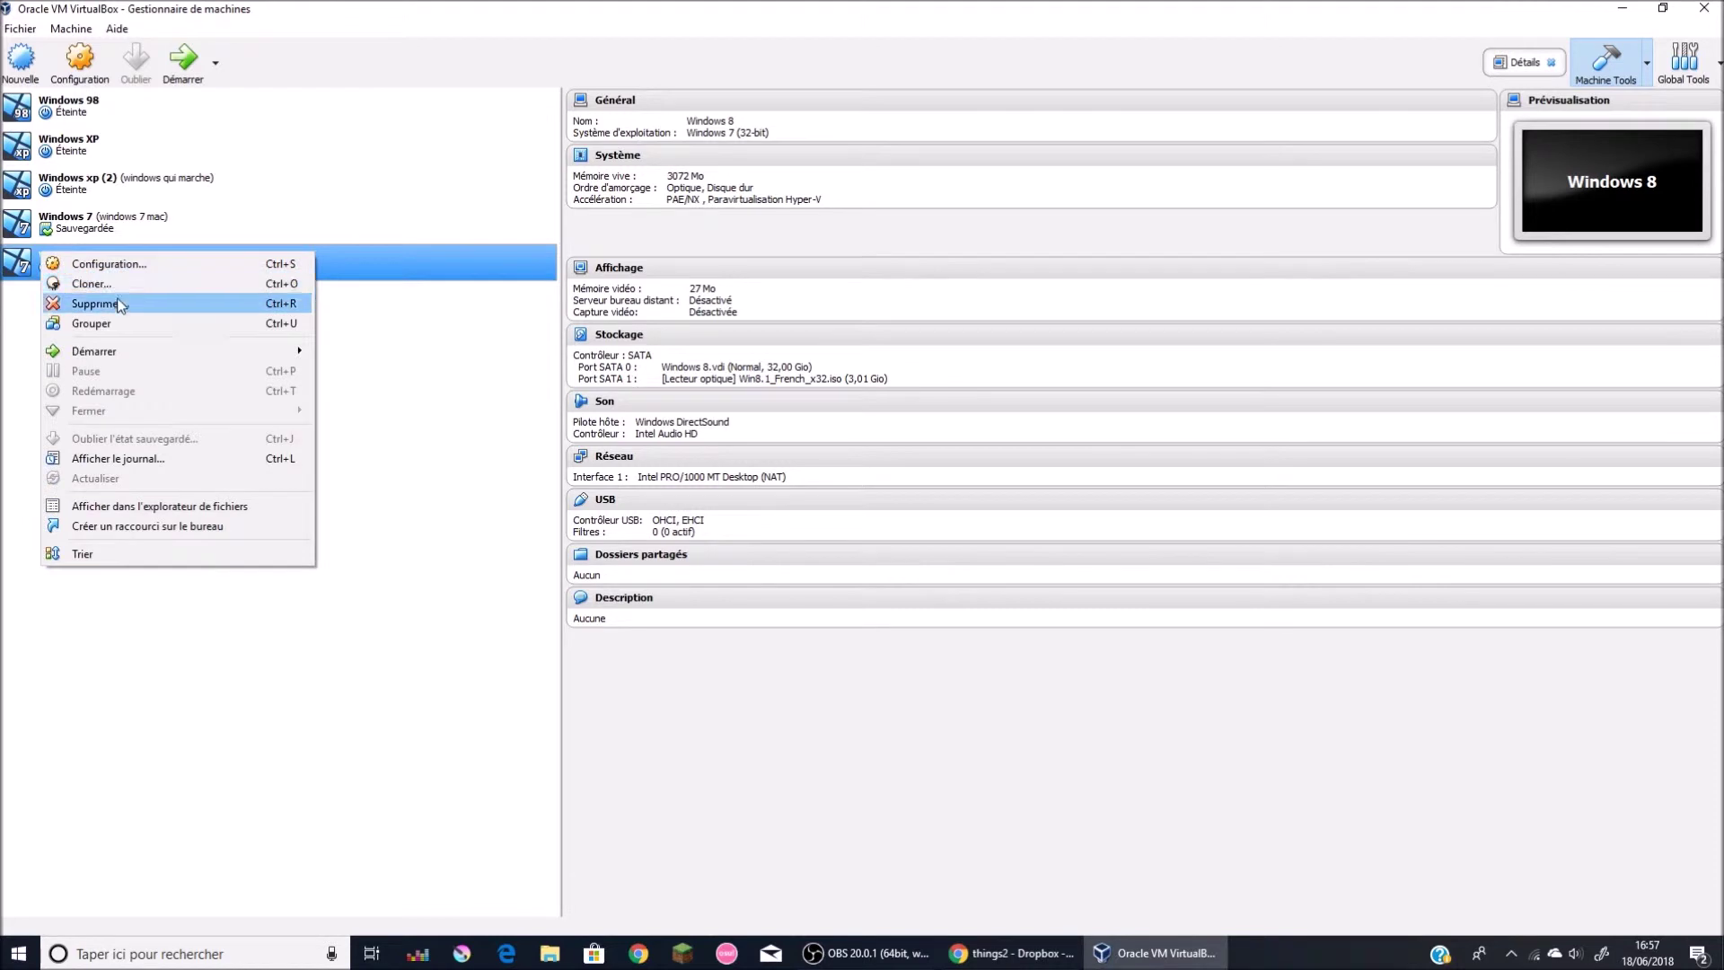
left_click(118, 299)
left_click(809, 557)
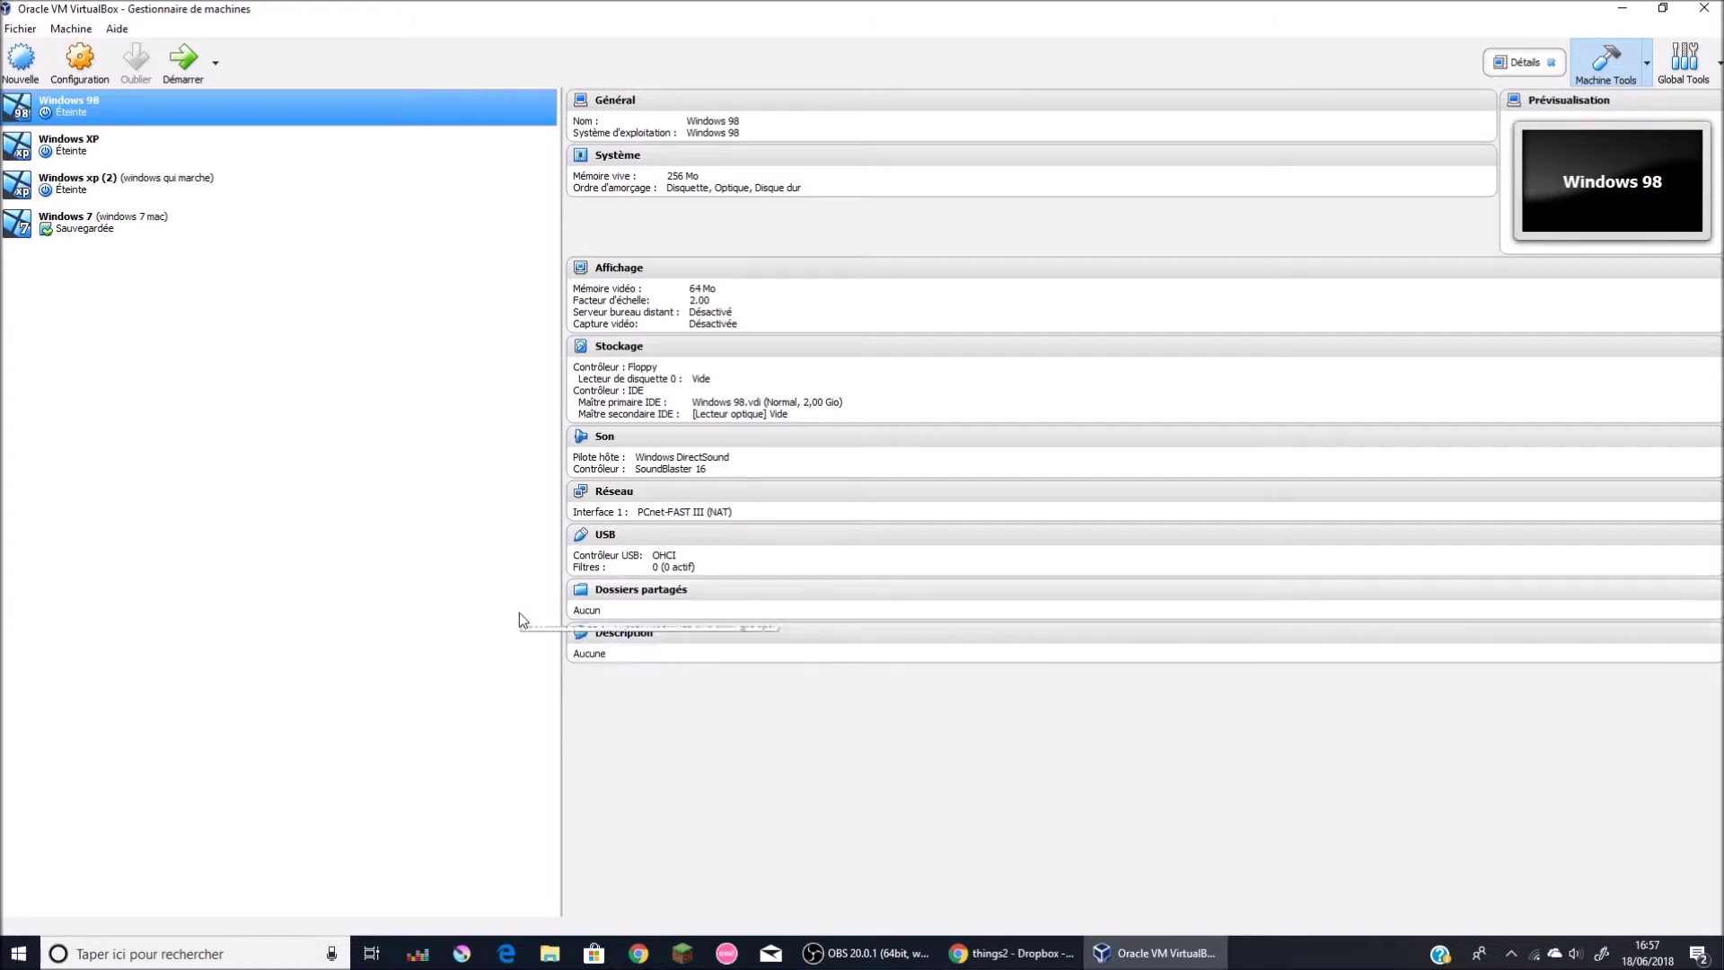
Step: Begin a new virtual machine named Youtube with type Microsoft Windows and version Windows XP (32-bit)
left_click(22, 61)
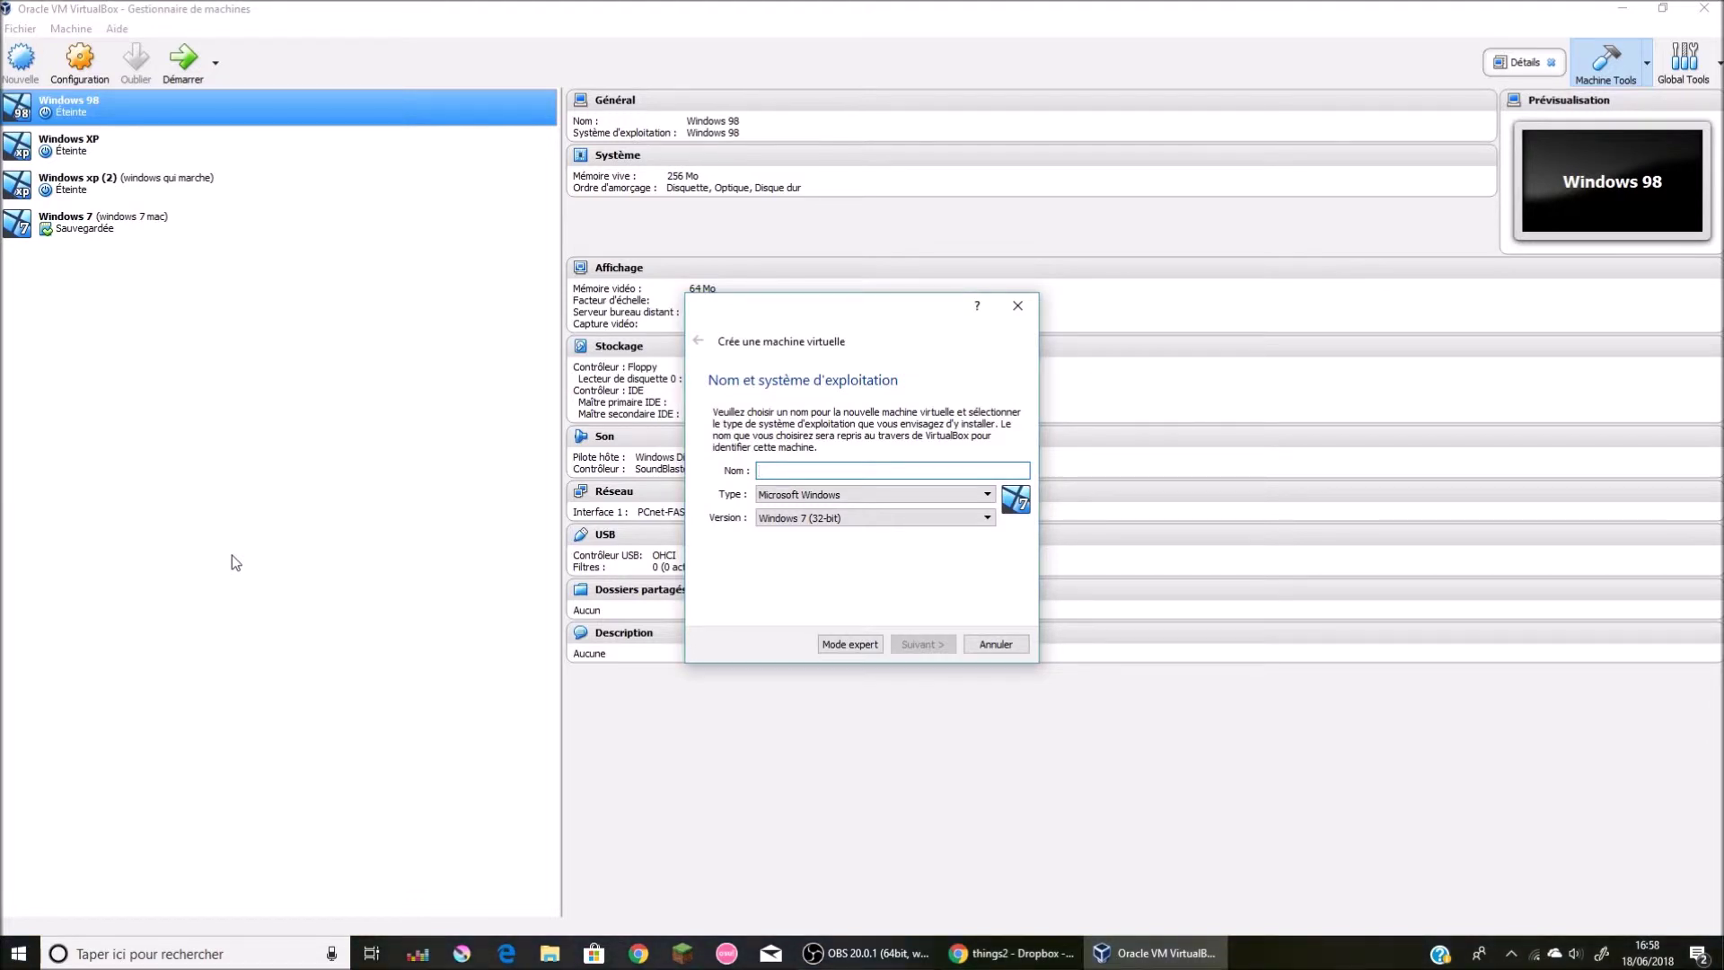
type("Yotube")
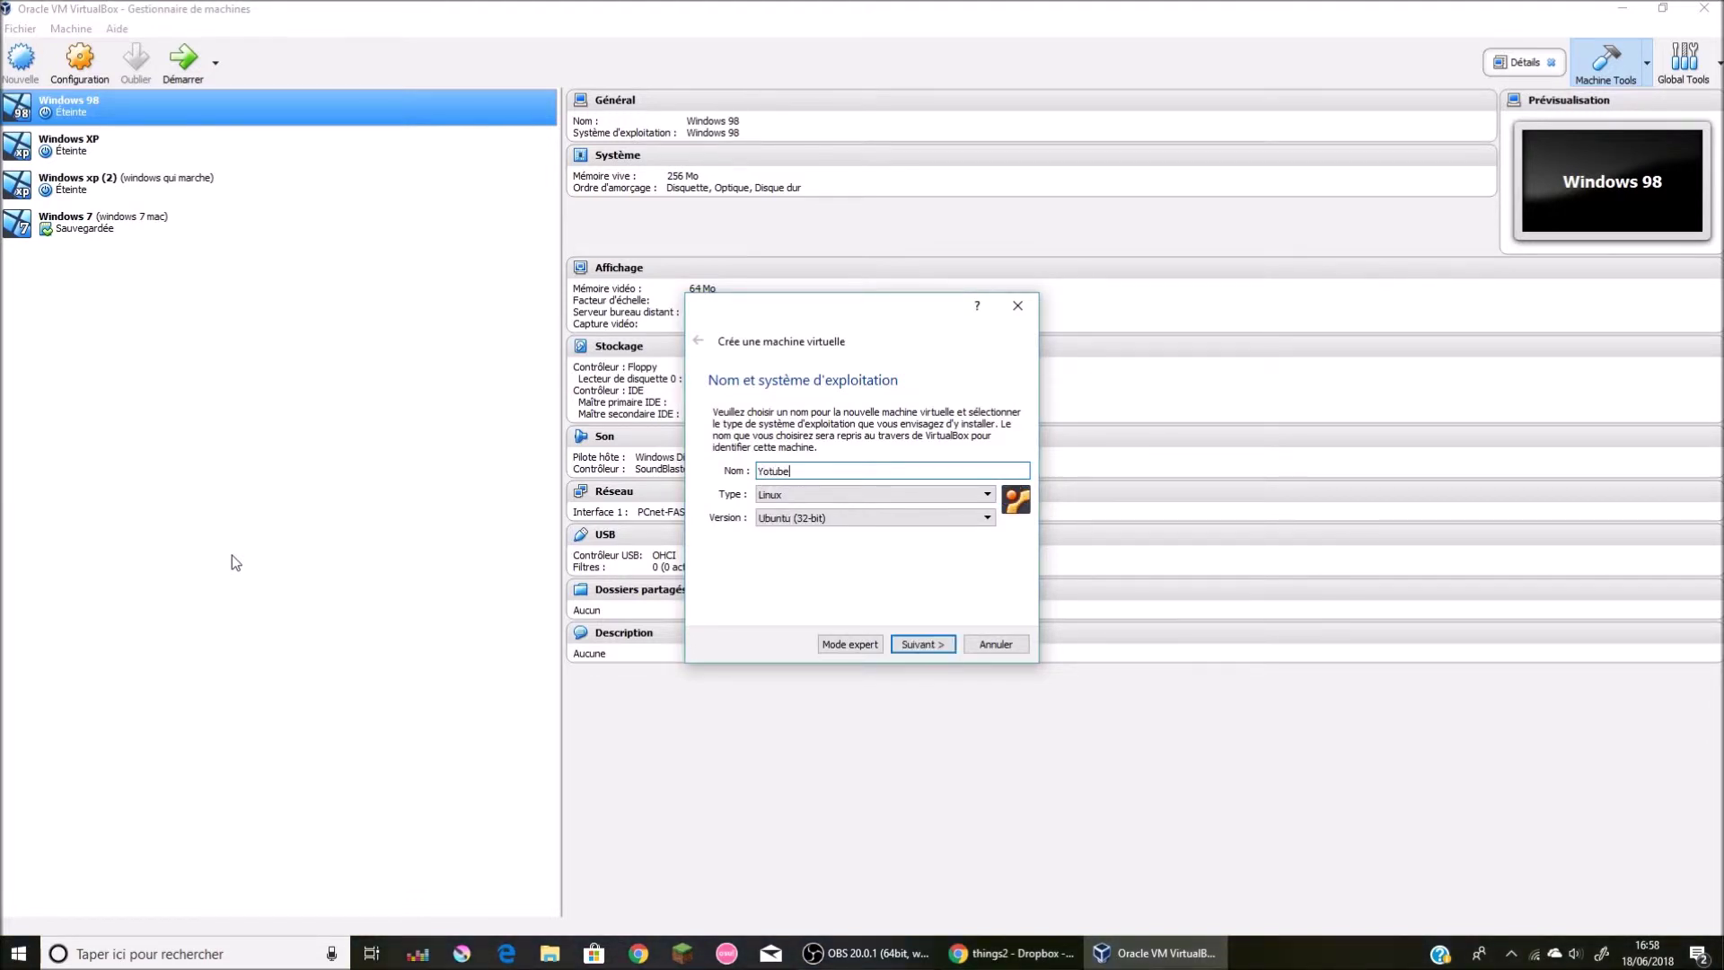
left_click(834, 494)
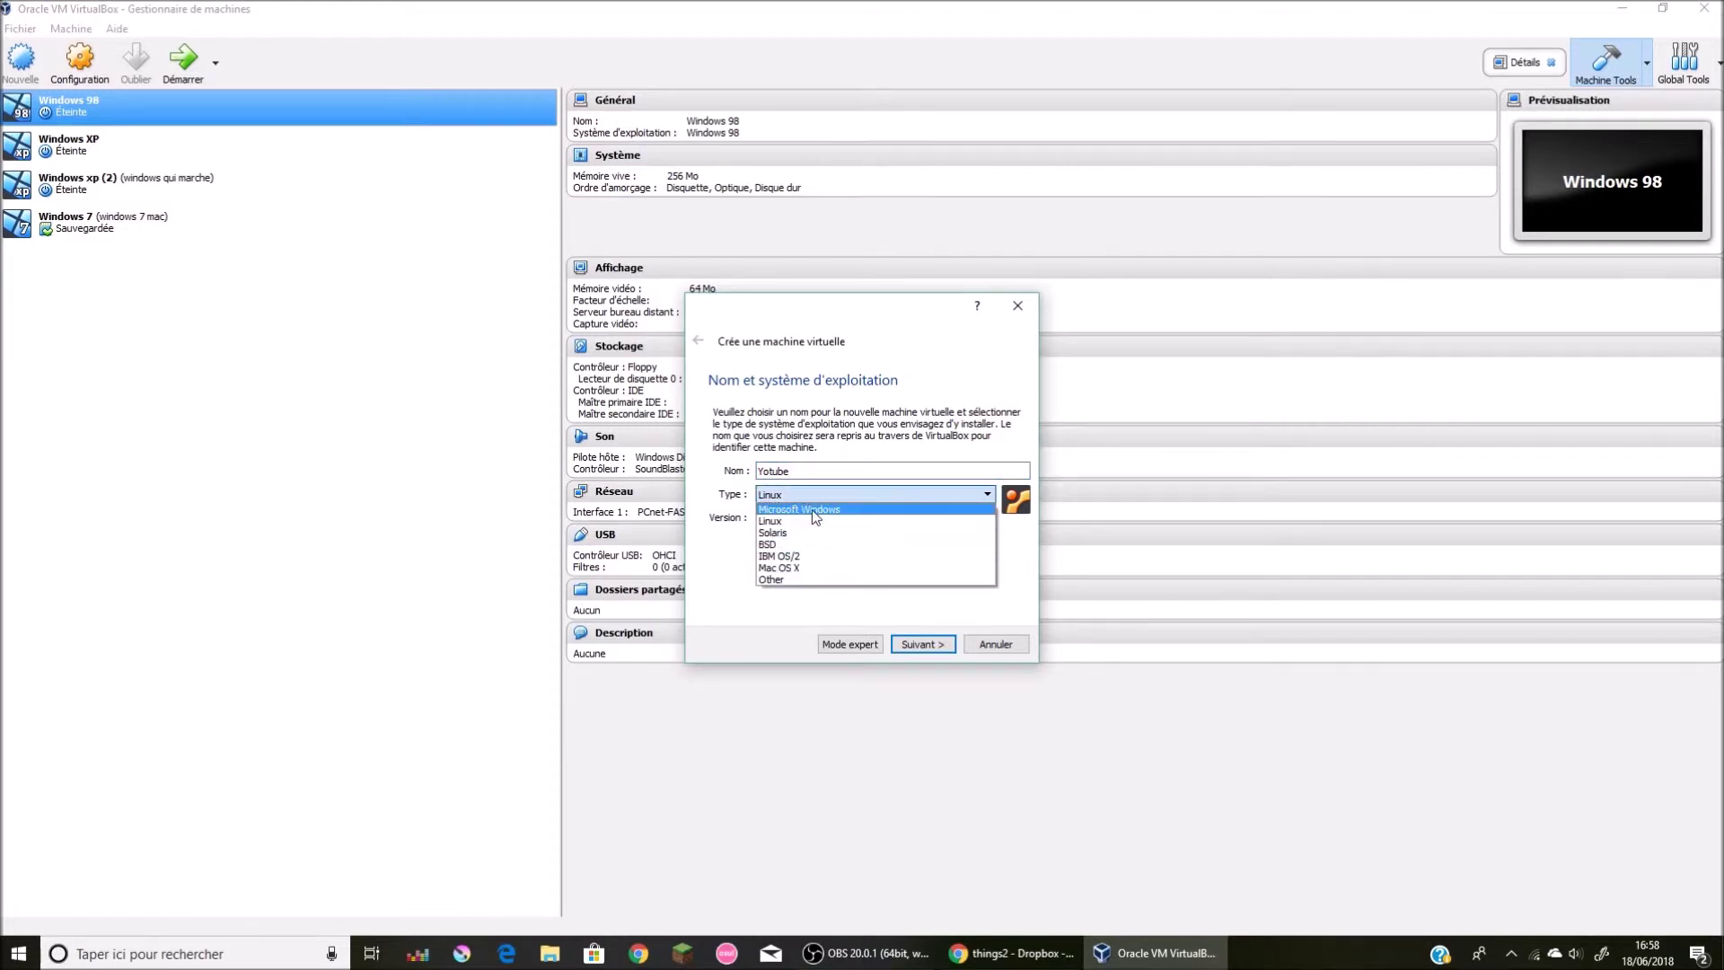
left_click(812, 509)
left_click(811, 519)
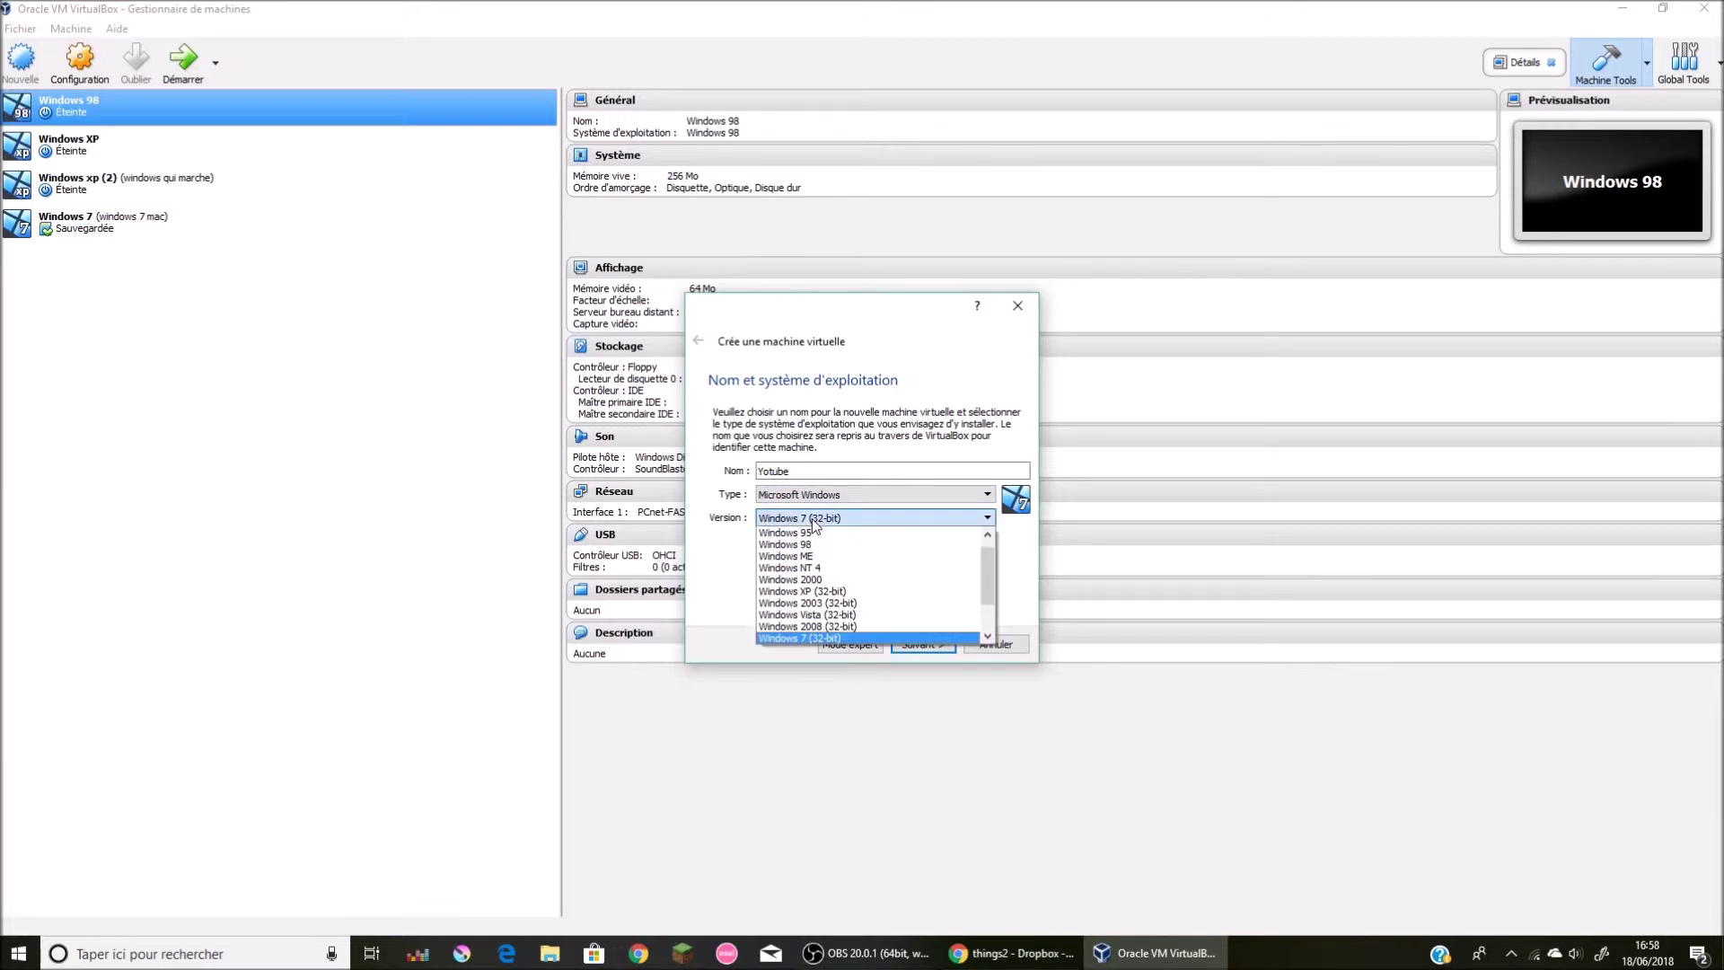
left_click(850, 599)
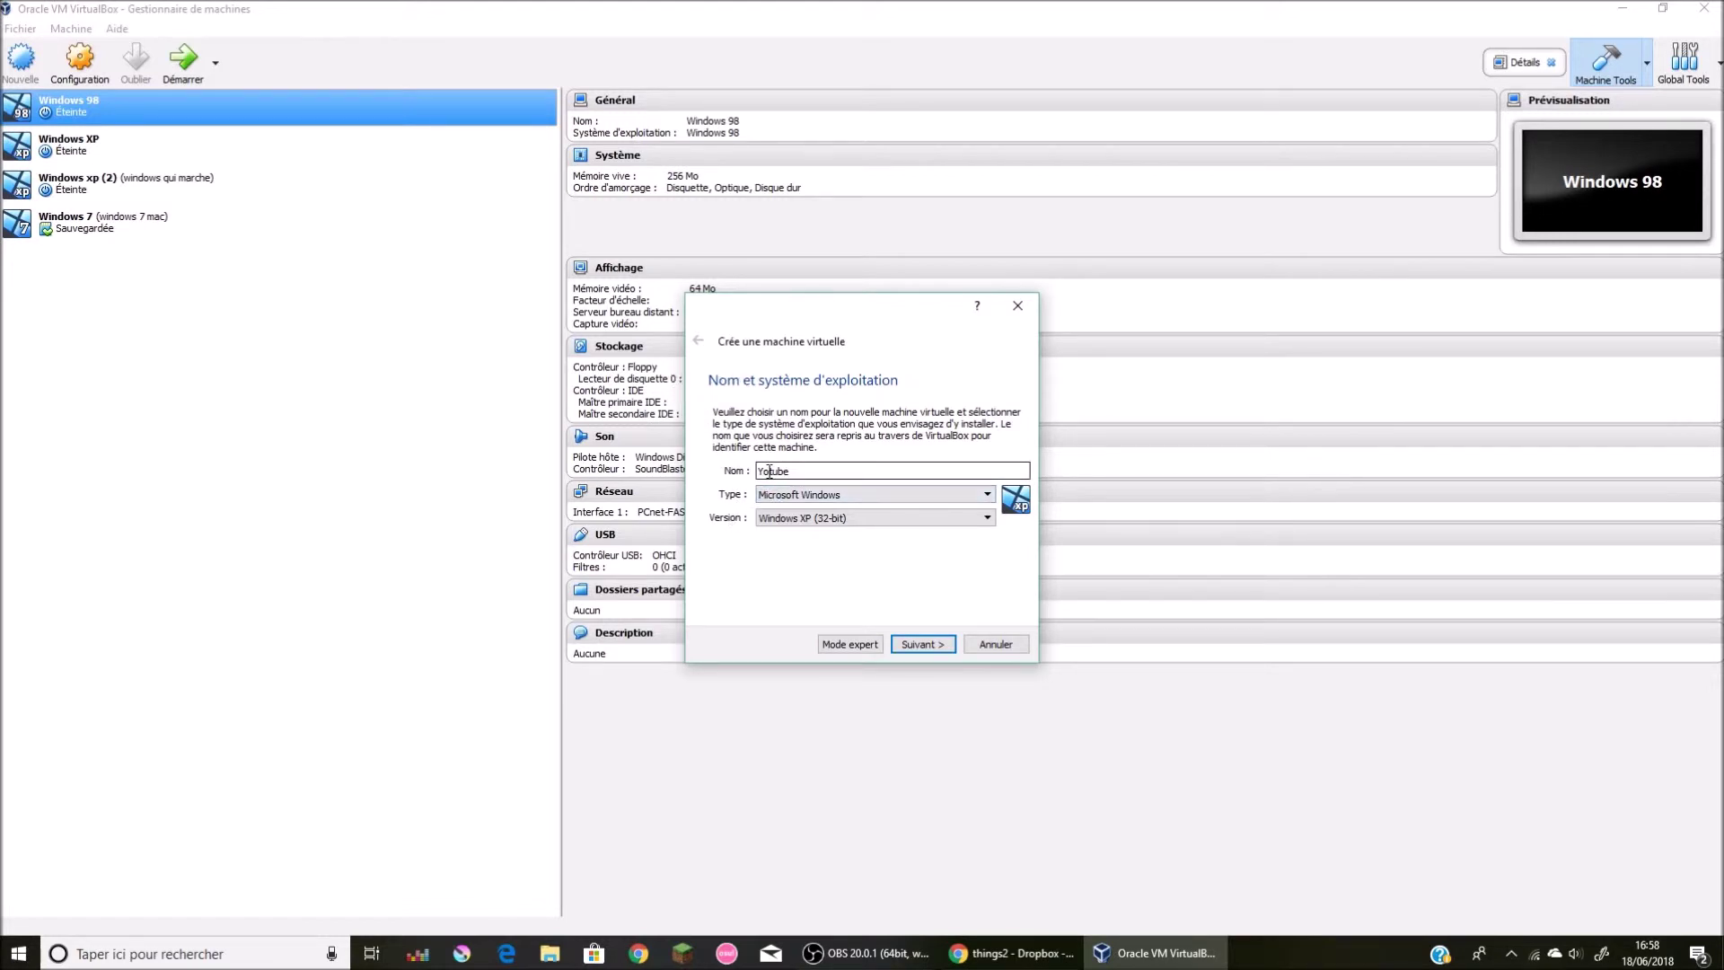
left_click(934, 636)
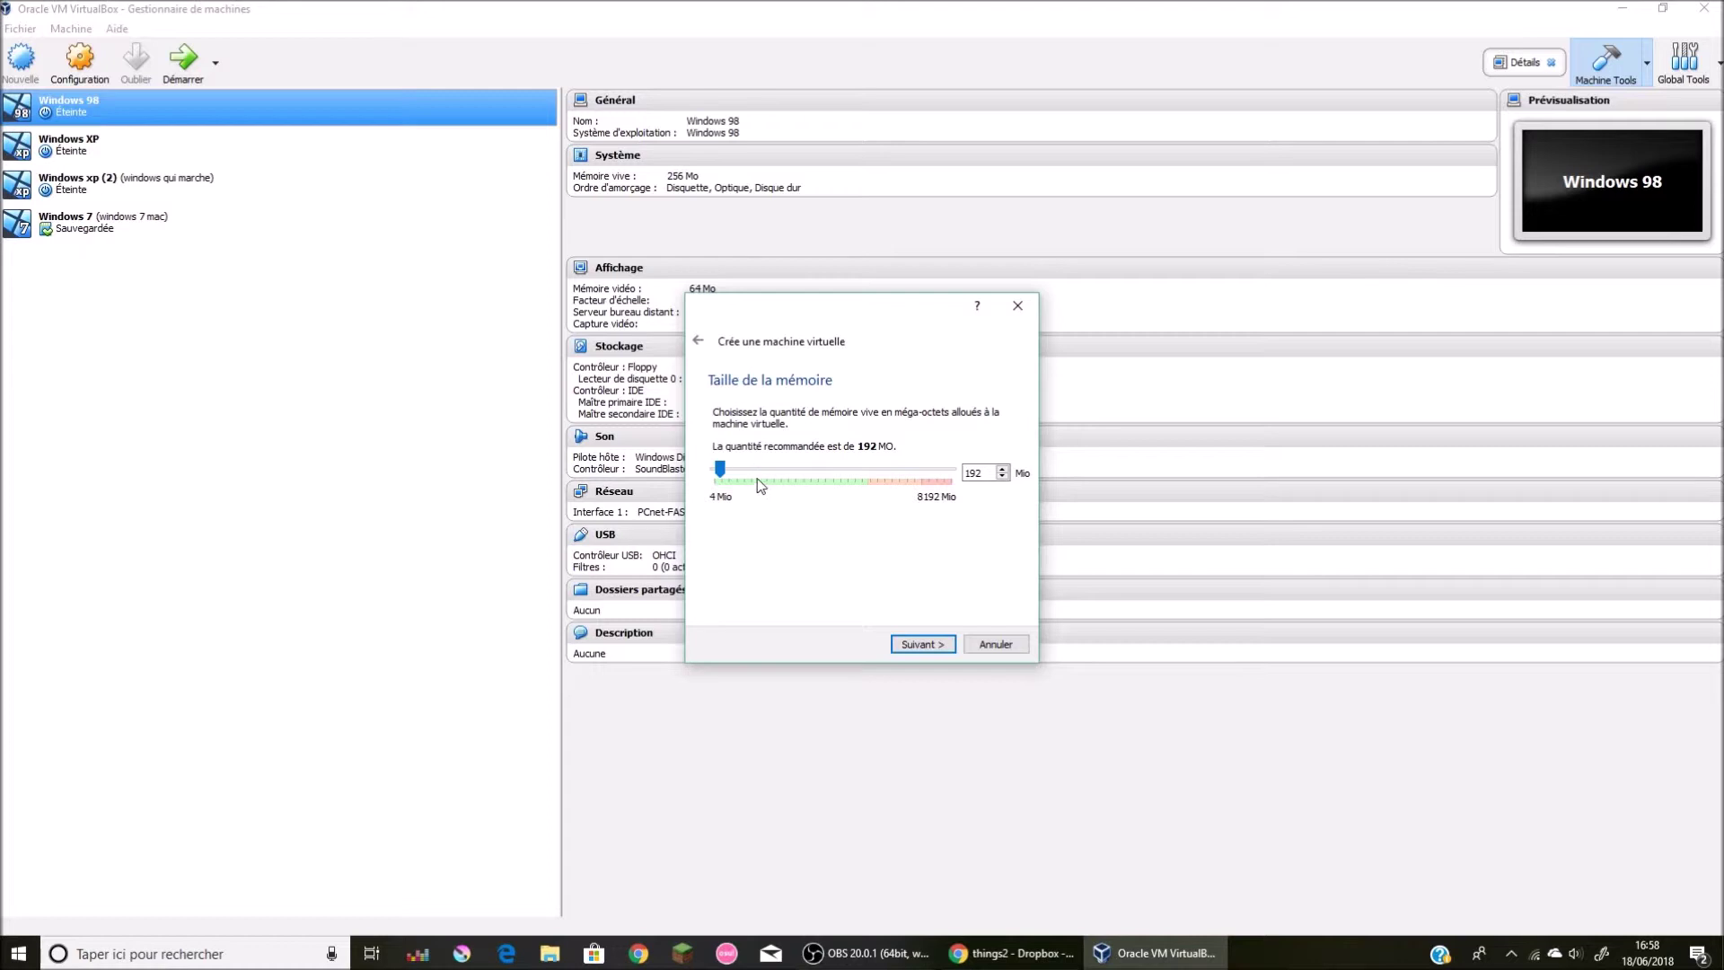
Step: Allocate 3072 MB of memory to the new virtual machine
left_click_drag(720, 468, 810, 511)
double_click(976, 473)
type("3072")
left_click(922, 643)
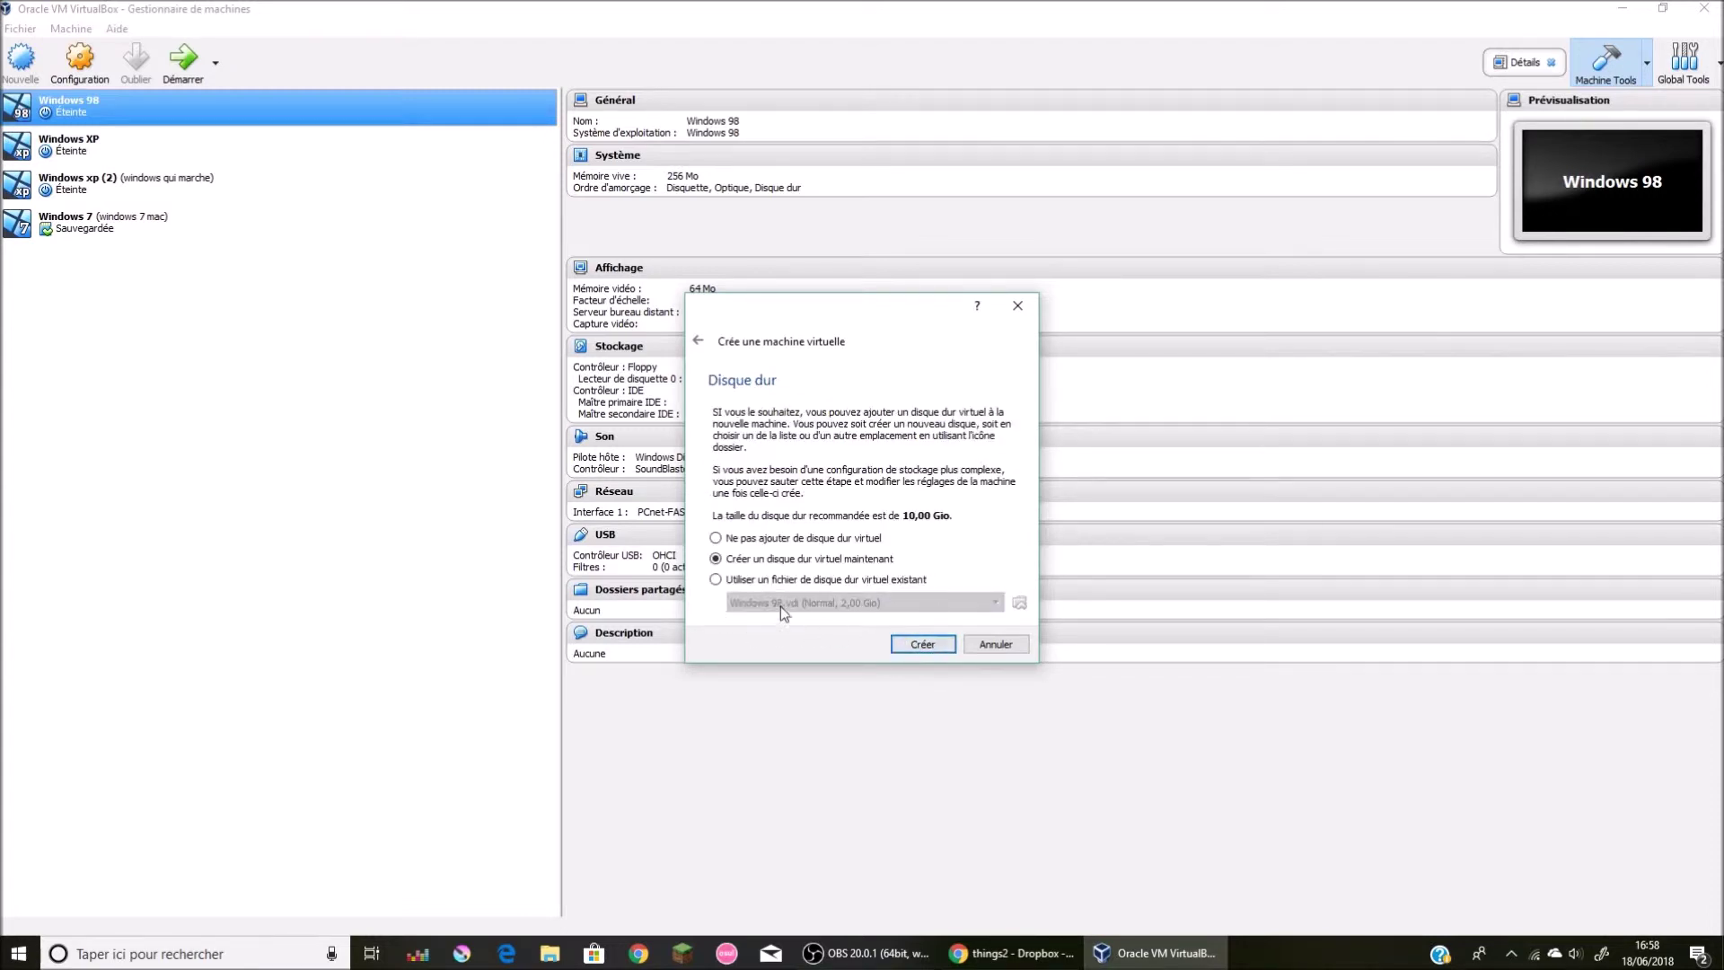
Step: Create a new 10 GB virtual hard disk named Youtube in VDI format for the machine
left_click(922, 643)
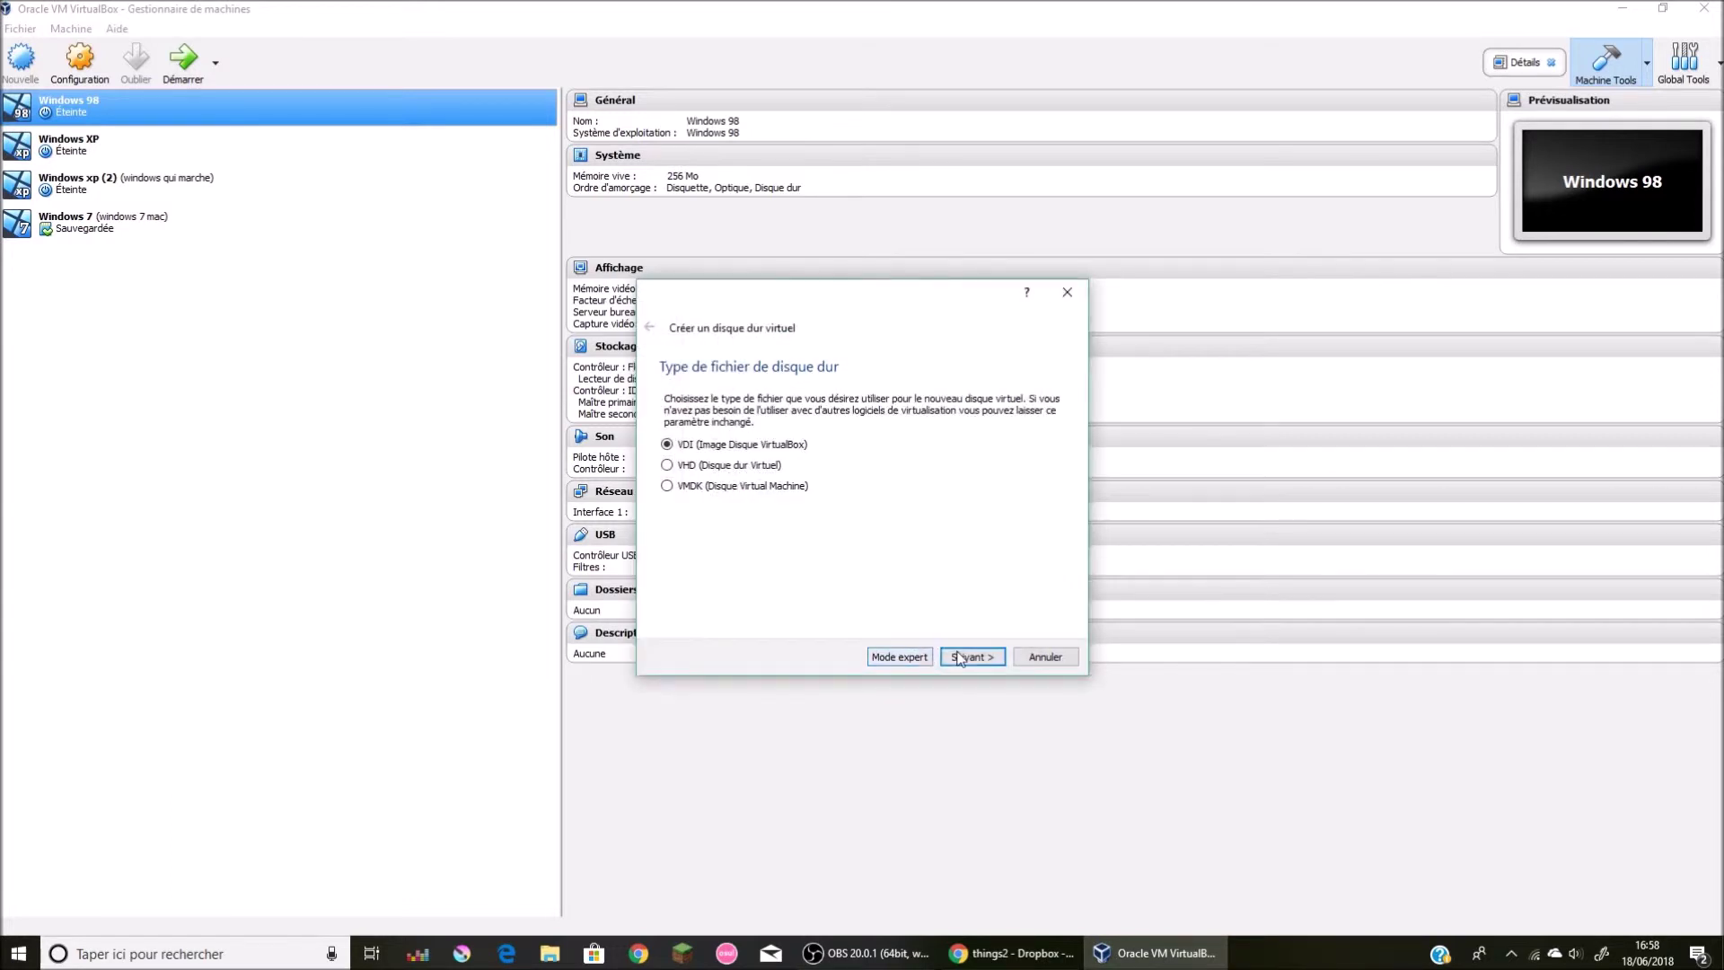
left_click(959, 657)
left_click(959, 657)
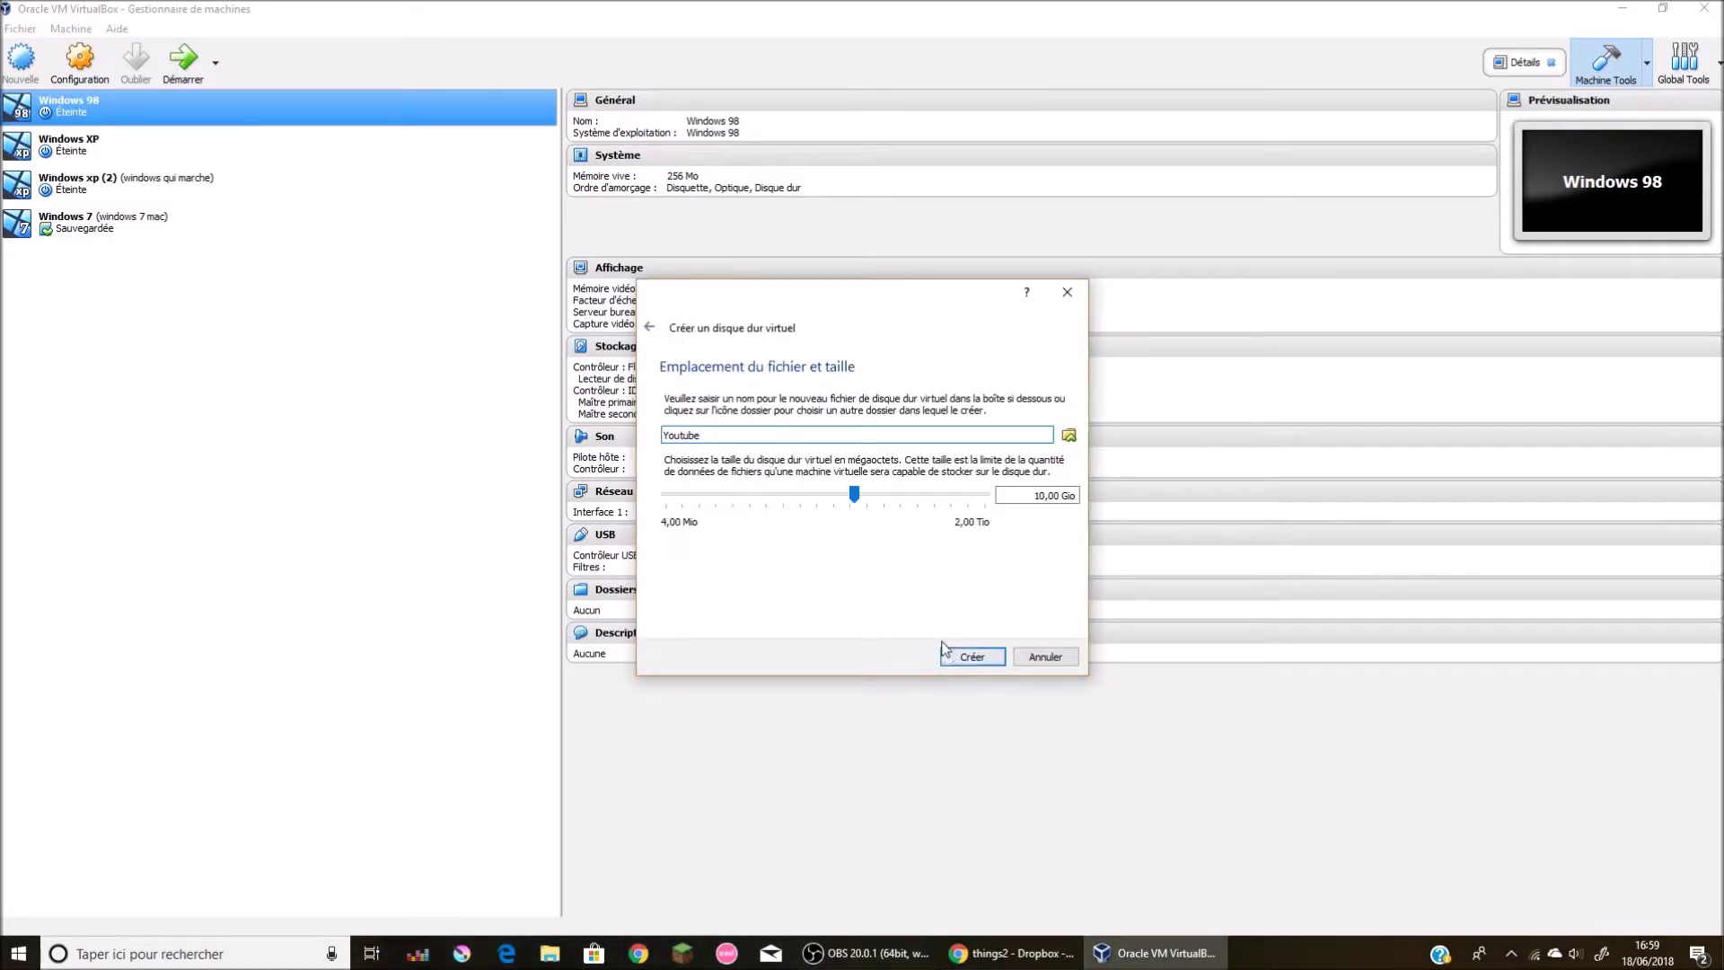
left_click(959, 655)
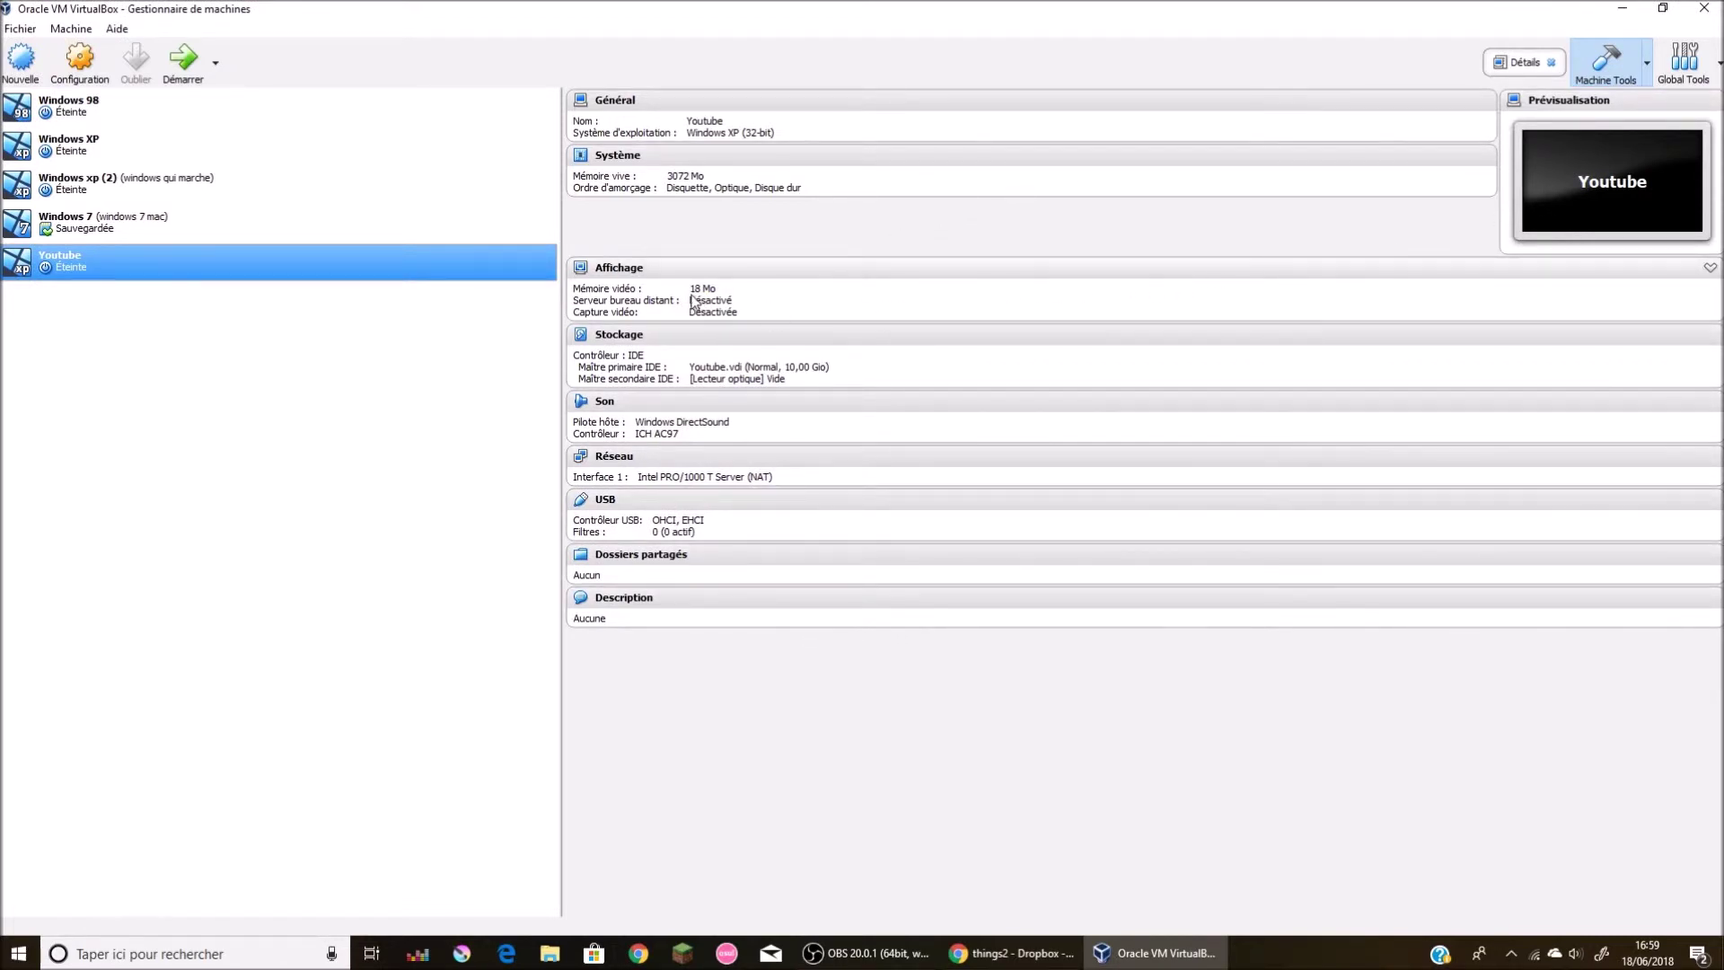
Step: Set the Youtube machine's video memory to 128 MB in its display settings
left_click(69, 63)
left_click(633, 328)
left_click(627, 353)
left_click_drag(842, 355, 1081, 356)
left_click(1049, 627)
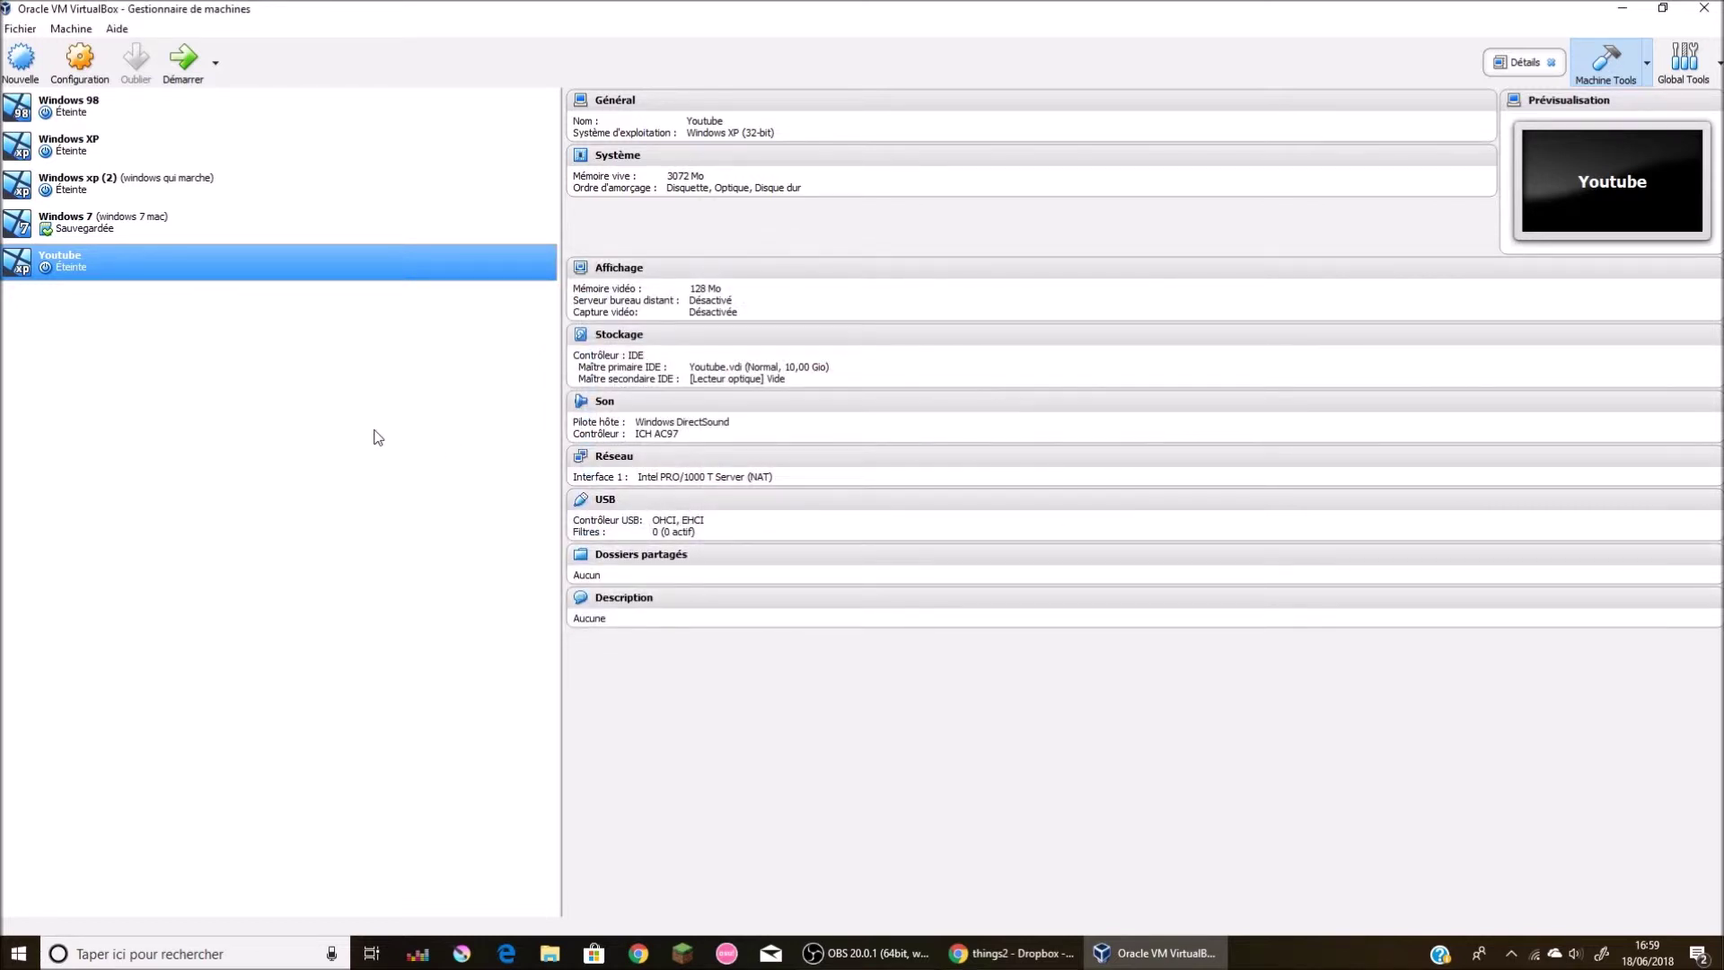
Step: Try to start the Youtube machine using host drive E: as its startup disk
left_click(198, 70)
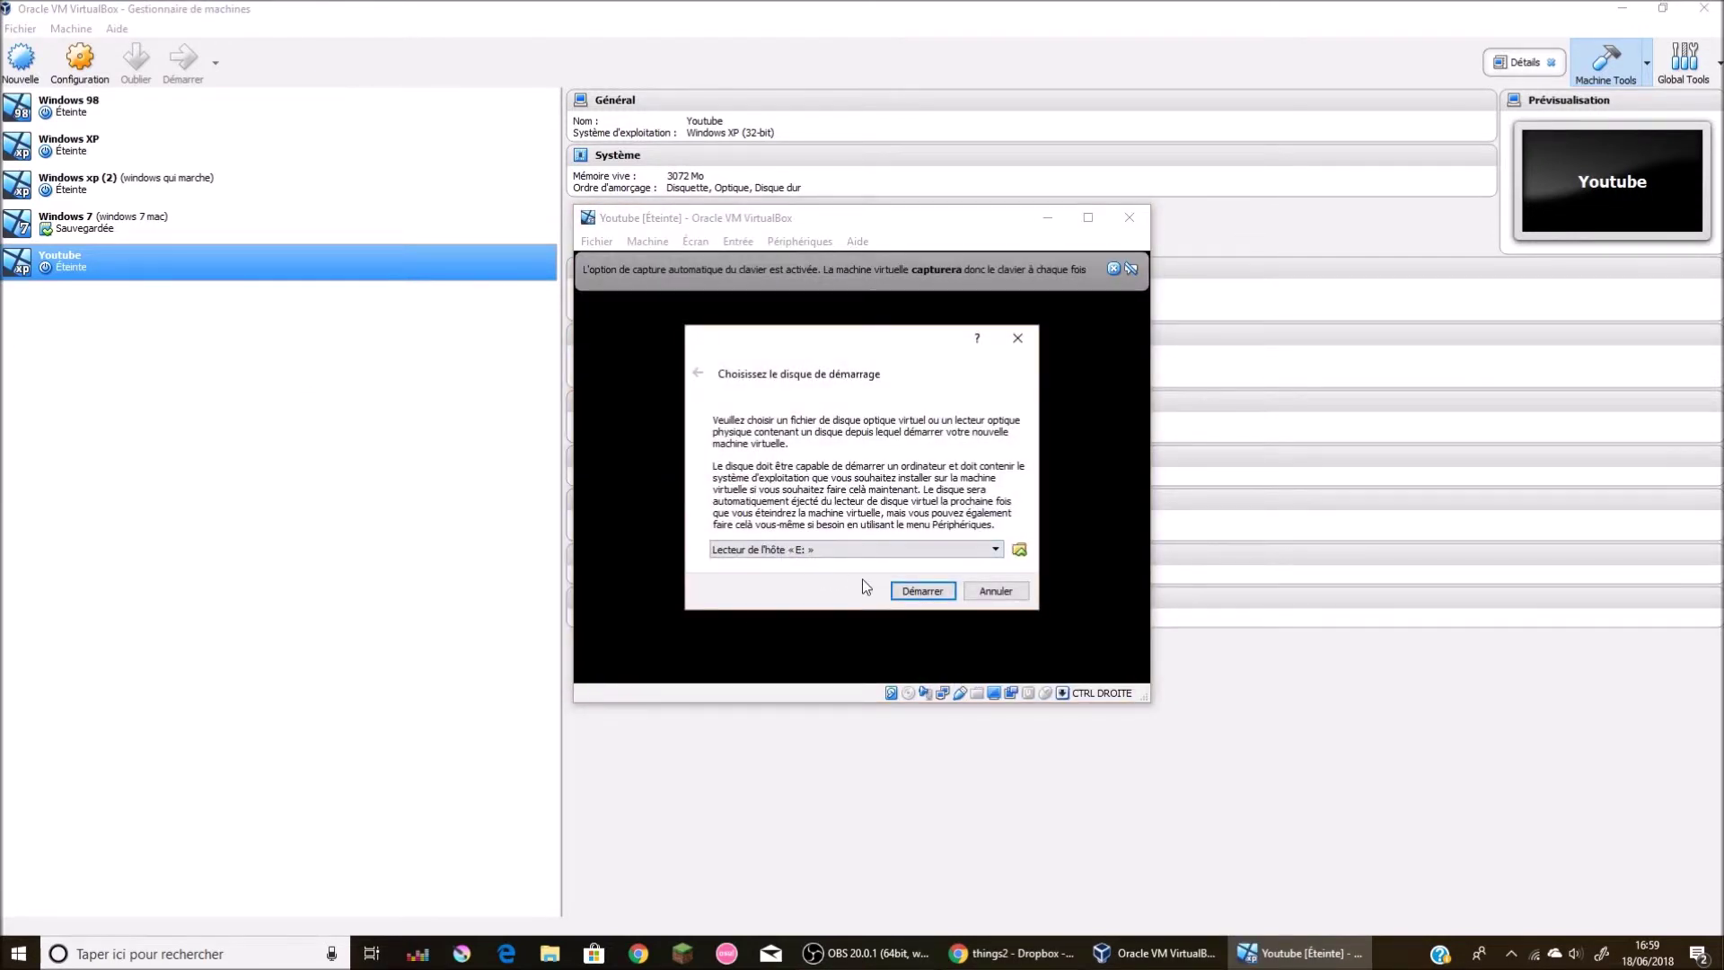
left_click(864, 550)
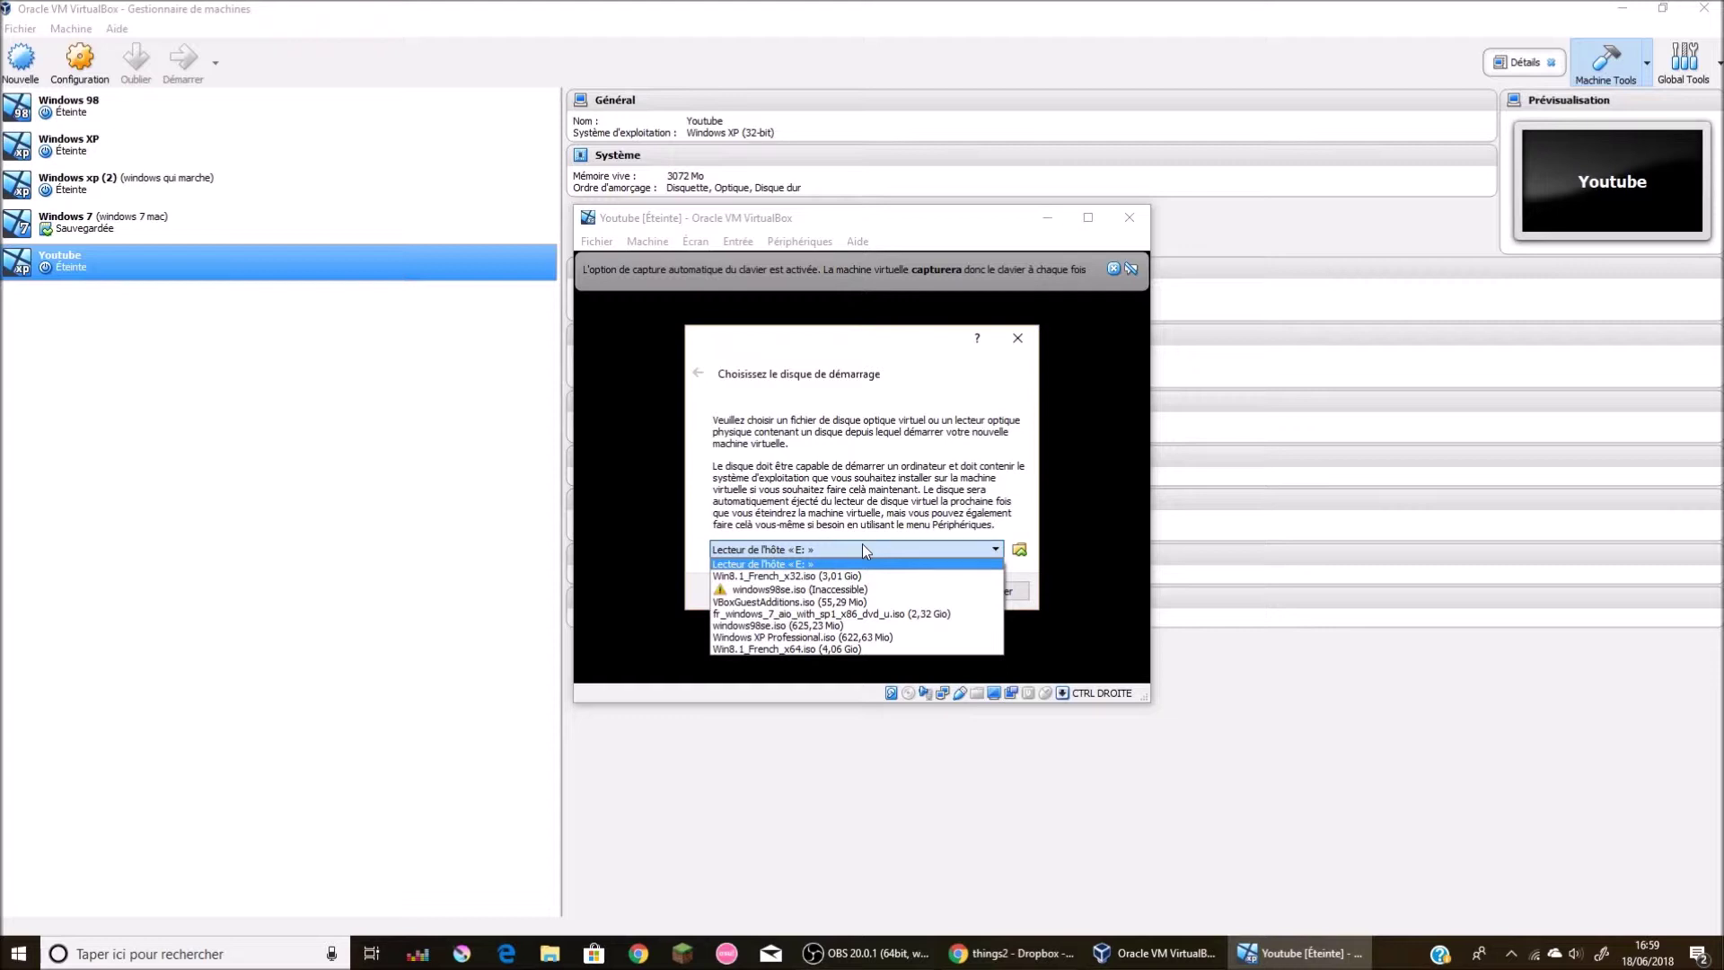
left_click(863, 545)
left_click(863, 545)
left_click(863, 548)
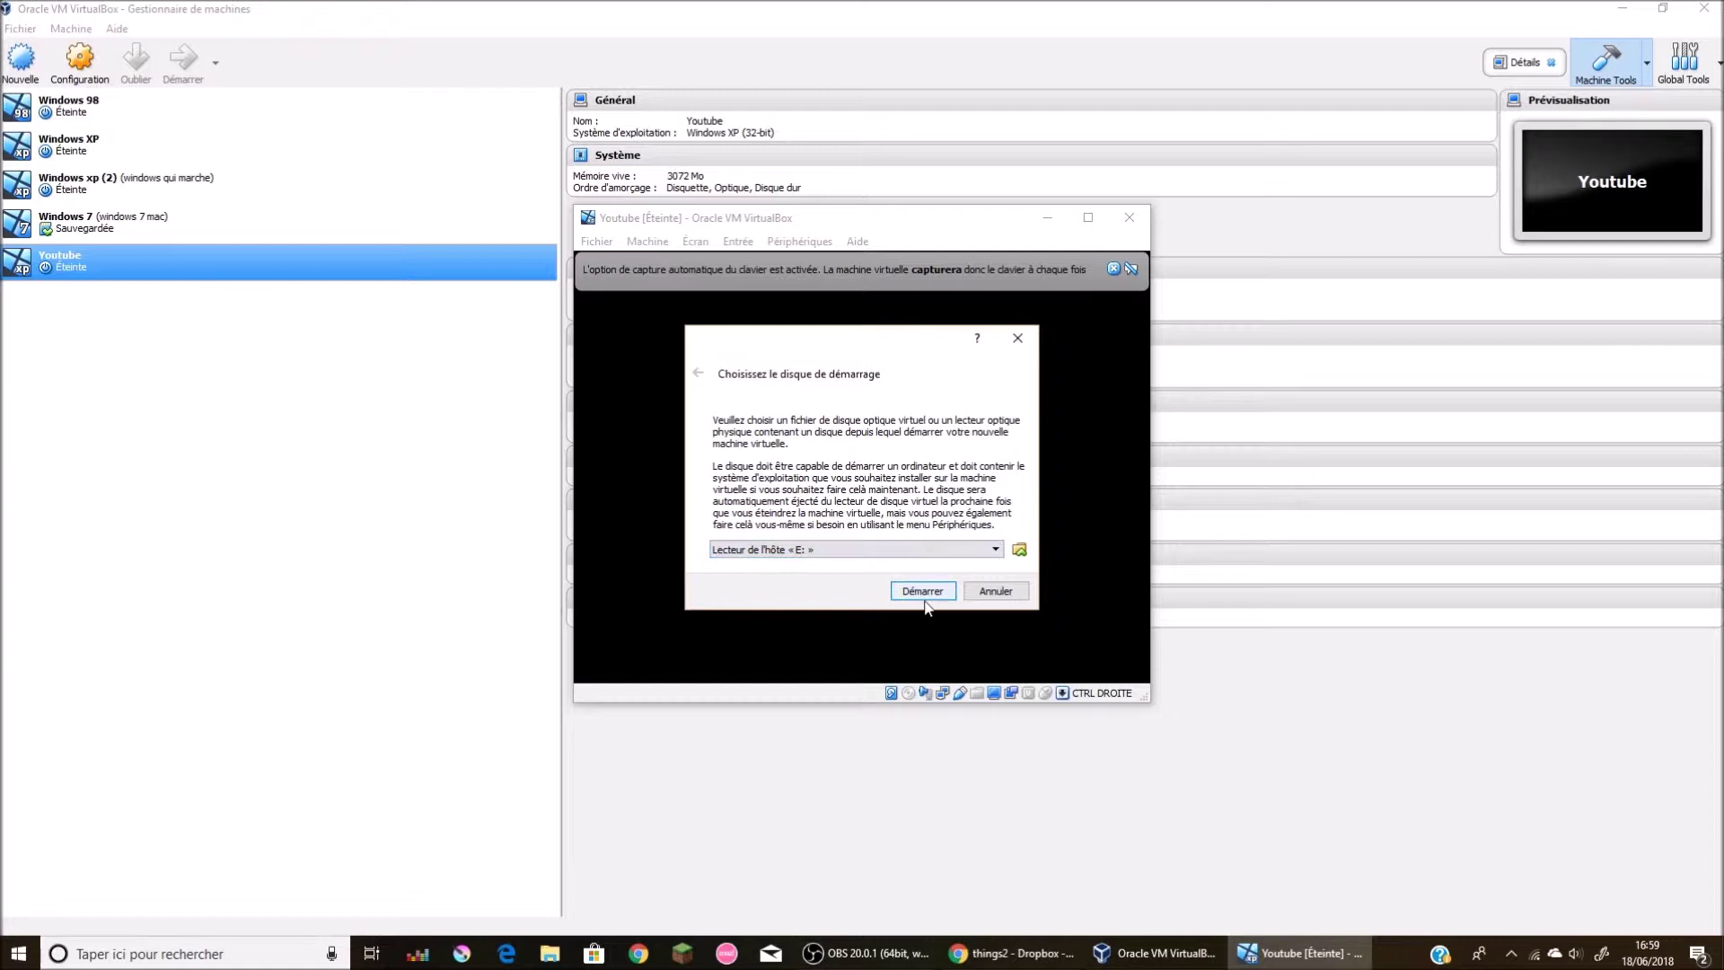
left_click(898, 589)
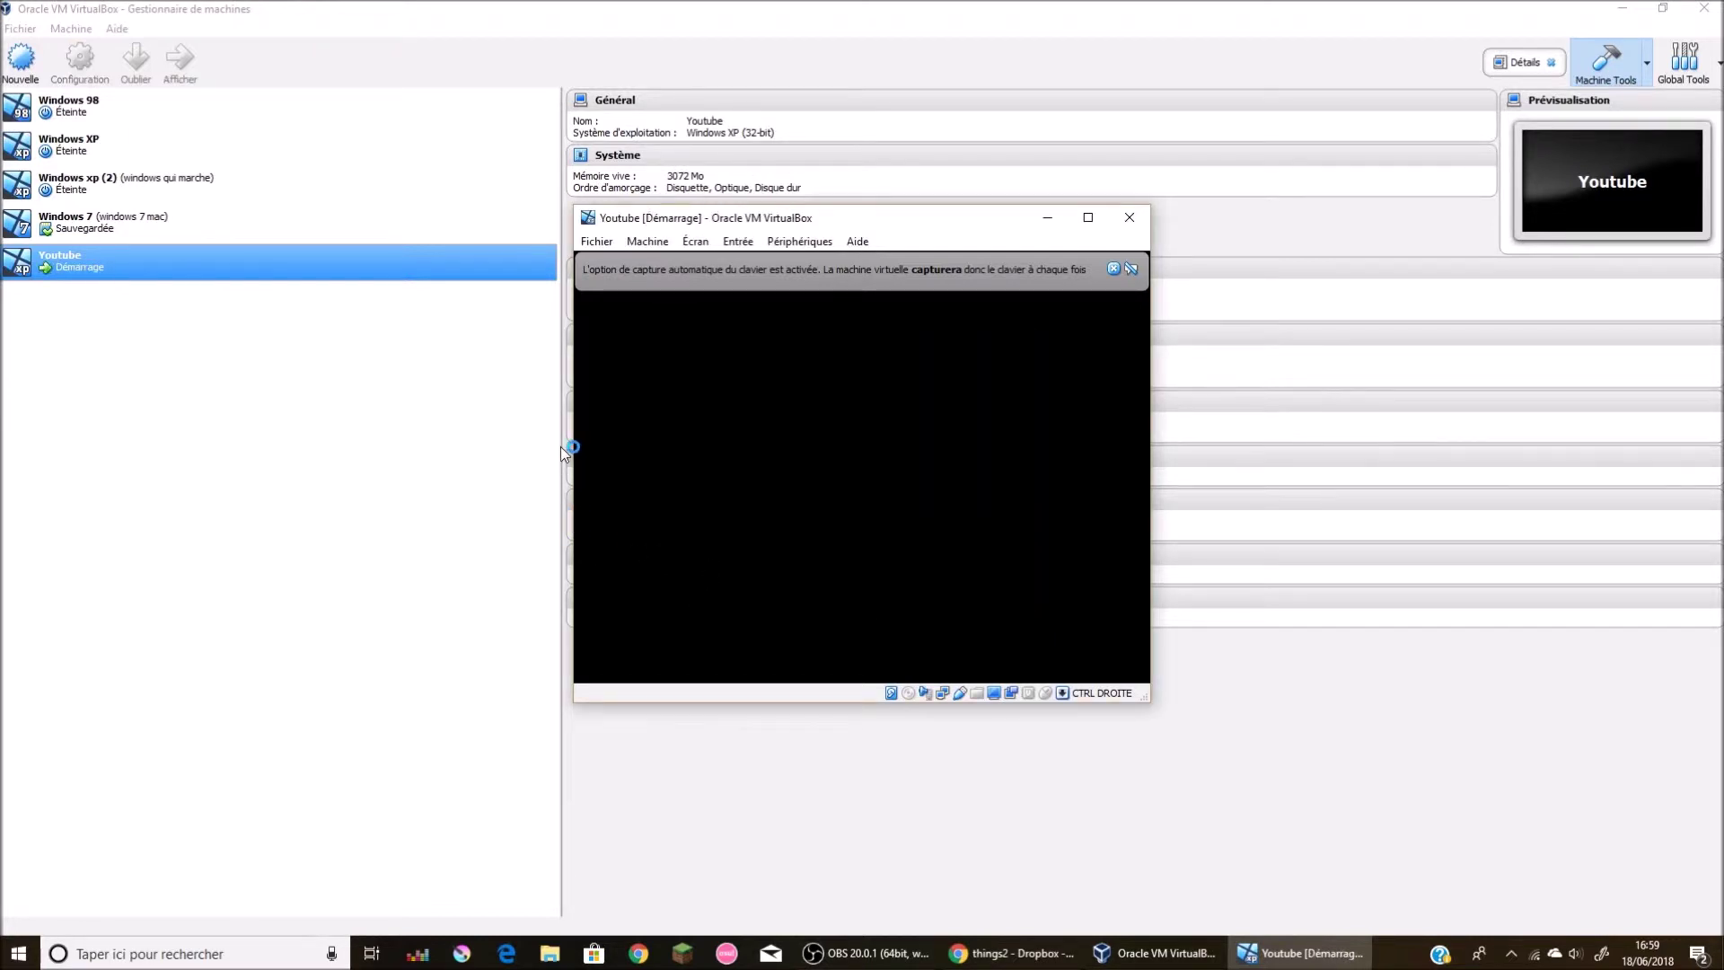
Step: Dismiss the keyboard capture message and power off the Youtube machine
left_click(1114, 269)
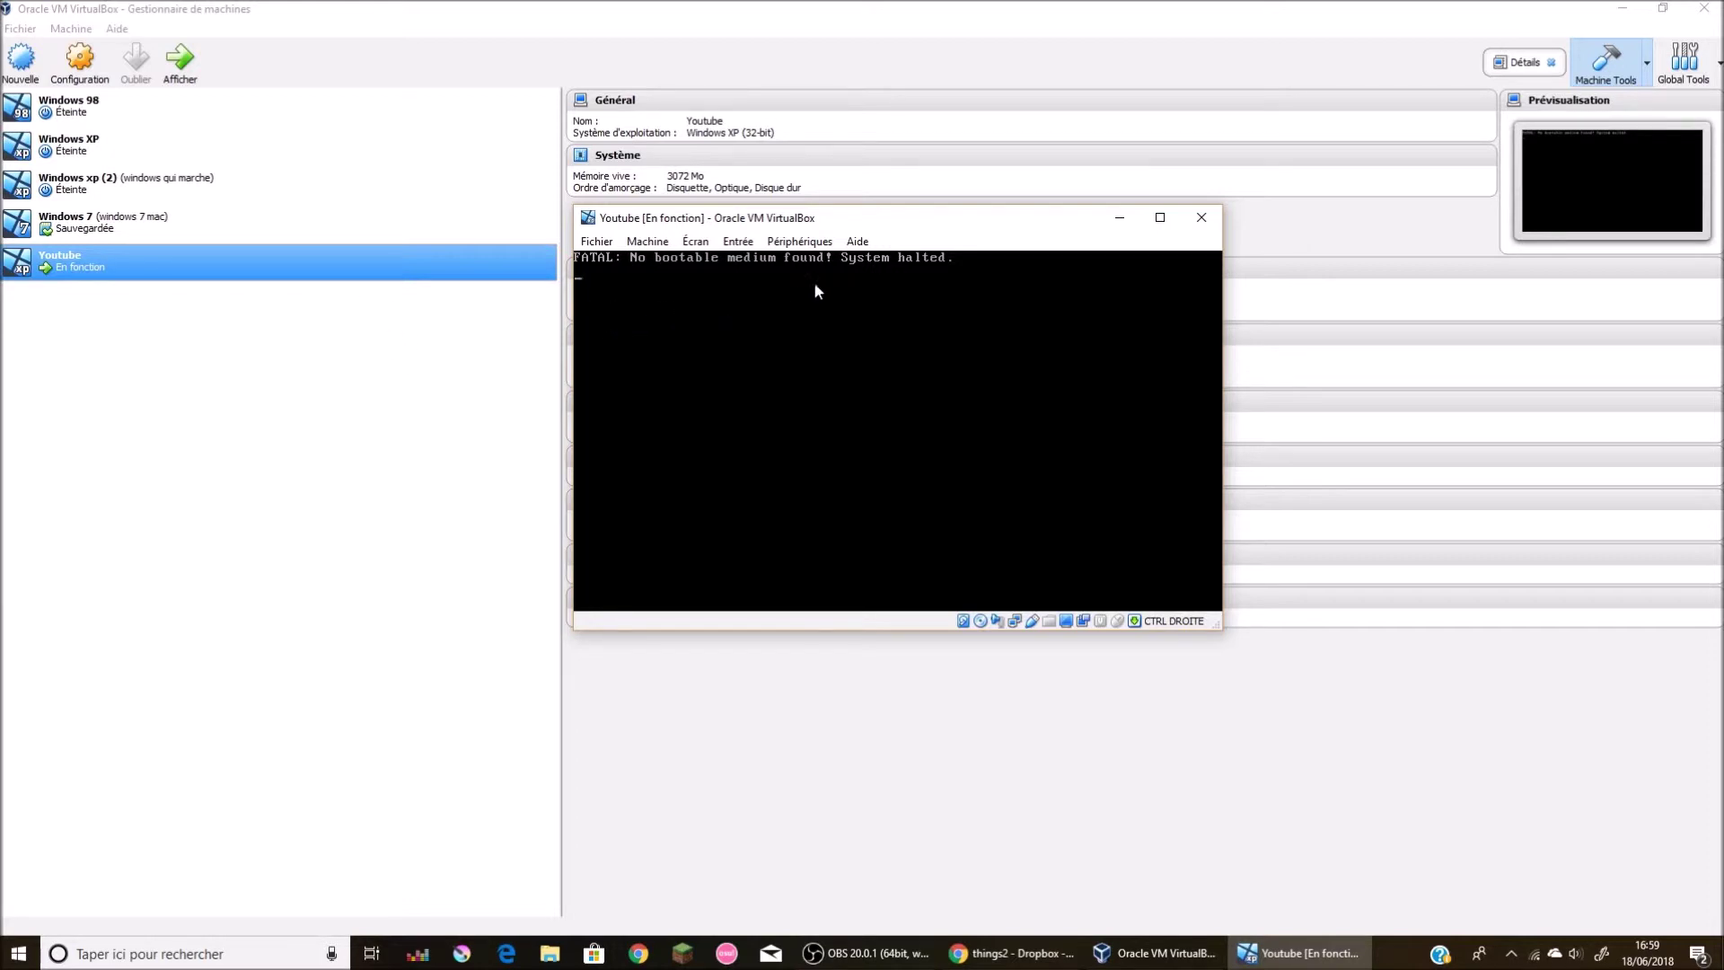
left_click(1202, 218)
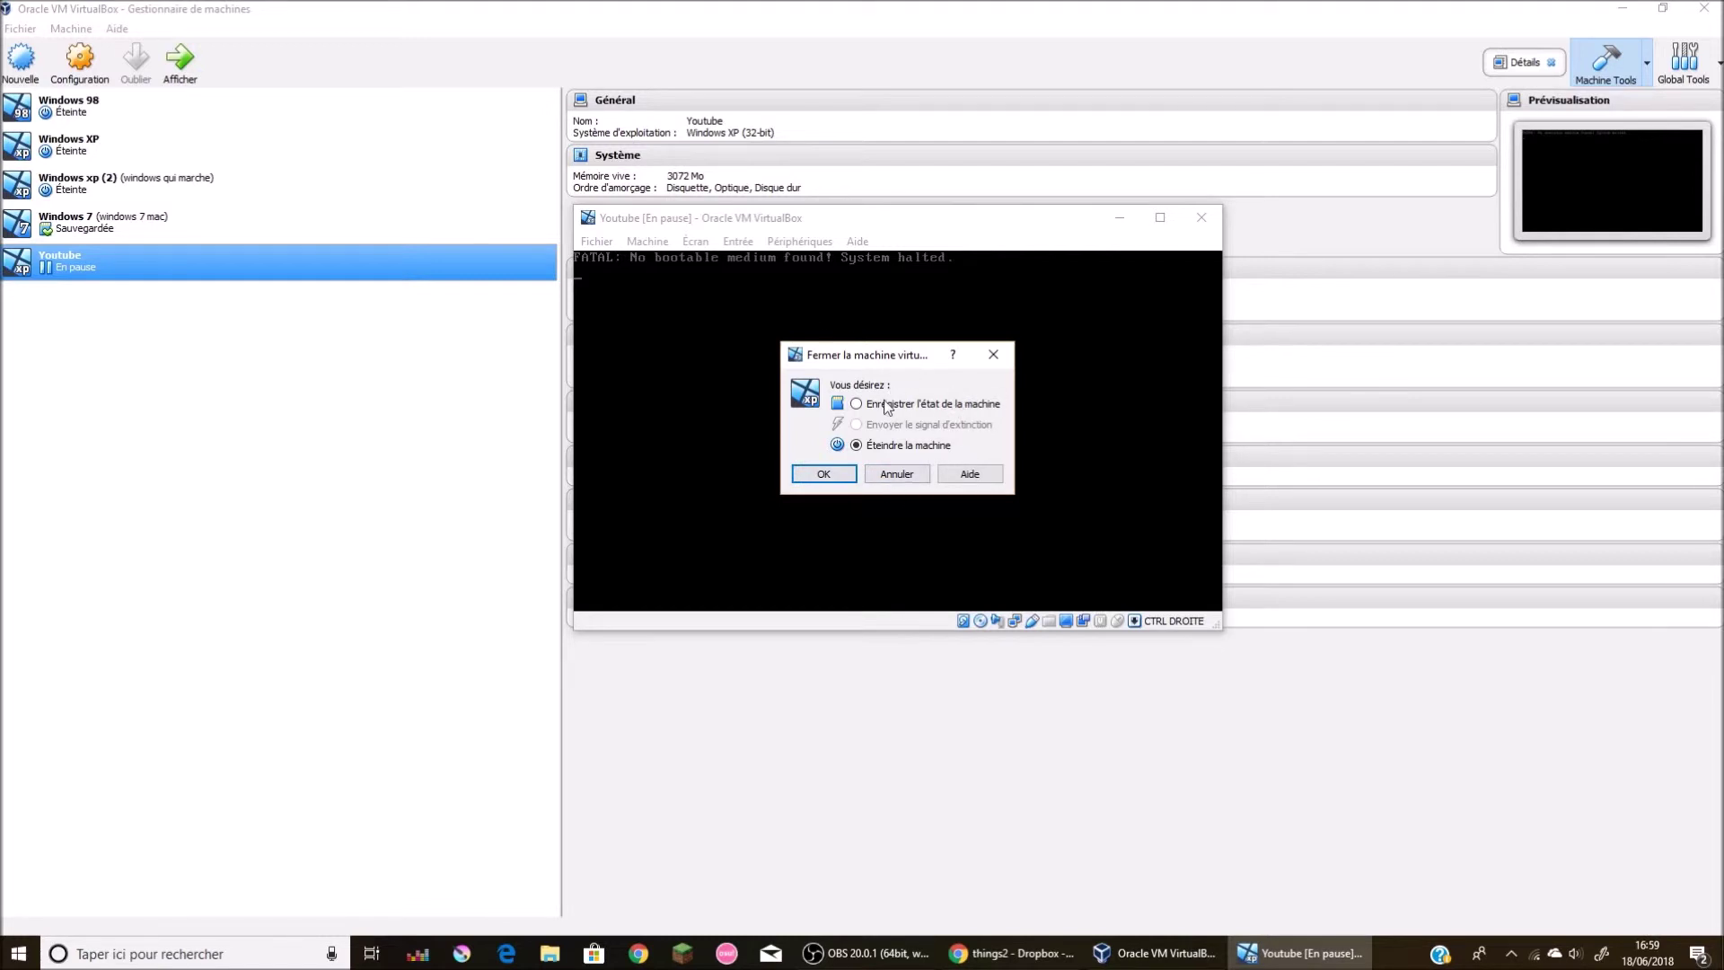
left_click(820, 465)
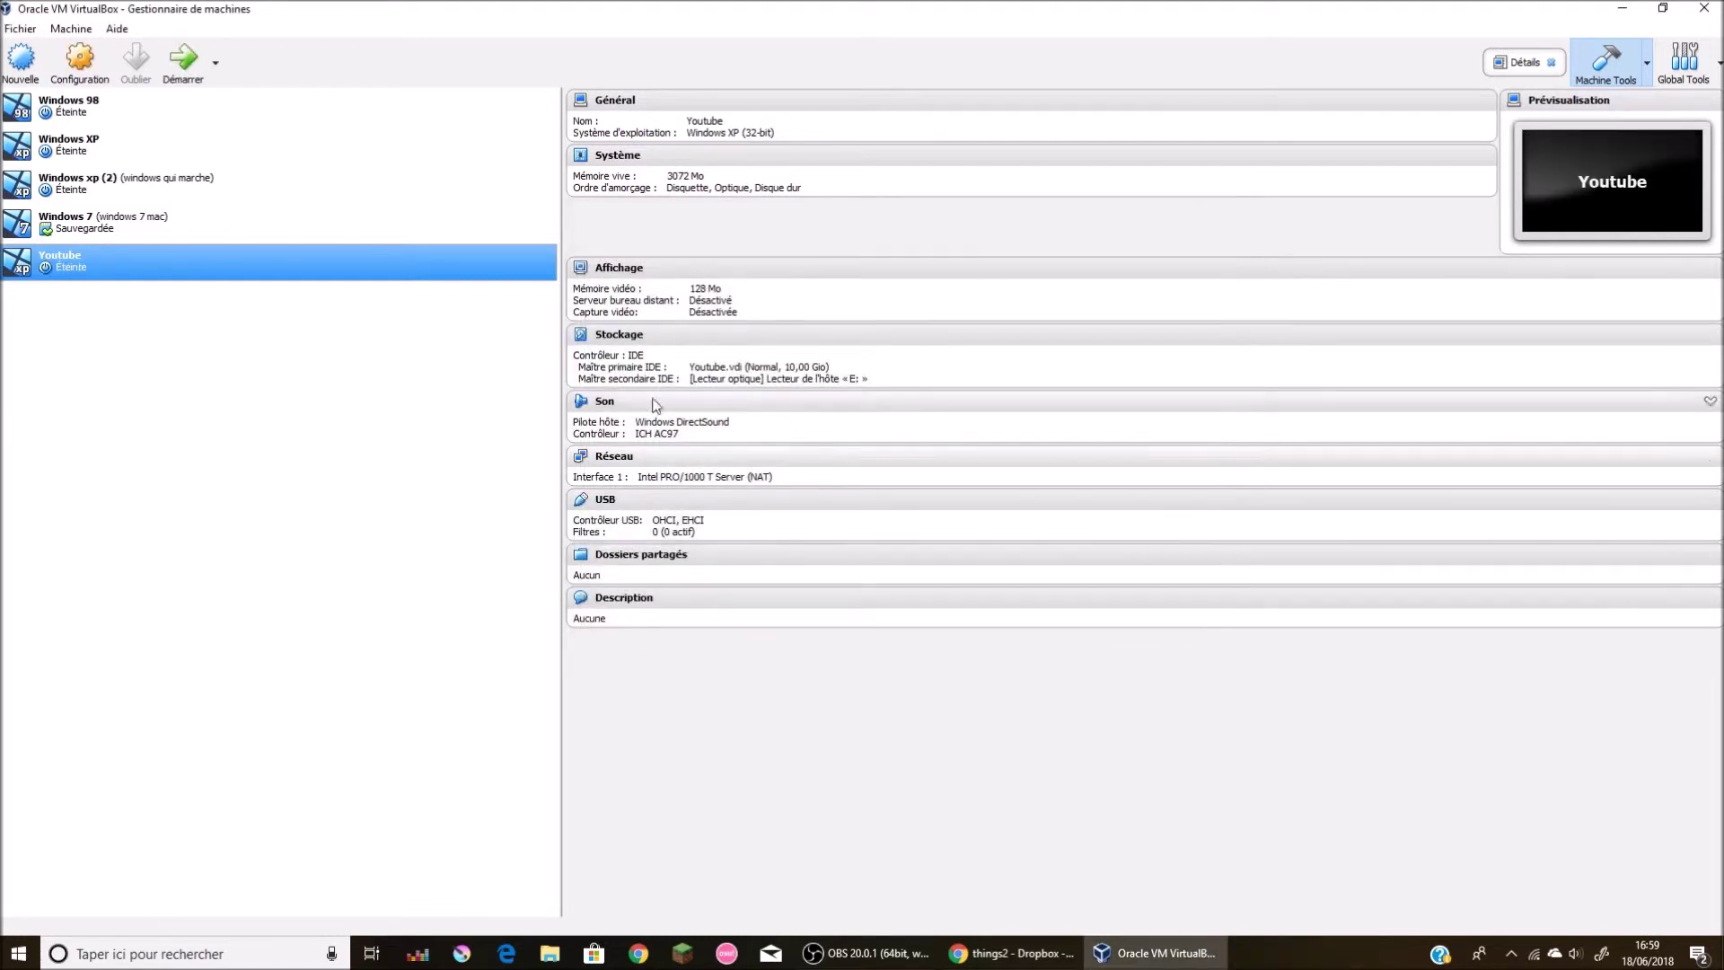
Step: Load Windows XP Professional.iso from the Windows XP Professional folder under Documents\ISOs into the Youtube machine's optical drive
left_click(72, 70)
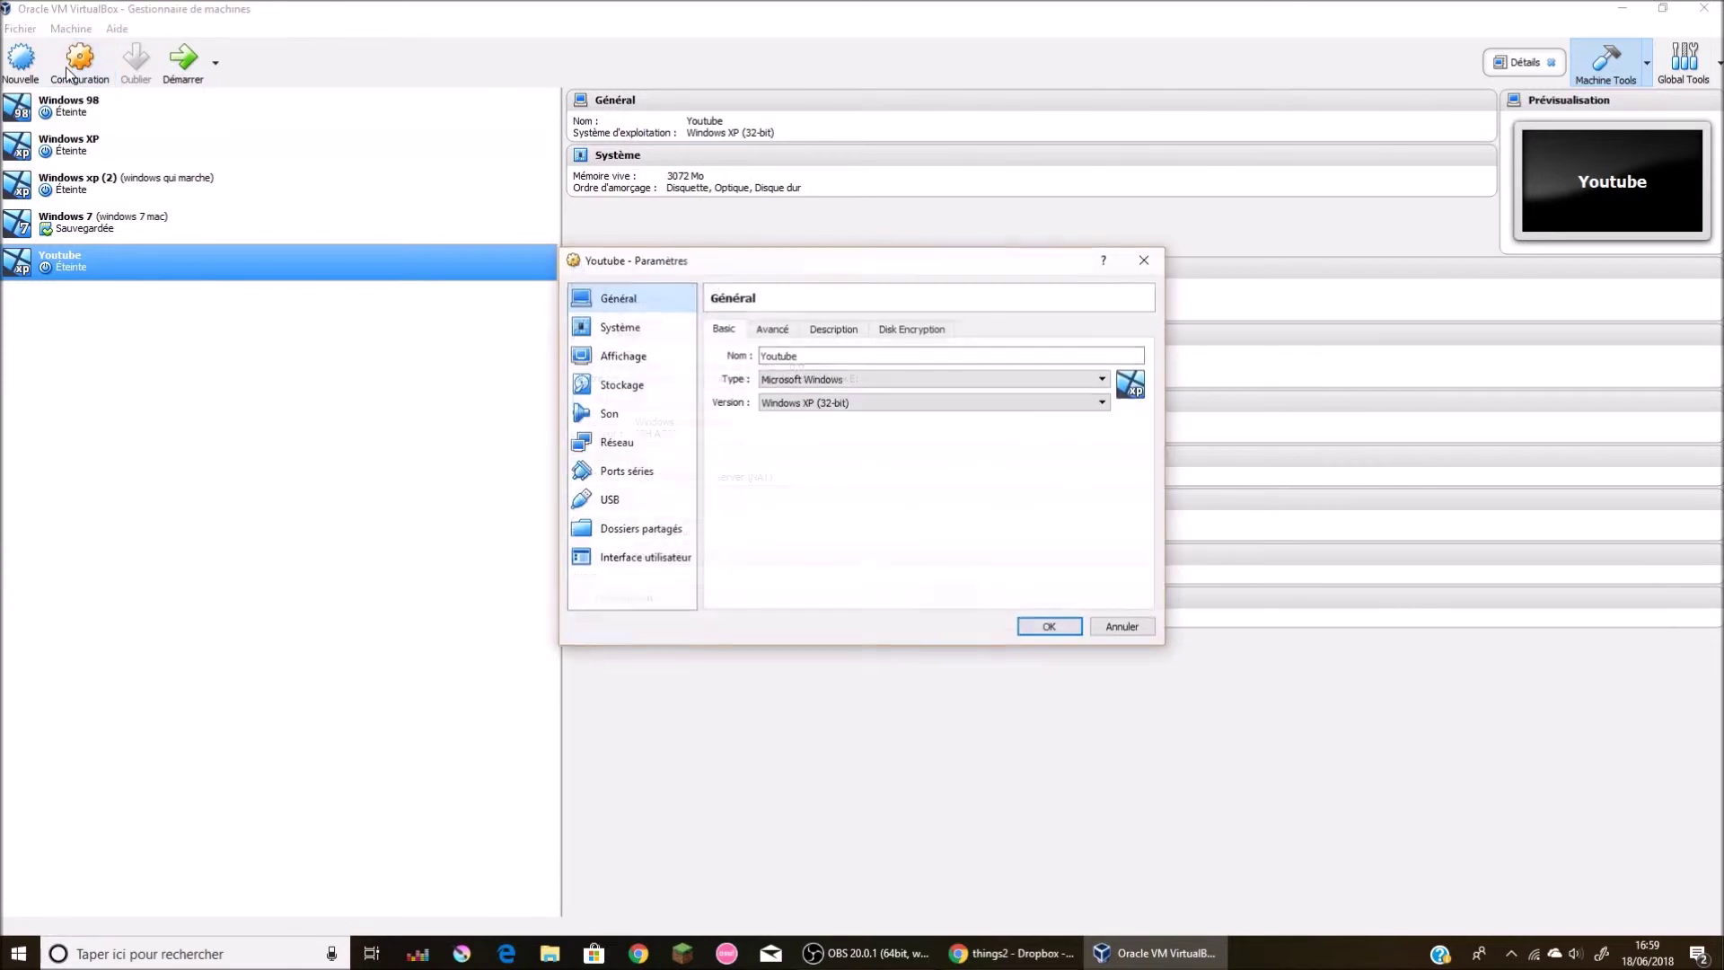
left_click(675, 384)
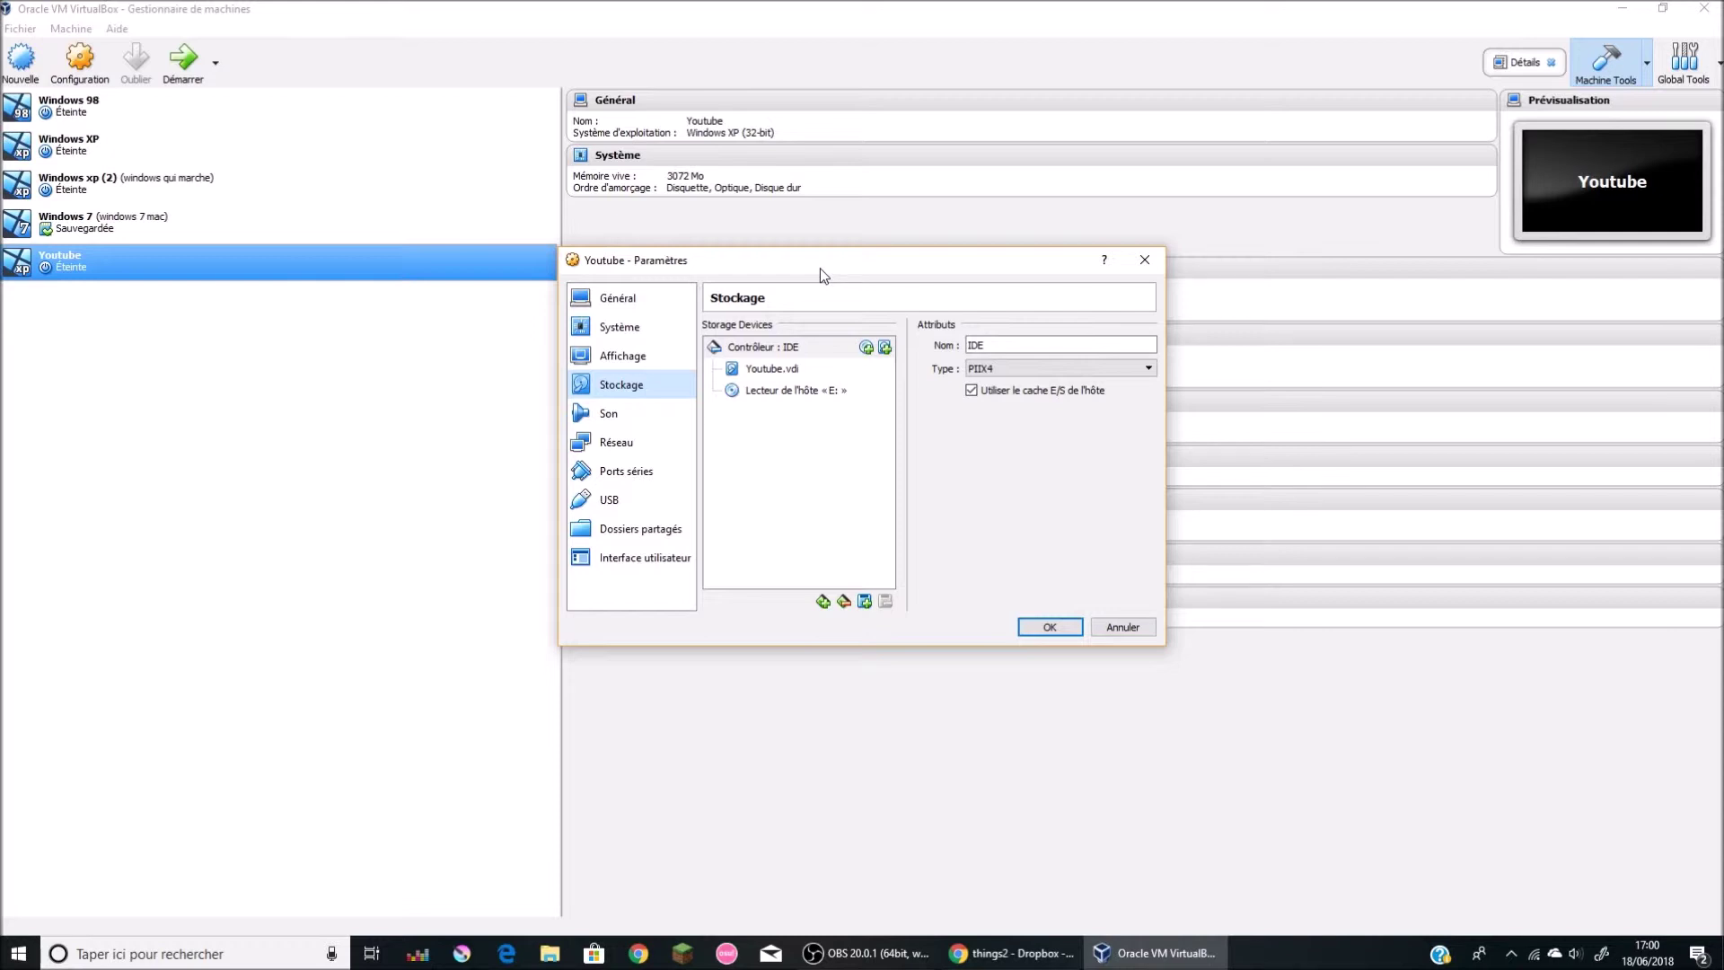
left_click(790, 392)
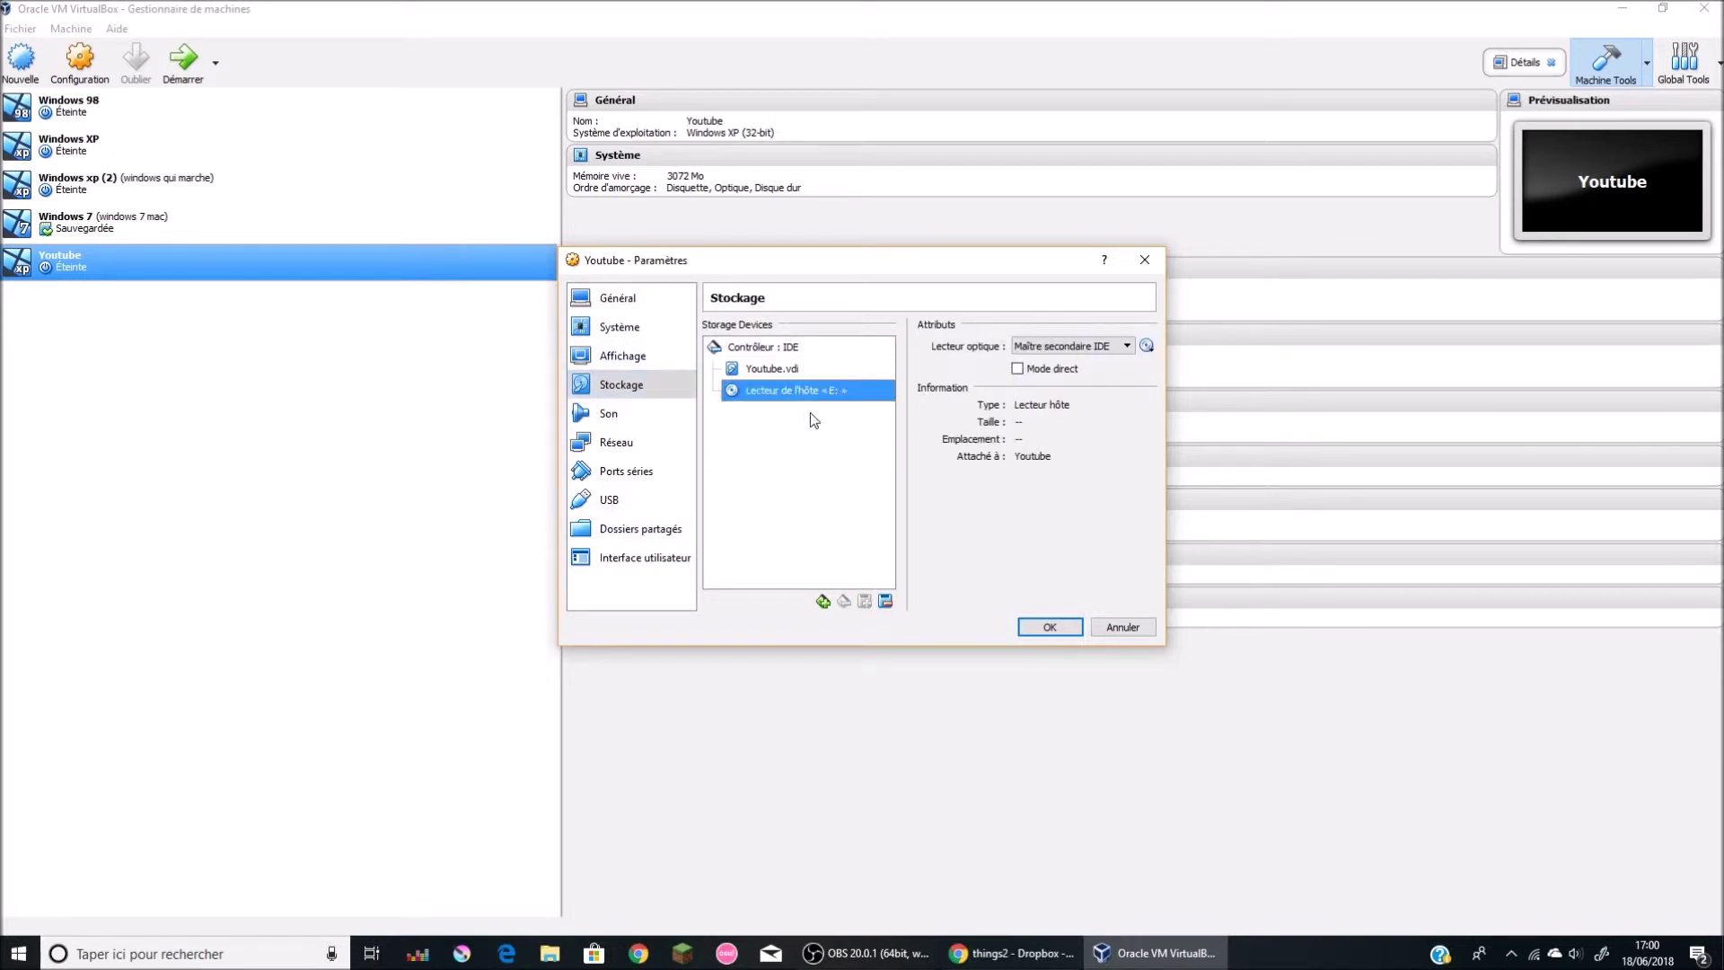
left_click(1147, 346)
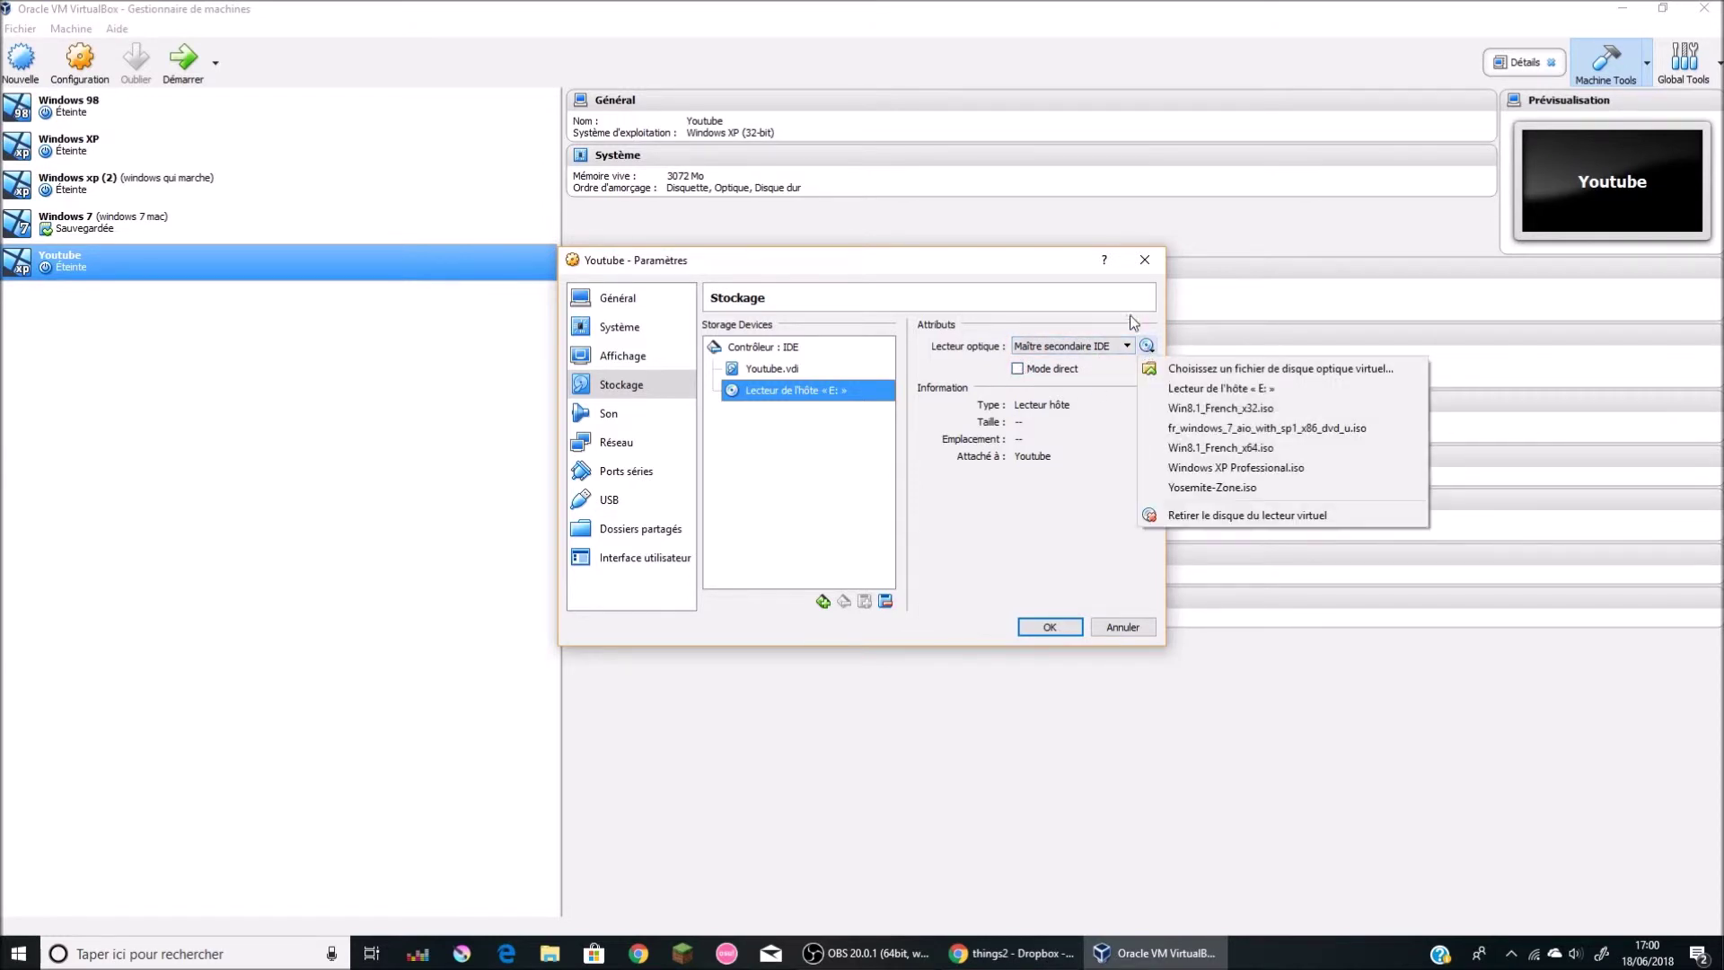
left_click(1156, 363)
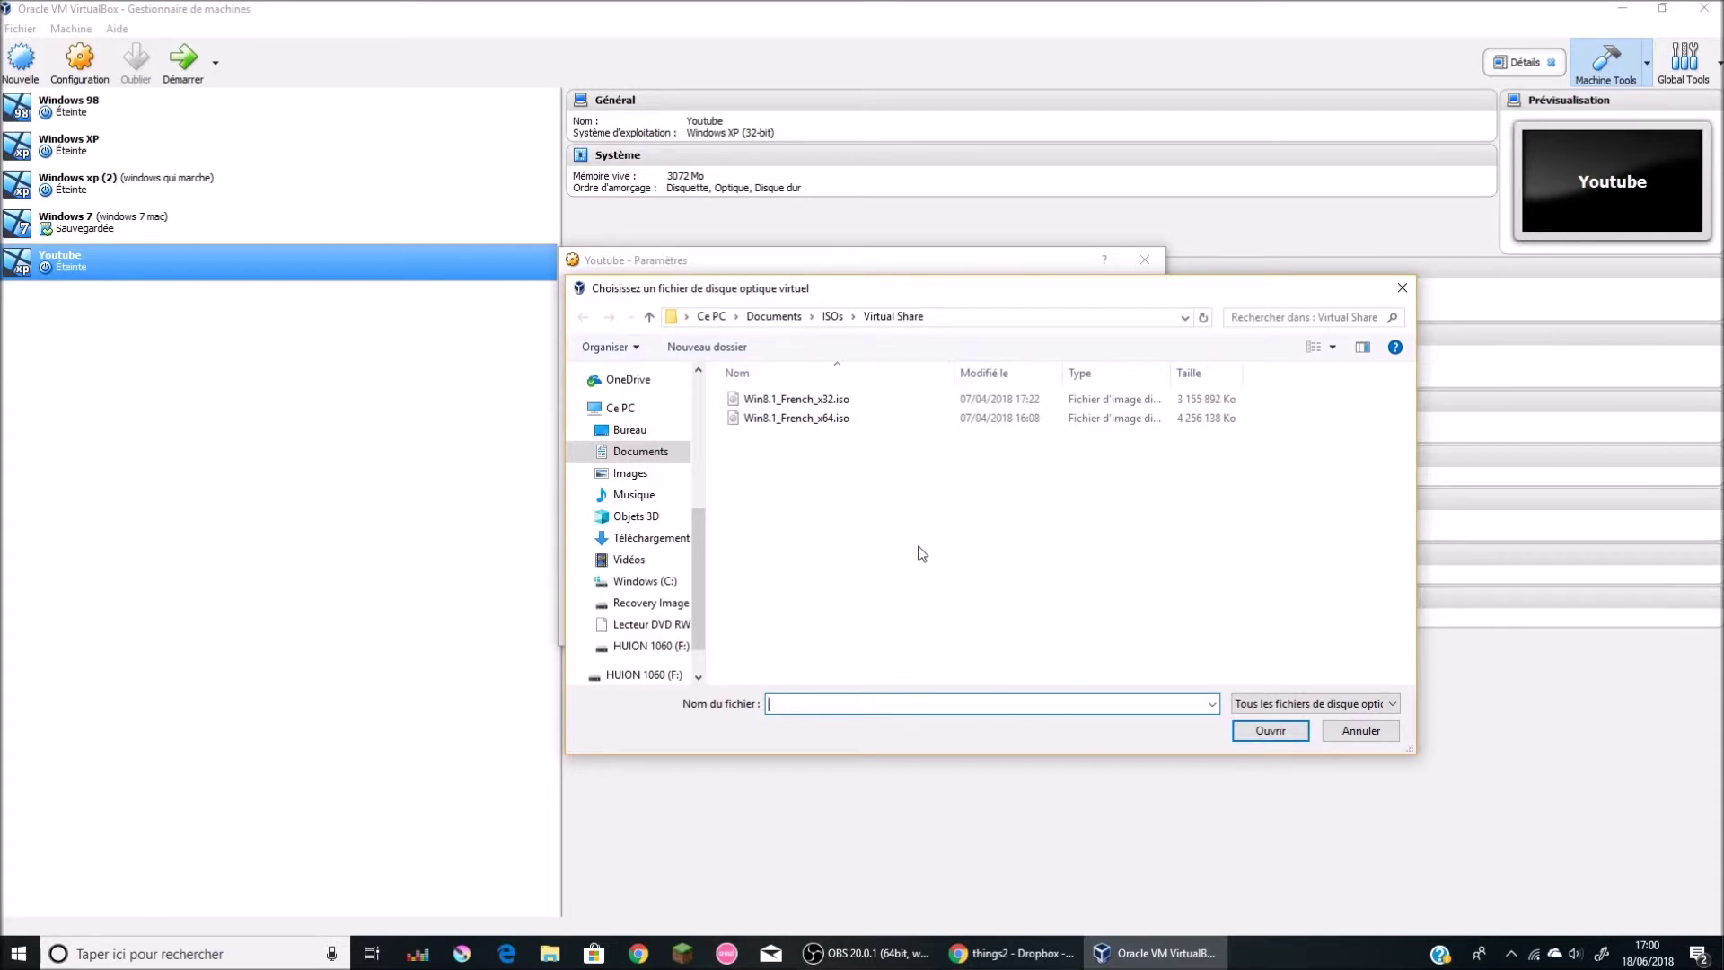
left_click(831, 316)
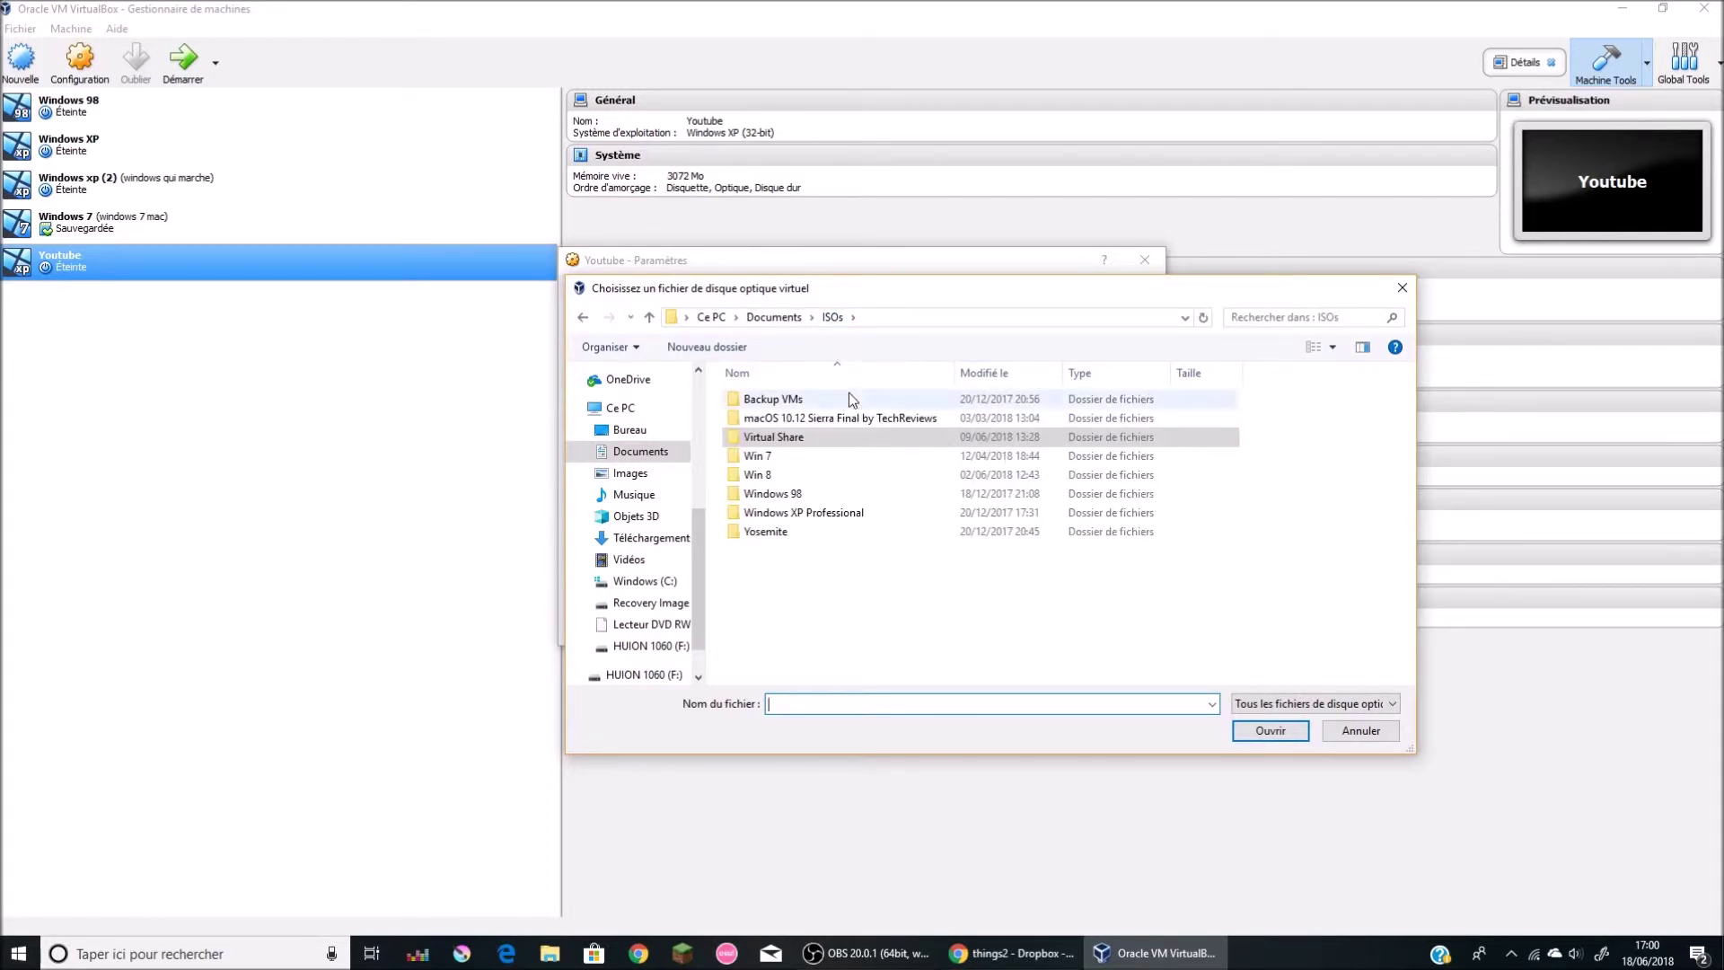
left_click(855, 581)
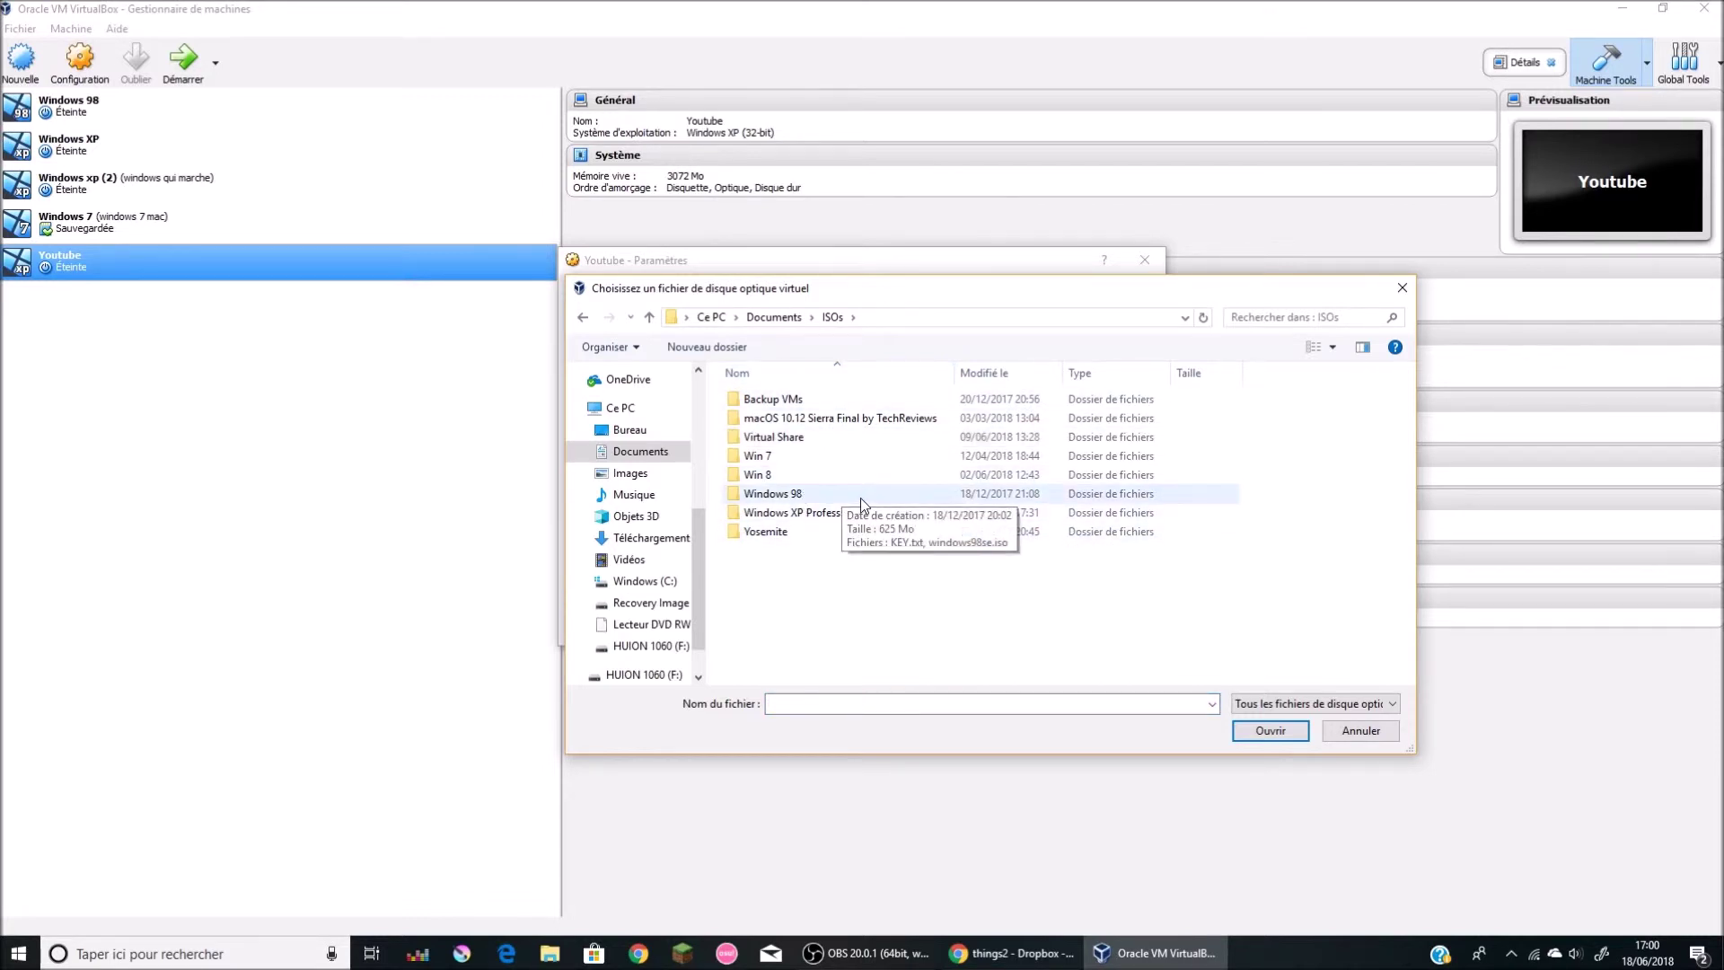
left_click(903, 516)
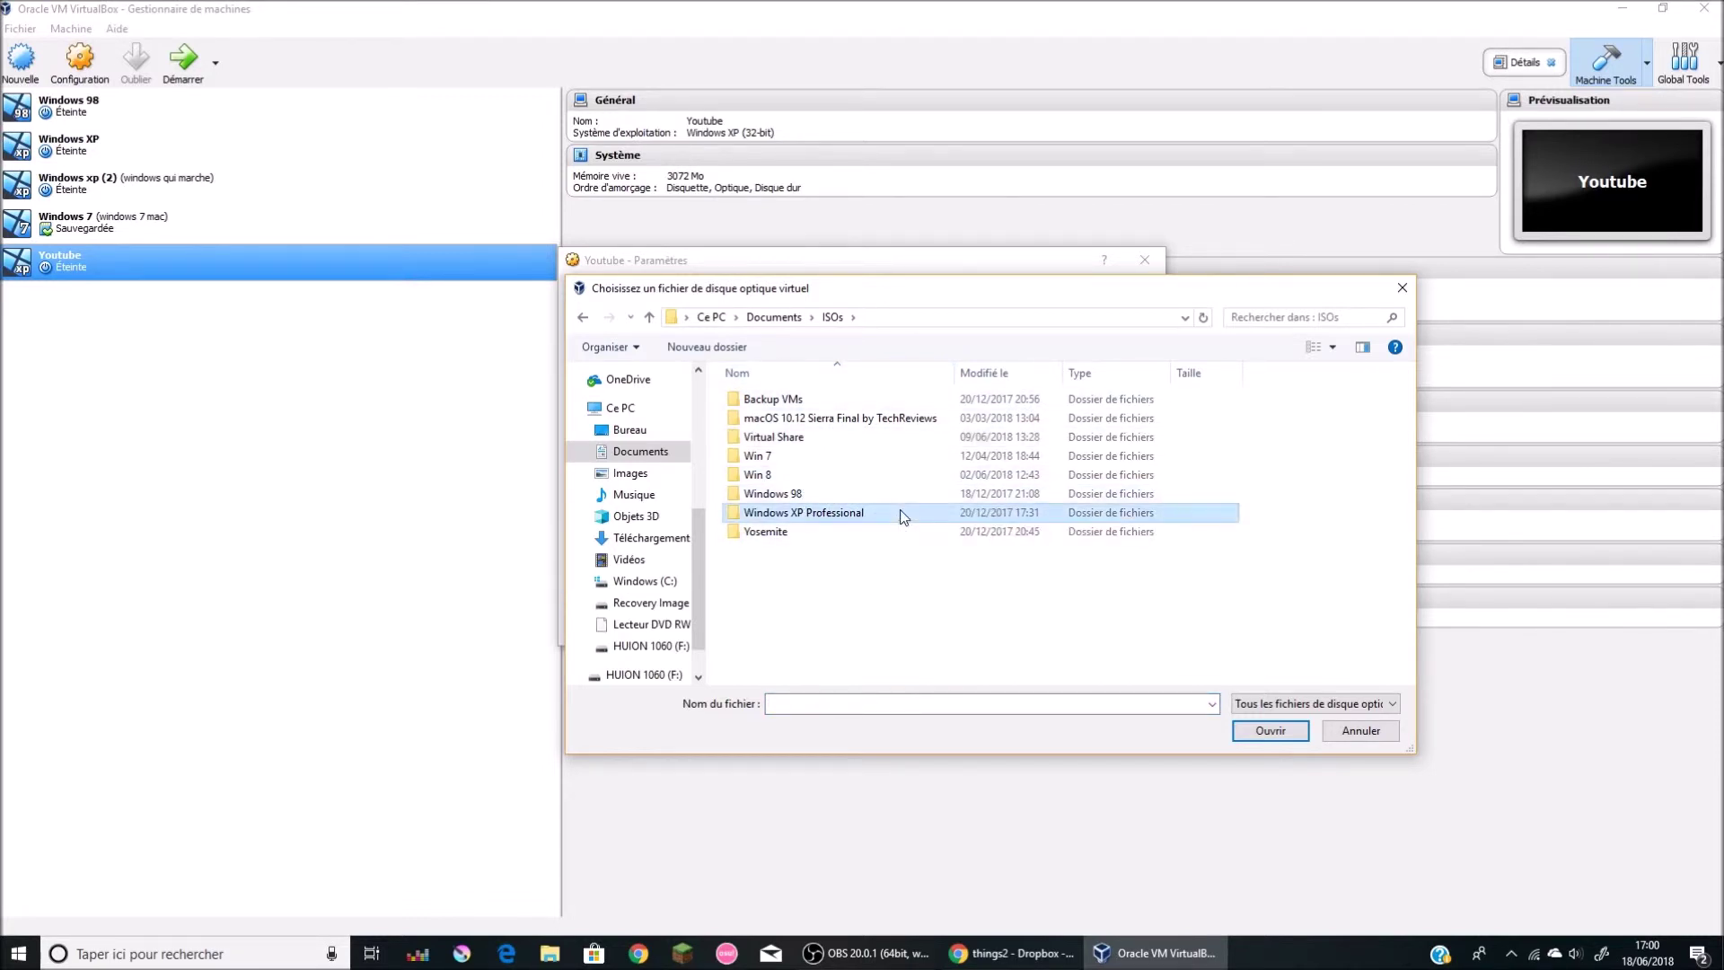
double_click(903, 516)
left_click(840, 401)
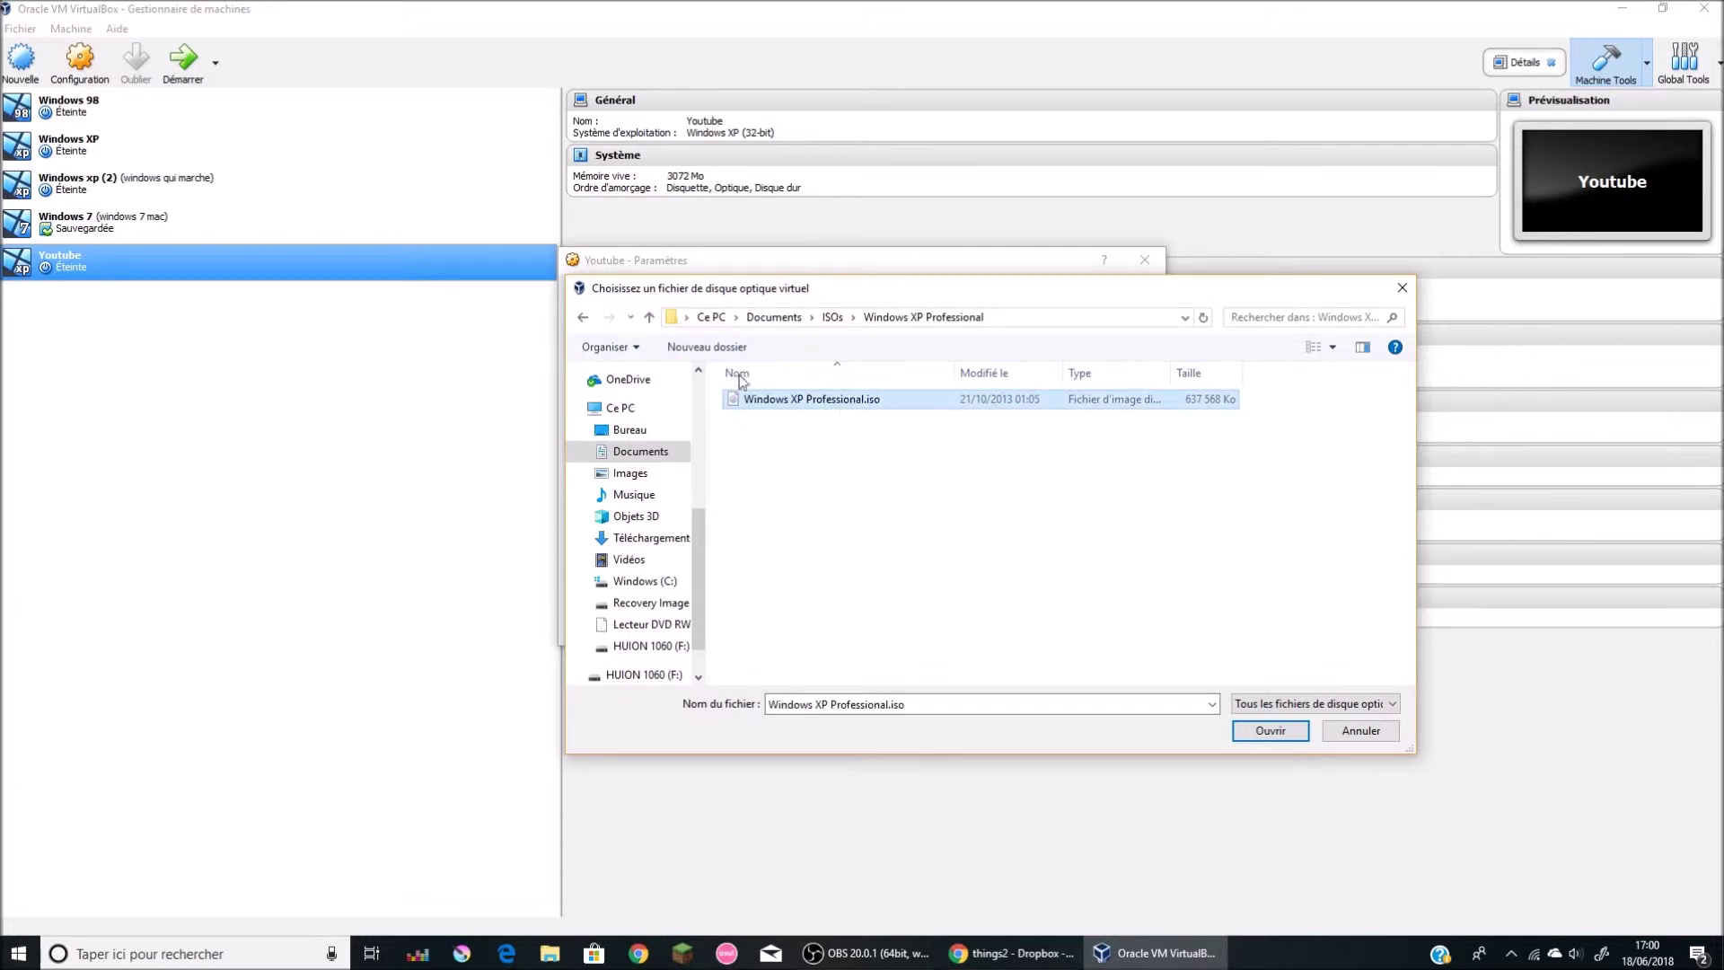
left_click(1268, 730)
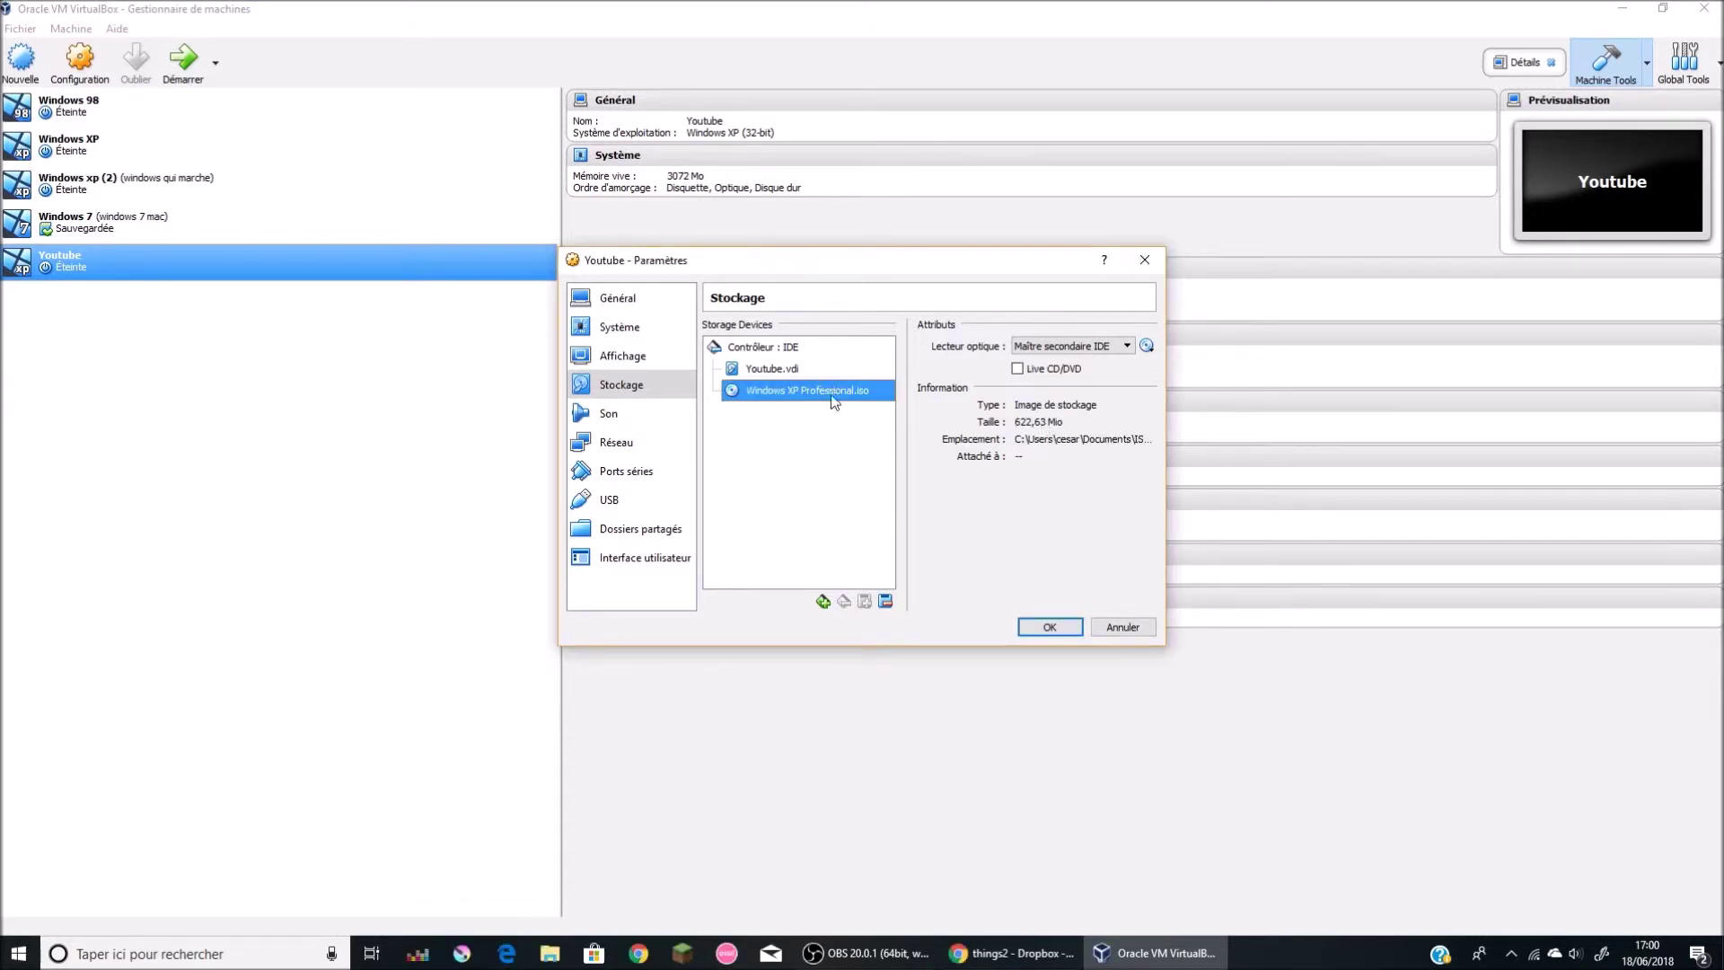
left_click(1049, 626)
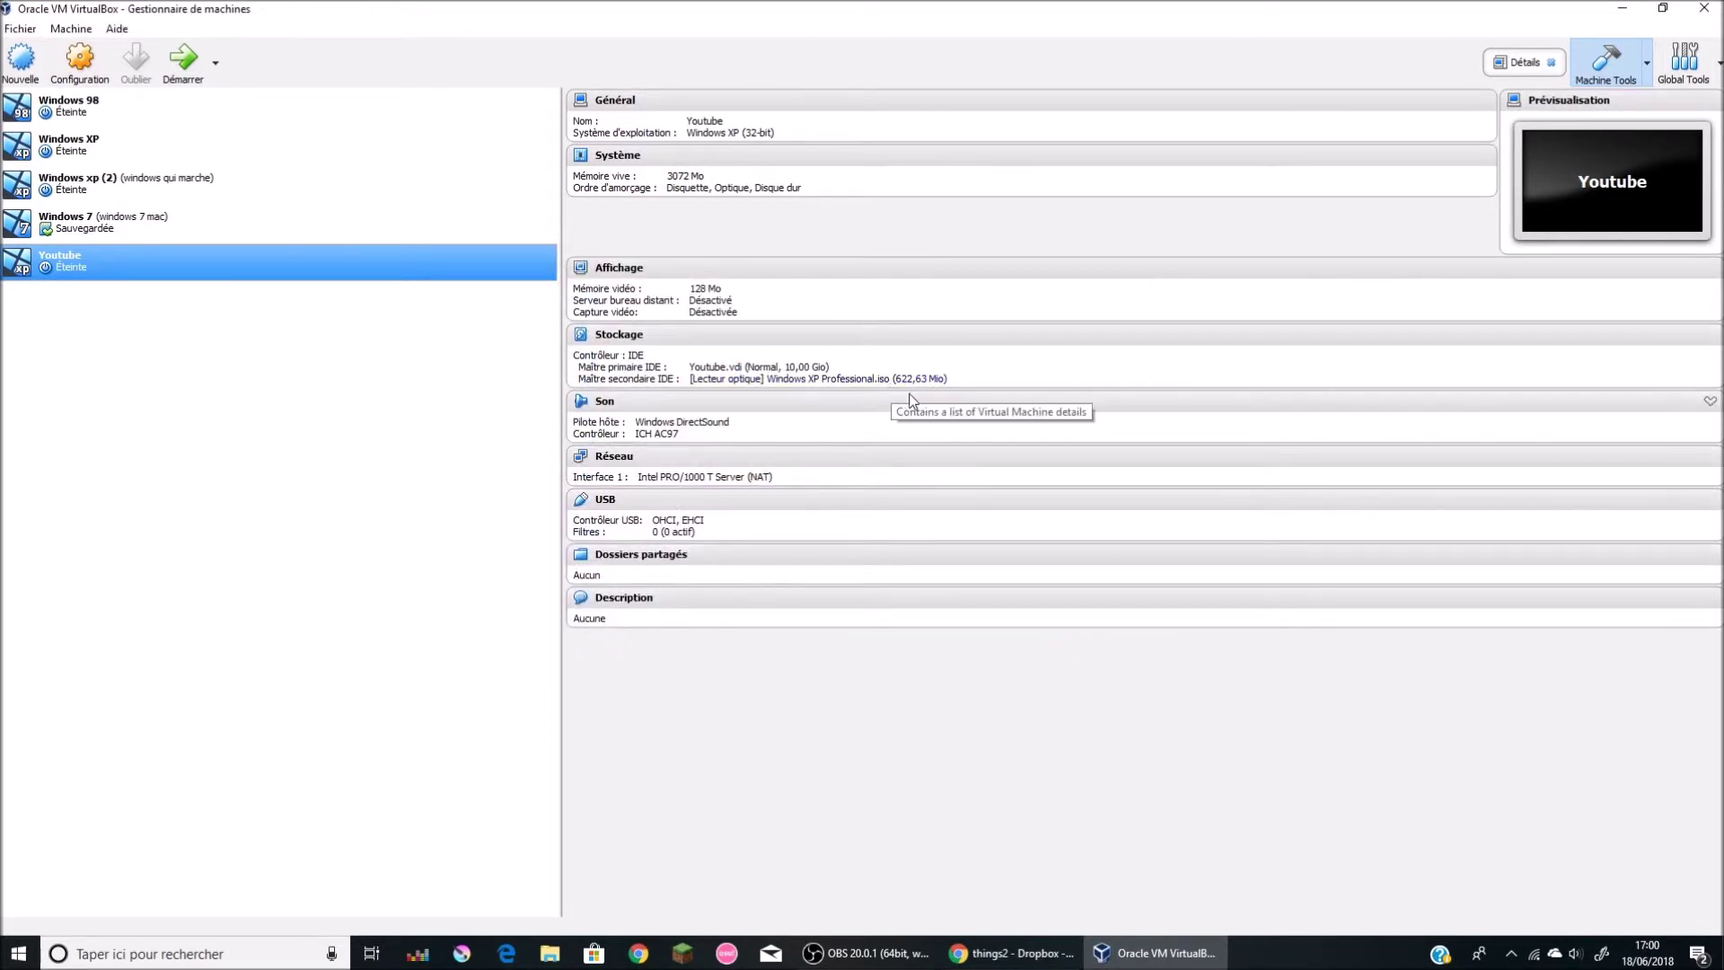
Step: Start the Youtube machine from the Windows XP disc and maximize its window
mouse_move(931, 390)
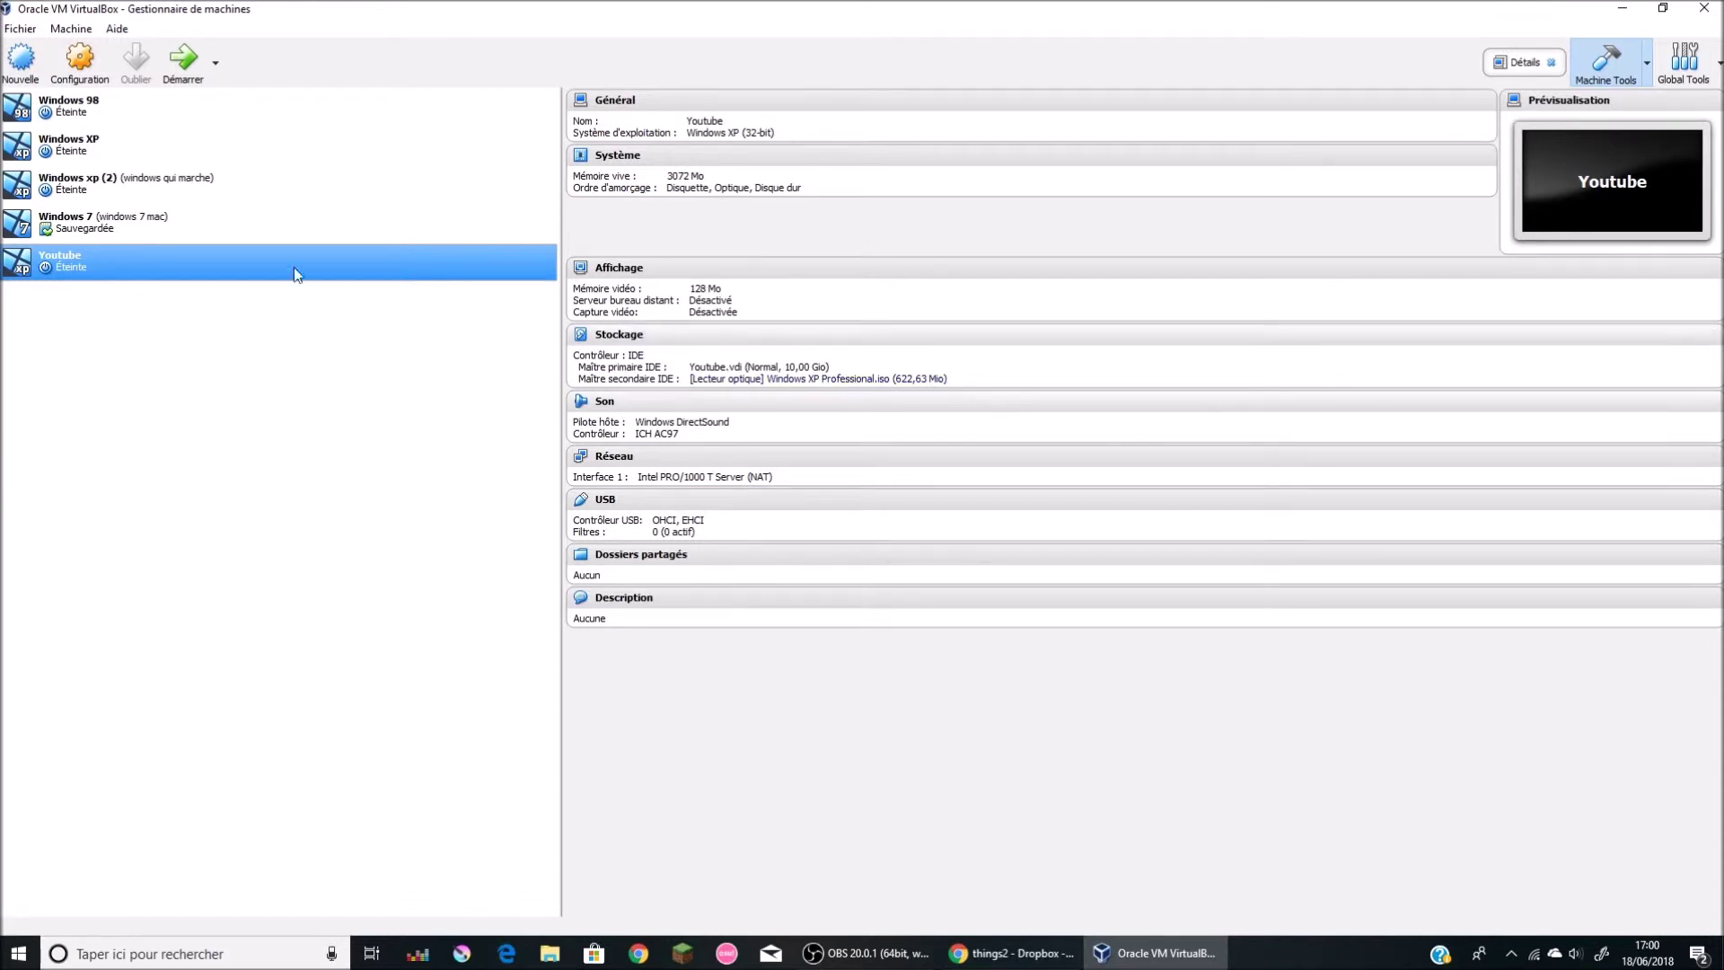
left_click(189, 77)
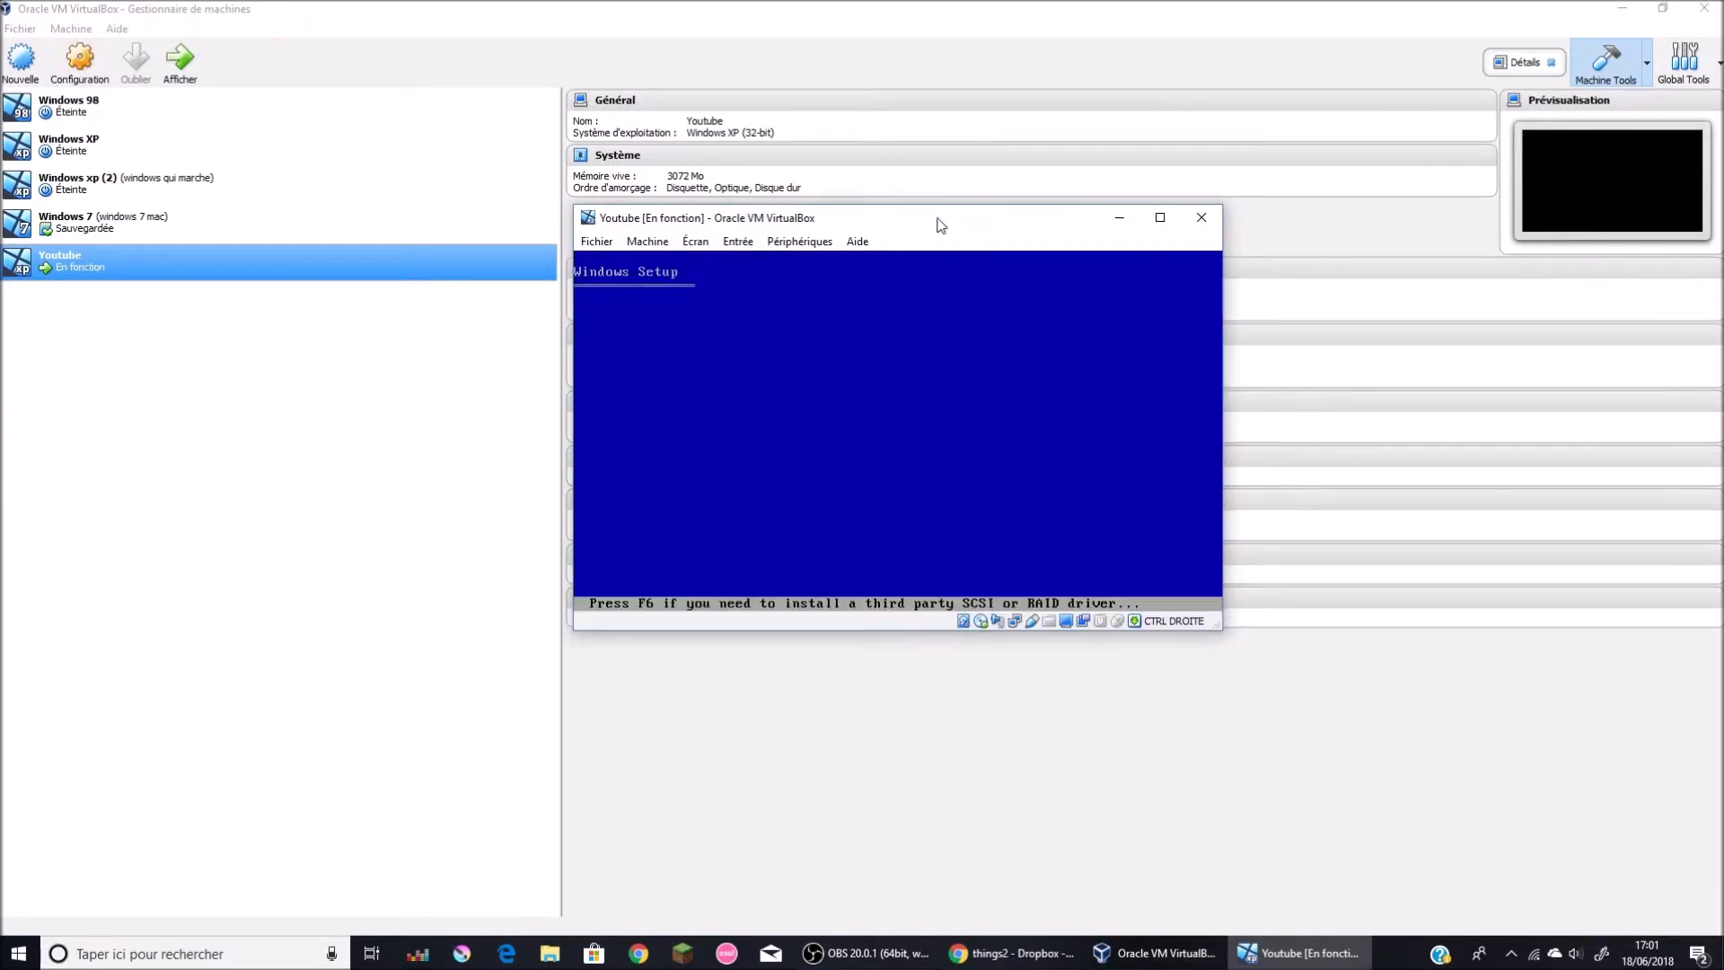
left_click_drag(898, 232, 794, 223)
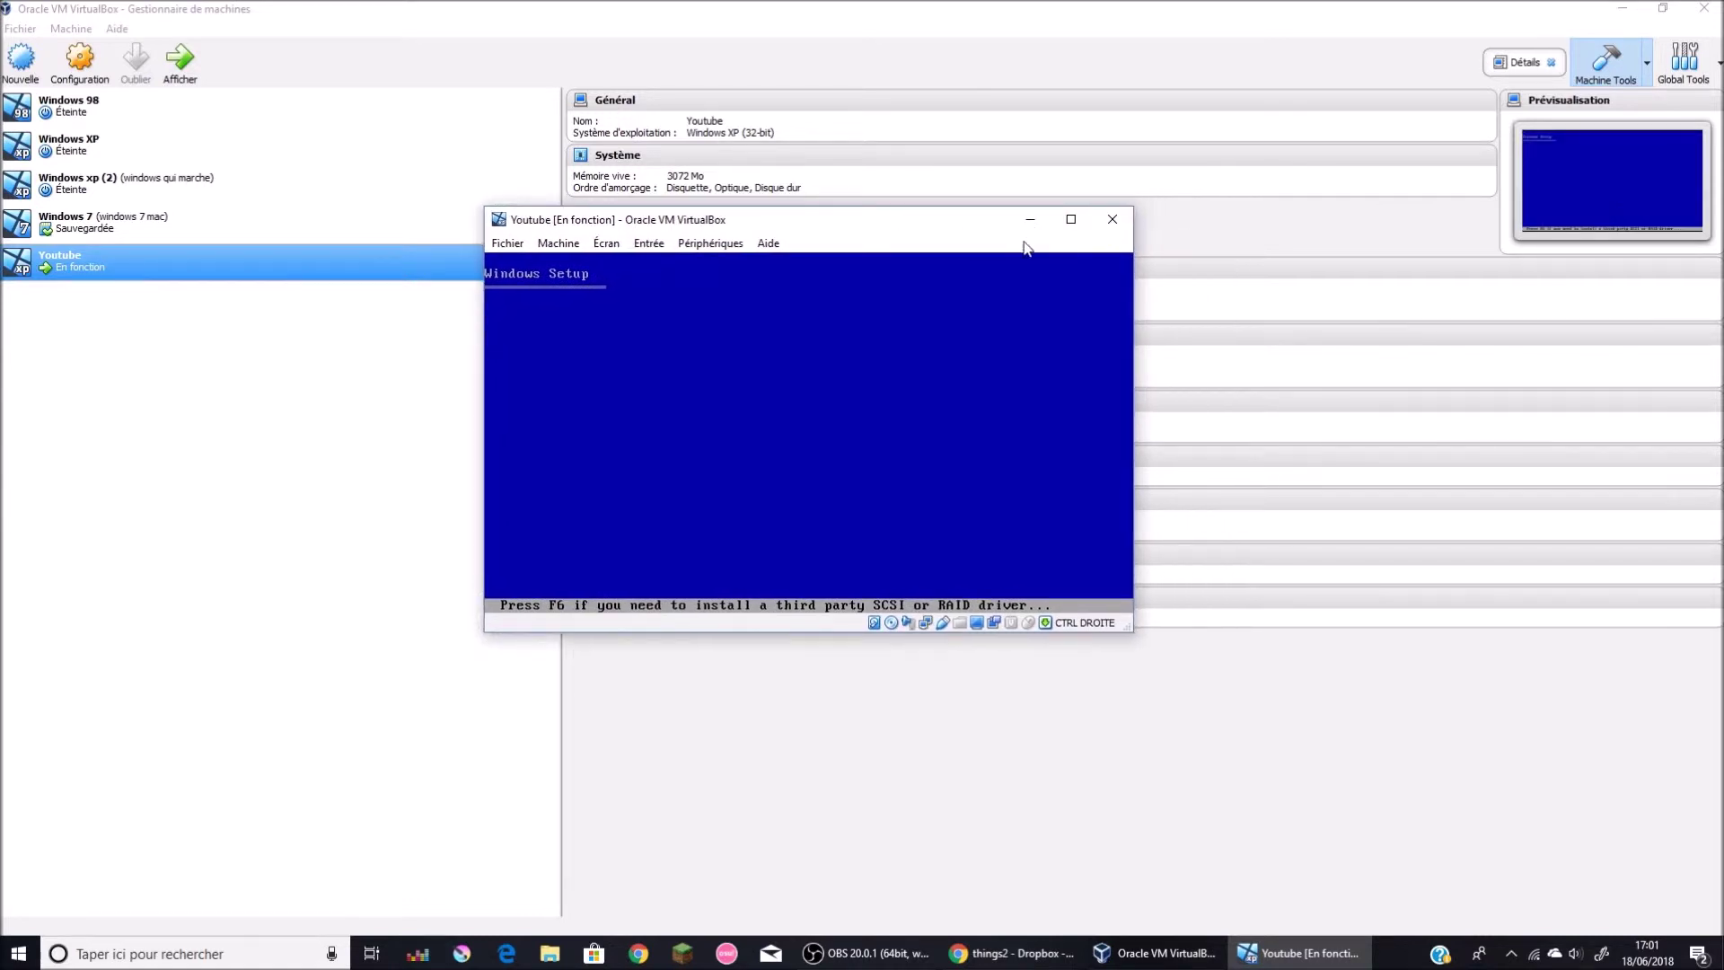
left_click(1072, 219)
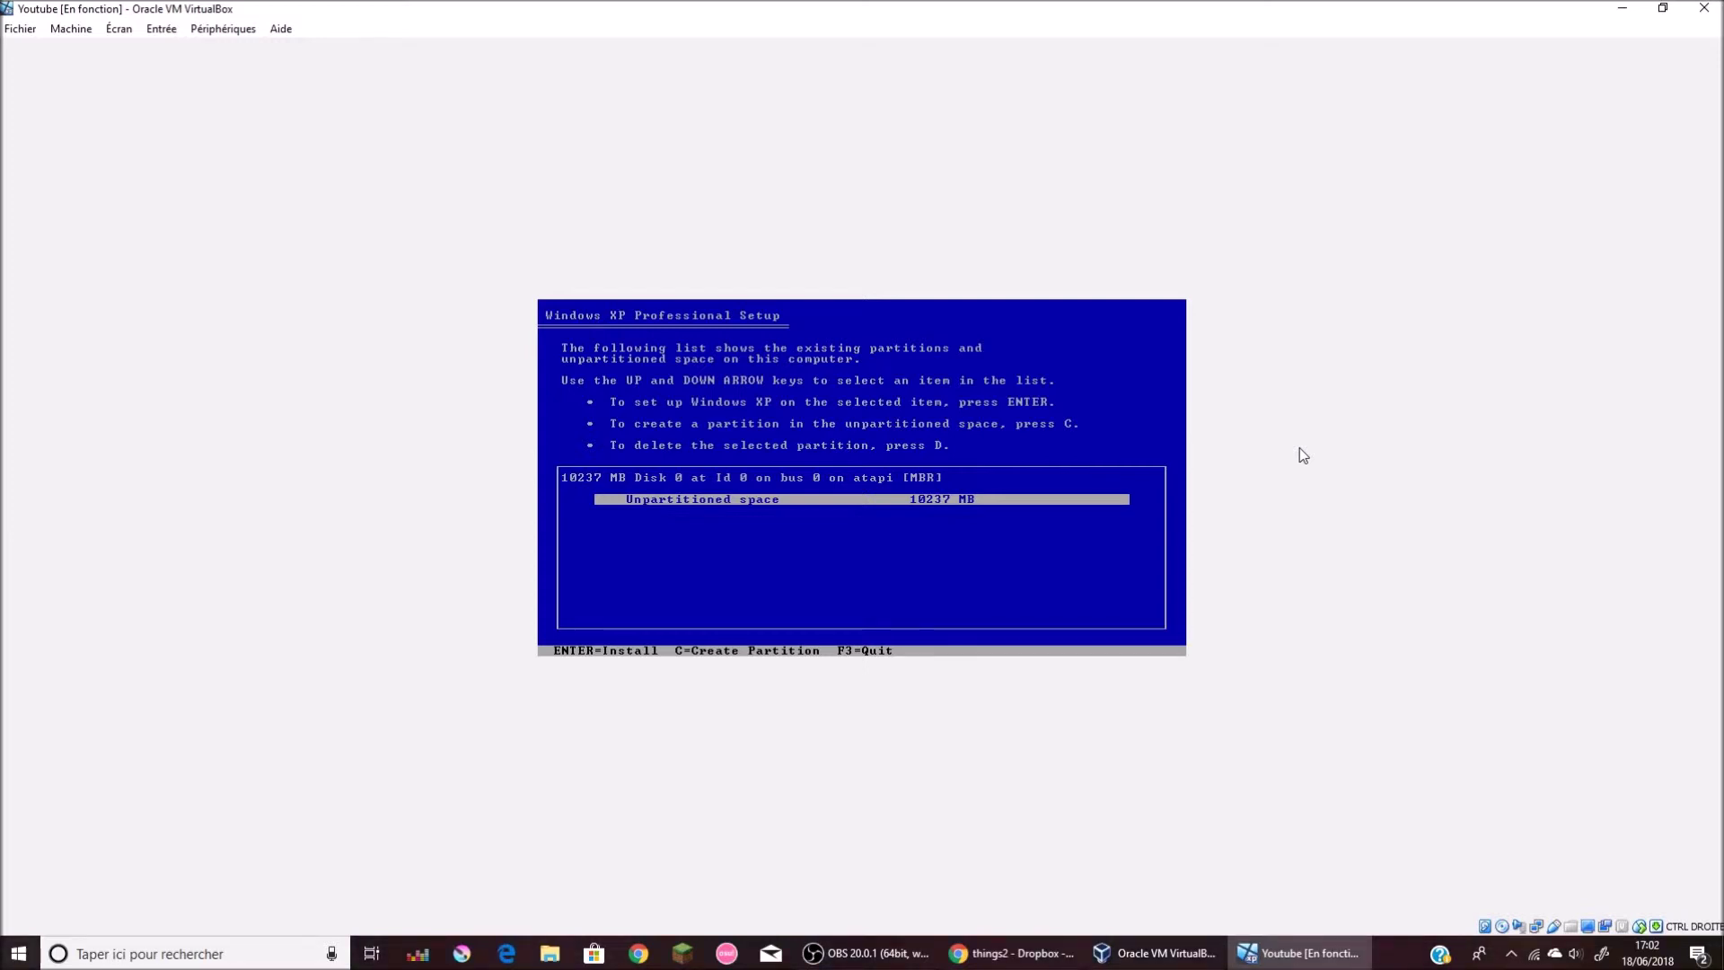
Step: Install Windows XP on the unpartitioned space, using a full NTFS format for the new partition
key("Return")
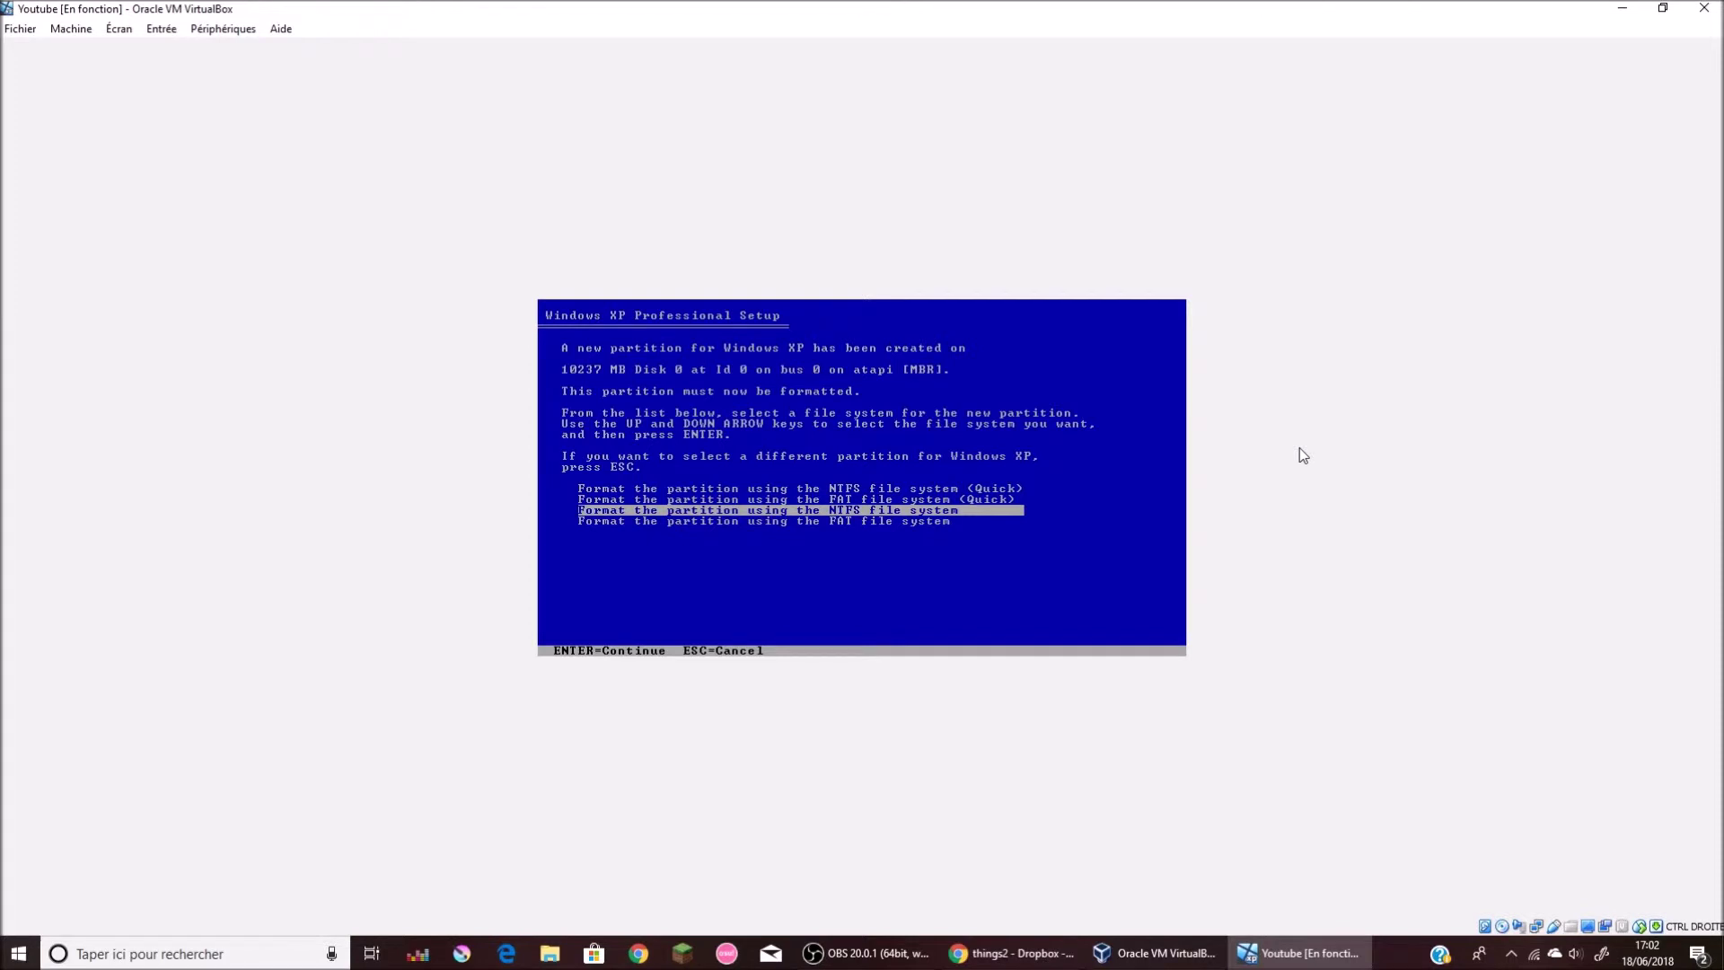
key("Return")
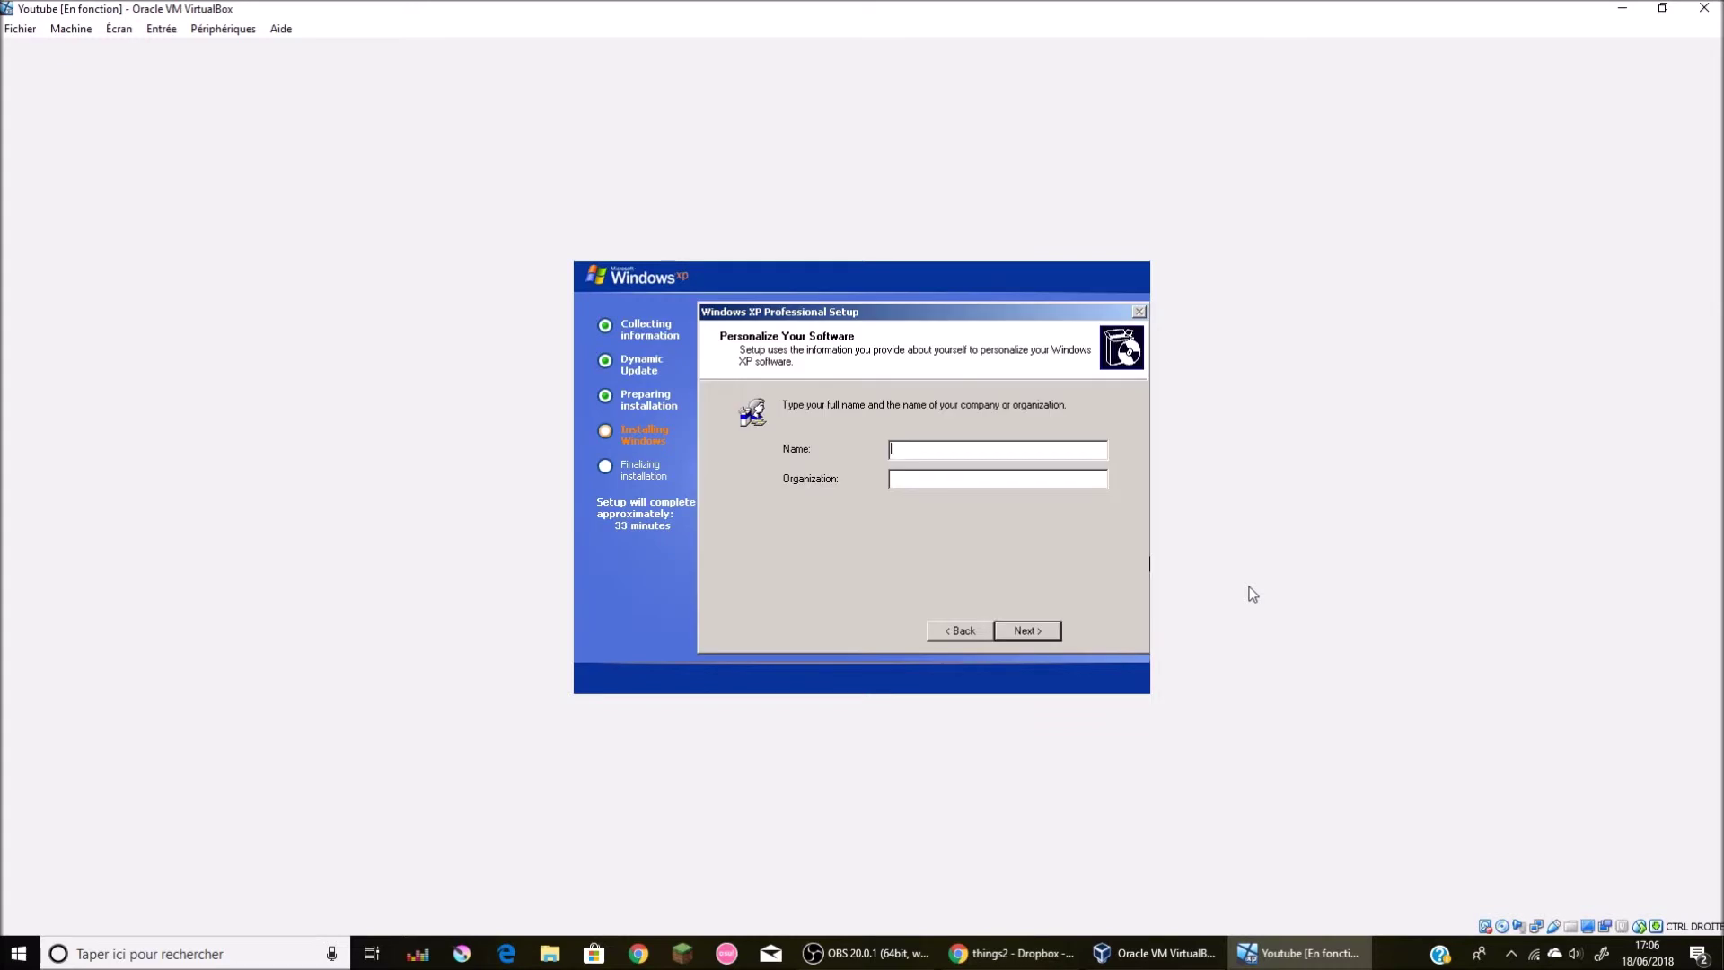
Step: Personalize the setup with the owner's name and the organization qwertyuiop, and name the computer asd, leaving the administrator password blank
type("Xim PC")
key("BackSpace")
key("BackSpace")
key("BackSpace")
key("BackSpace")
key("BackSpace")
type("m PC")
key("BackSpace")
key("BackSpace")
key("BackSpace")
key("BackSpace")
type("'s PCqwertyuiop")
key("Return")
type("asd")
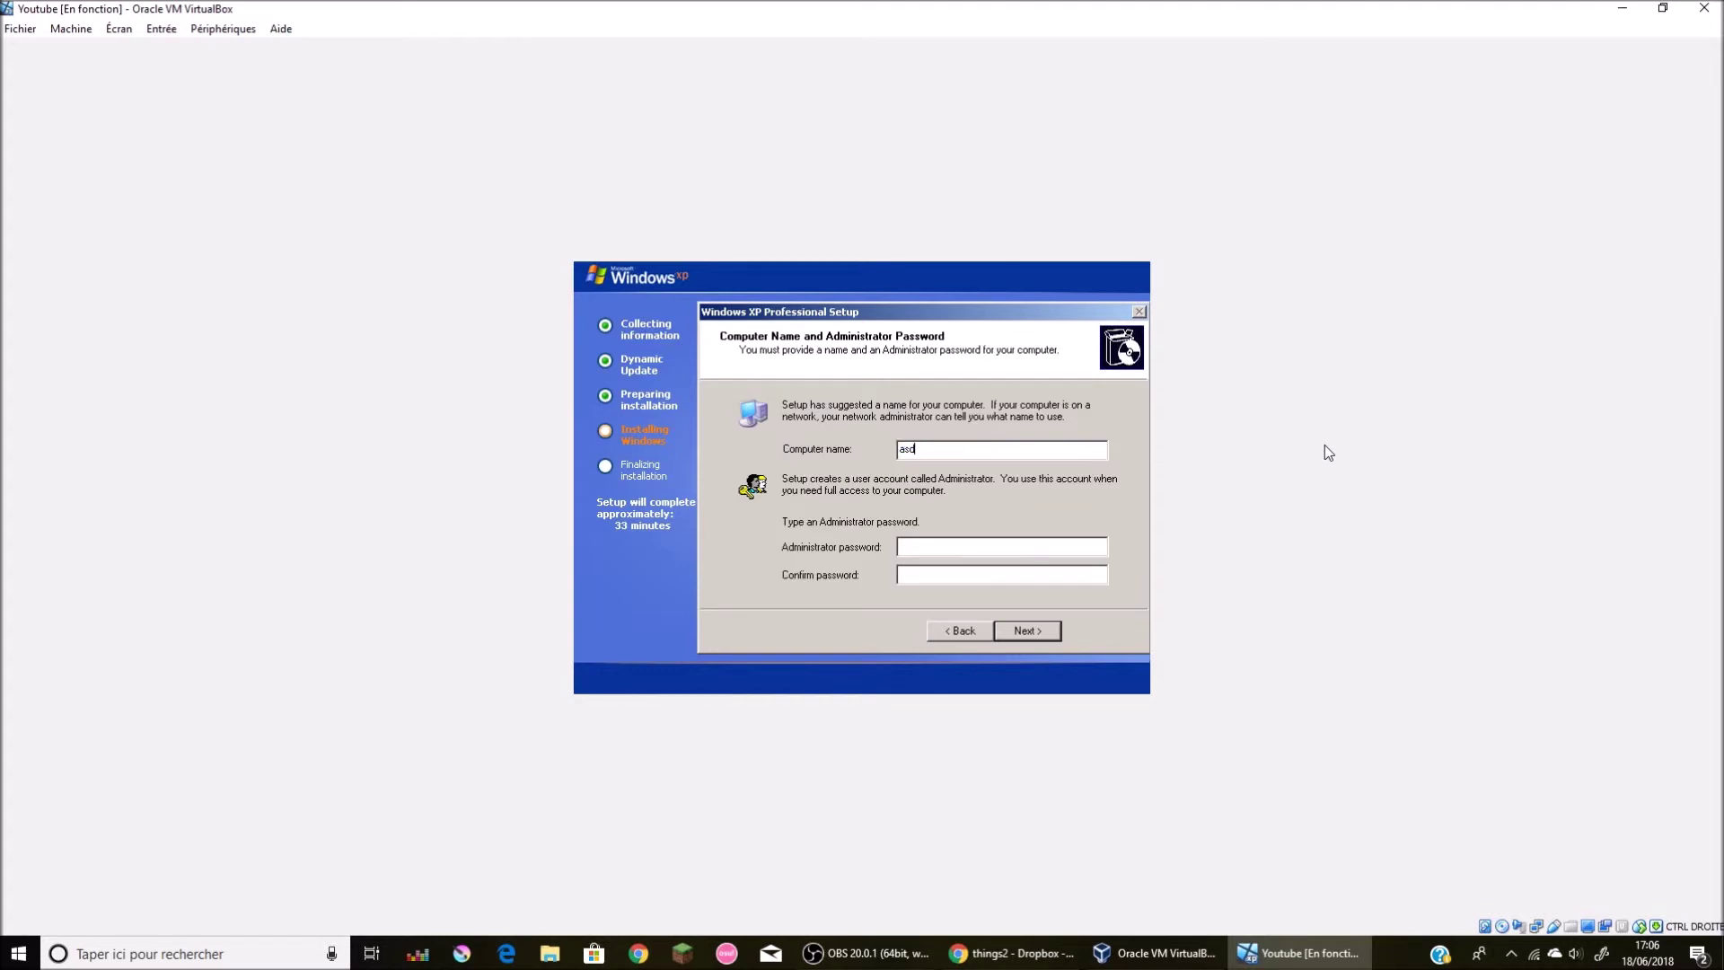
key("Return")
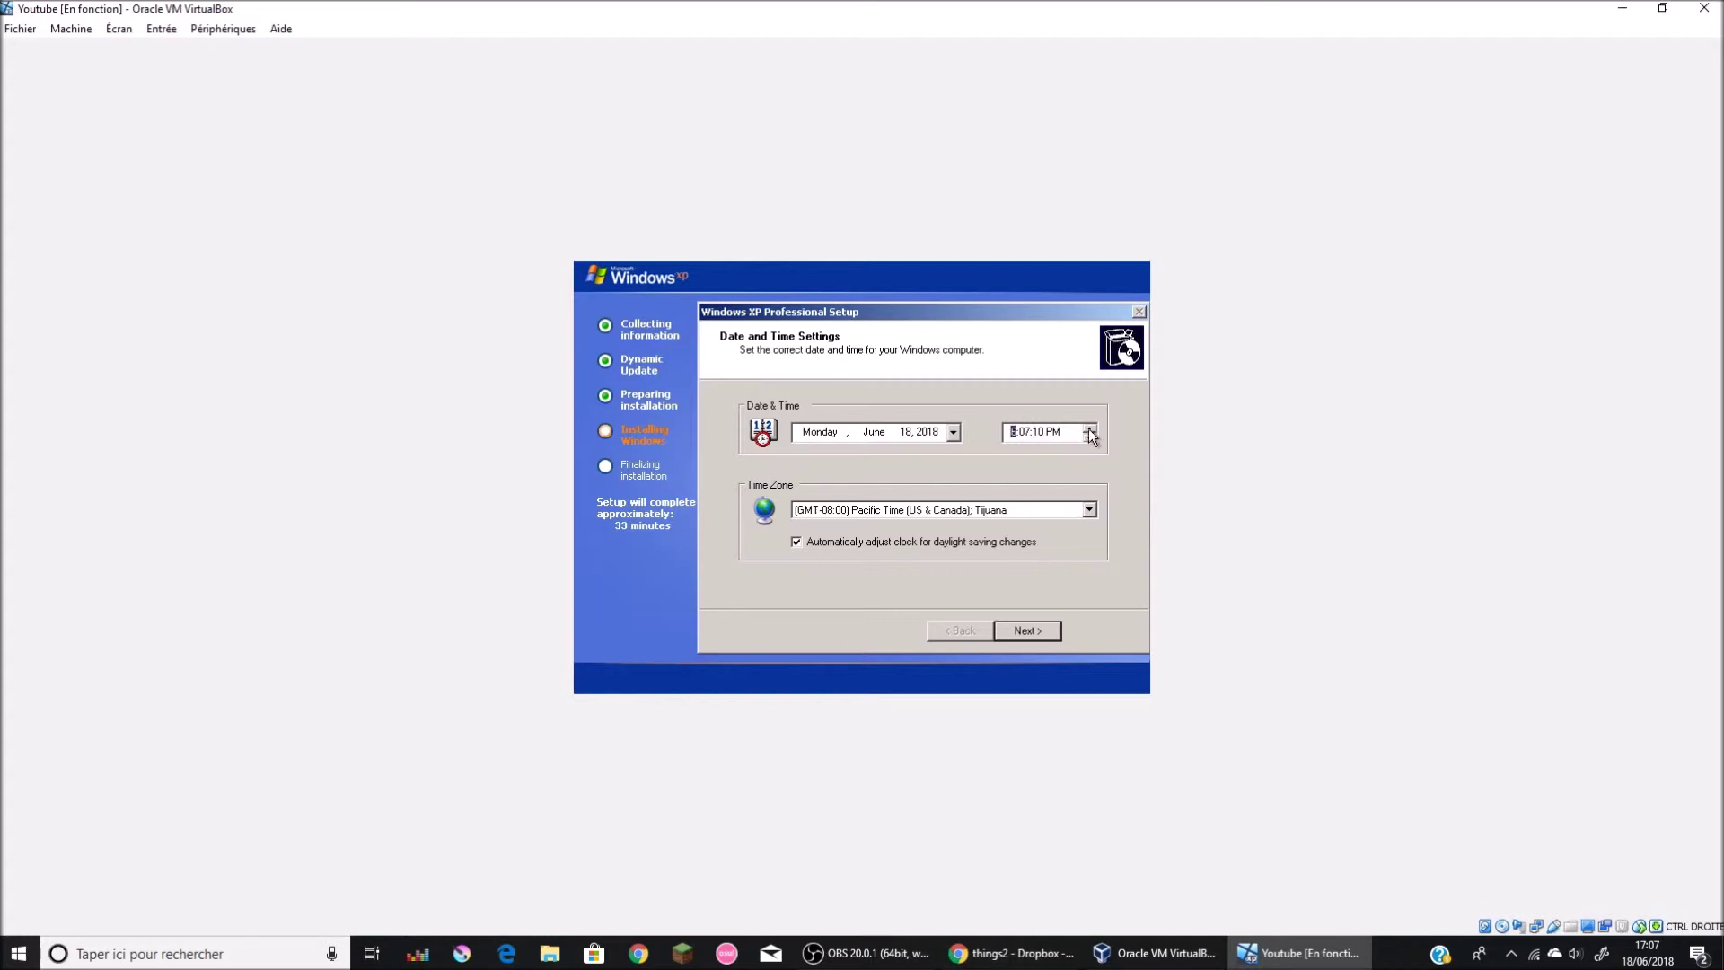
Step: Set the time zone to (GMT+01:00) Brussels, Copenhagen, Madrid, Paris and continue the Windows XP installation
left_click(927, 437)
left_click(940, 508)
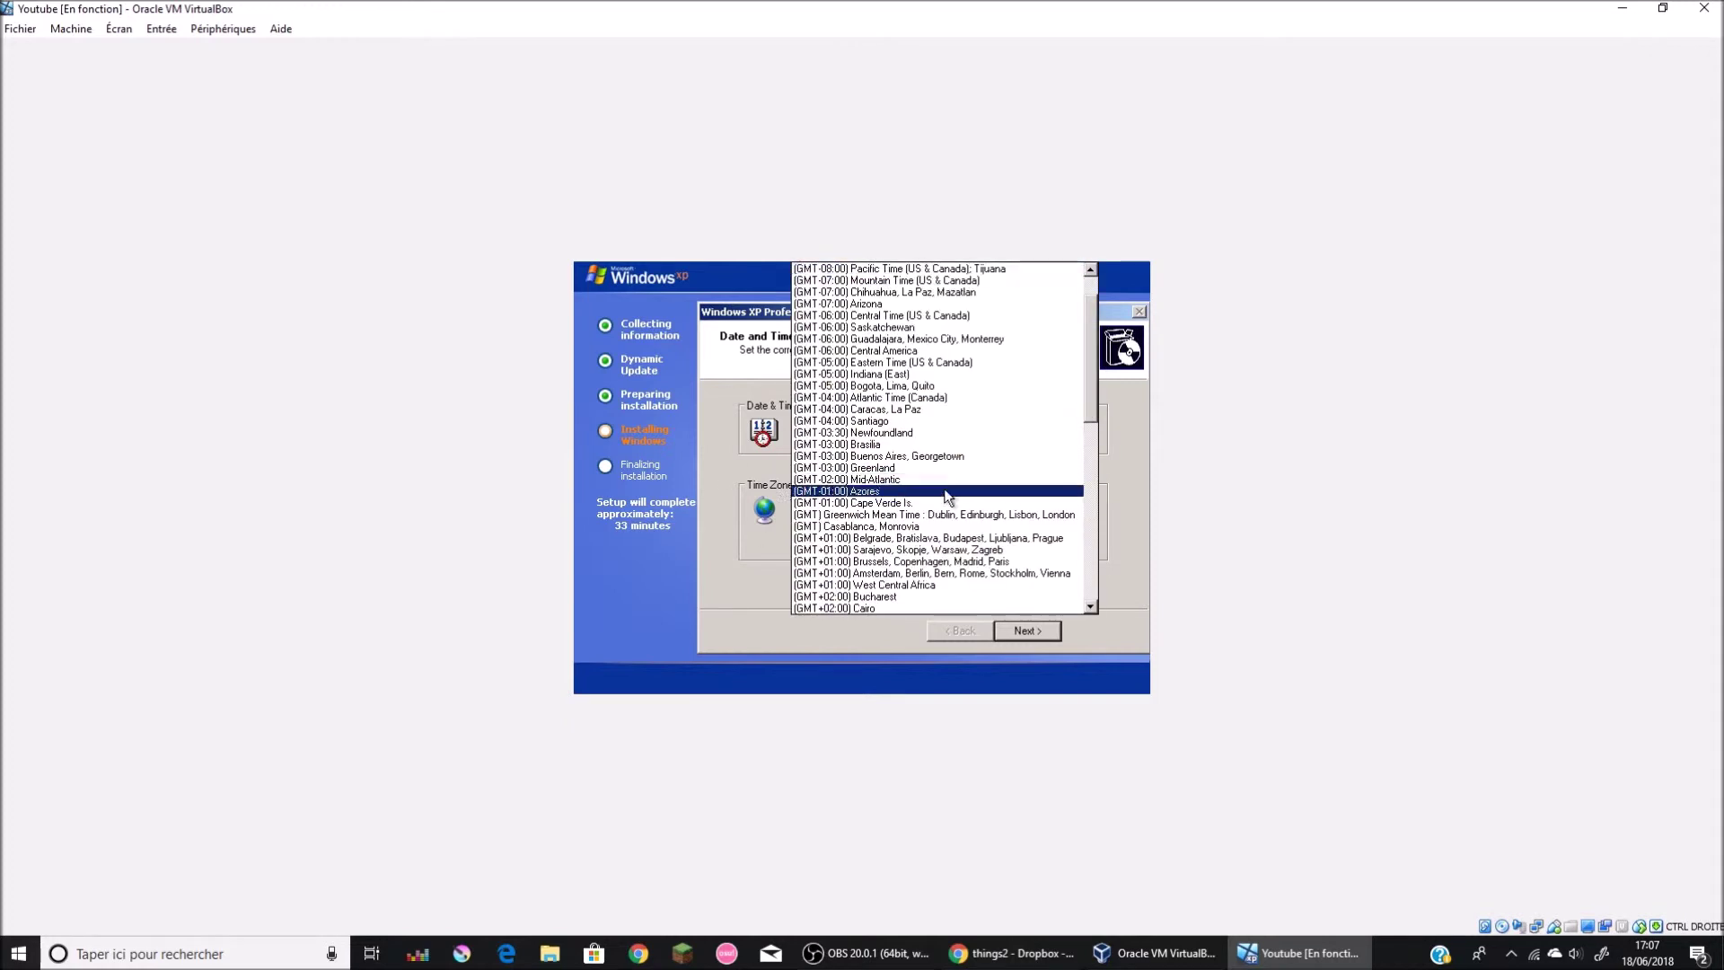
left_click(1032, 564)
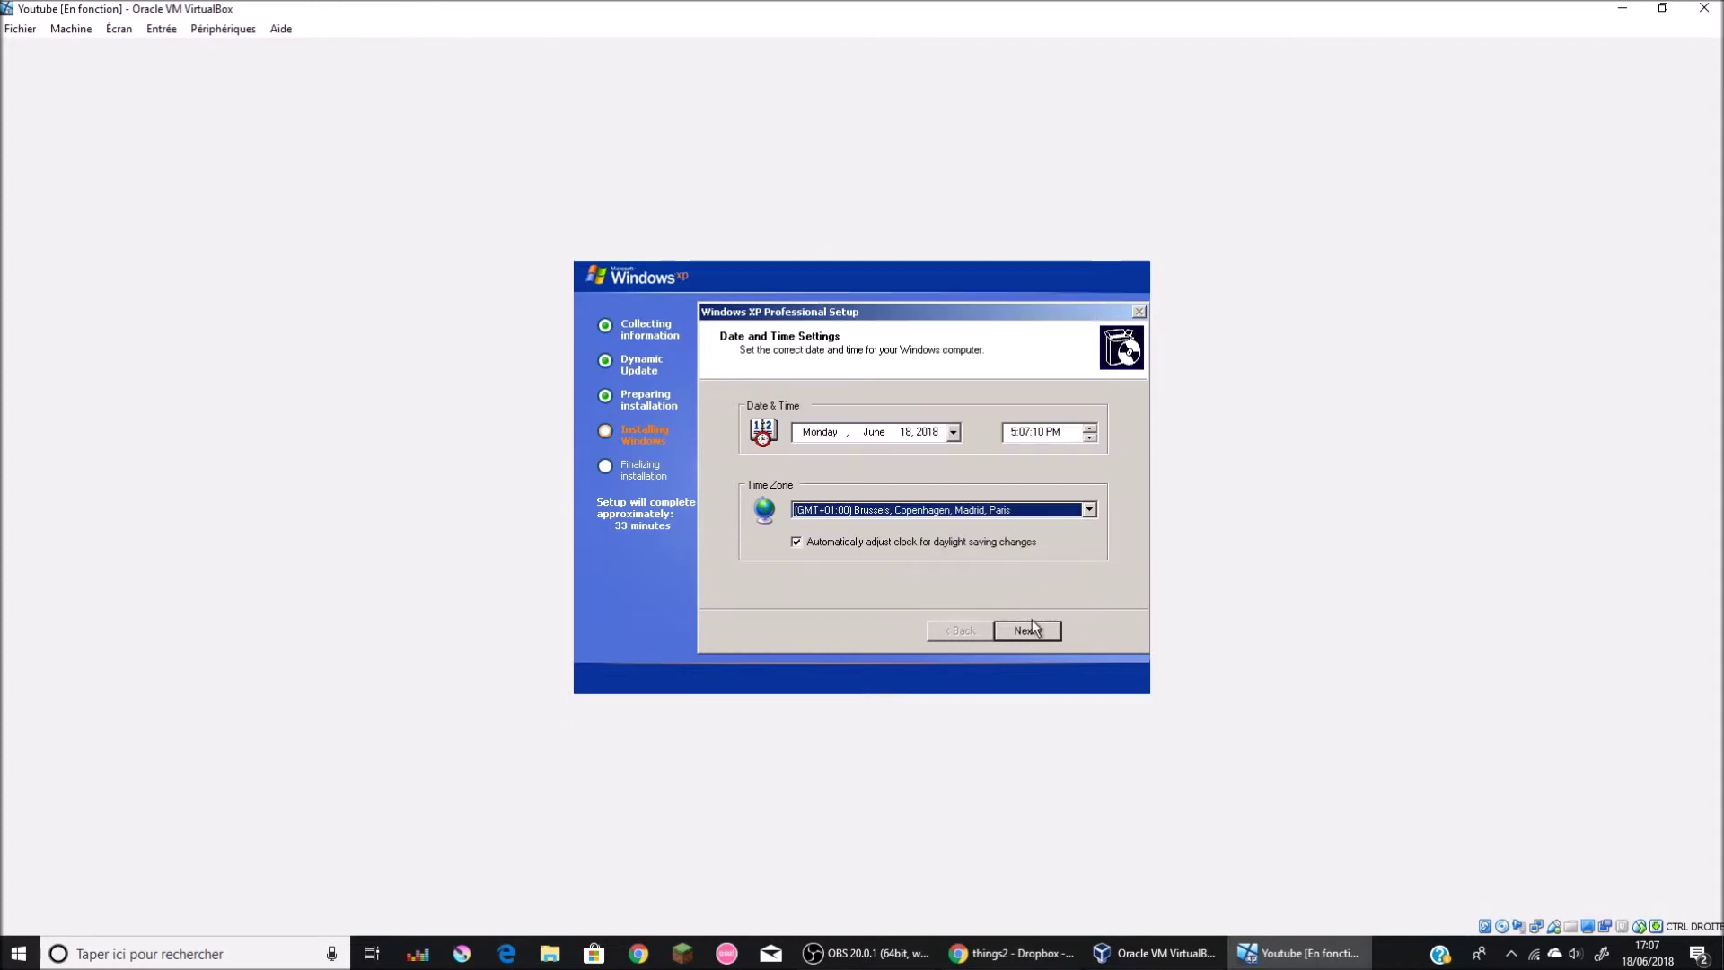
left_click(1032, 626)
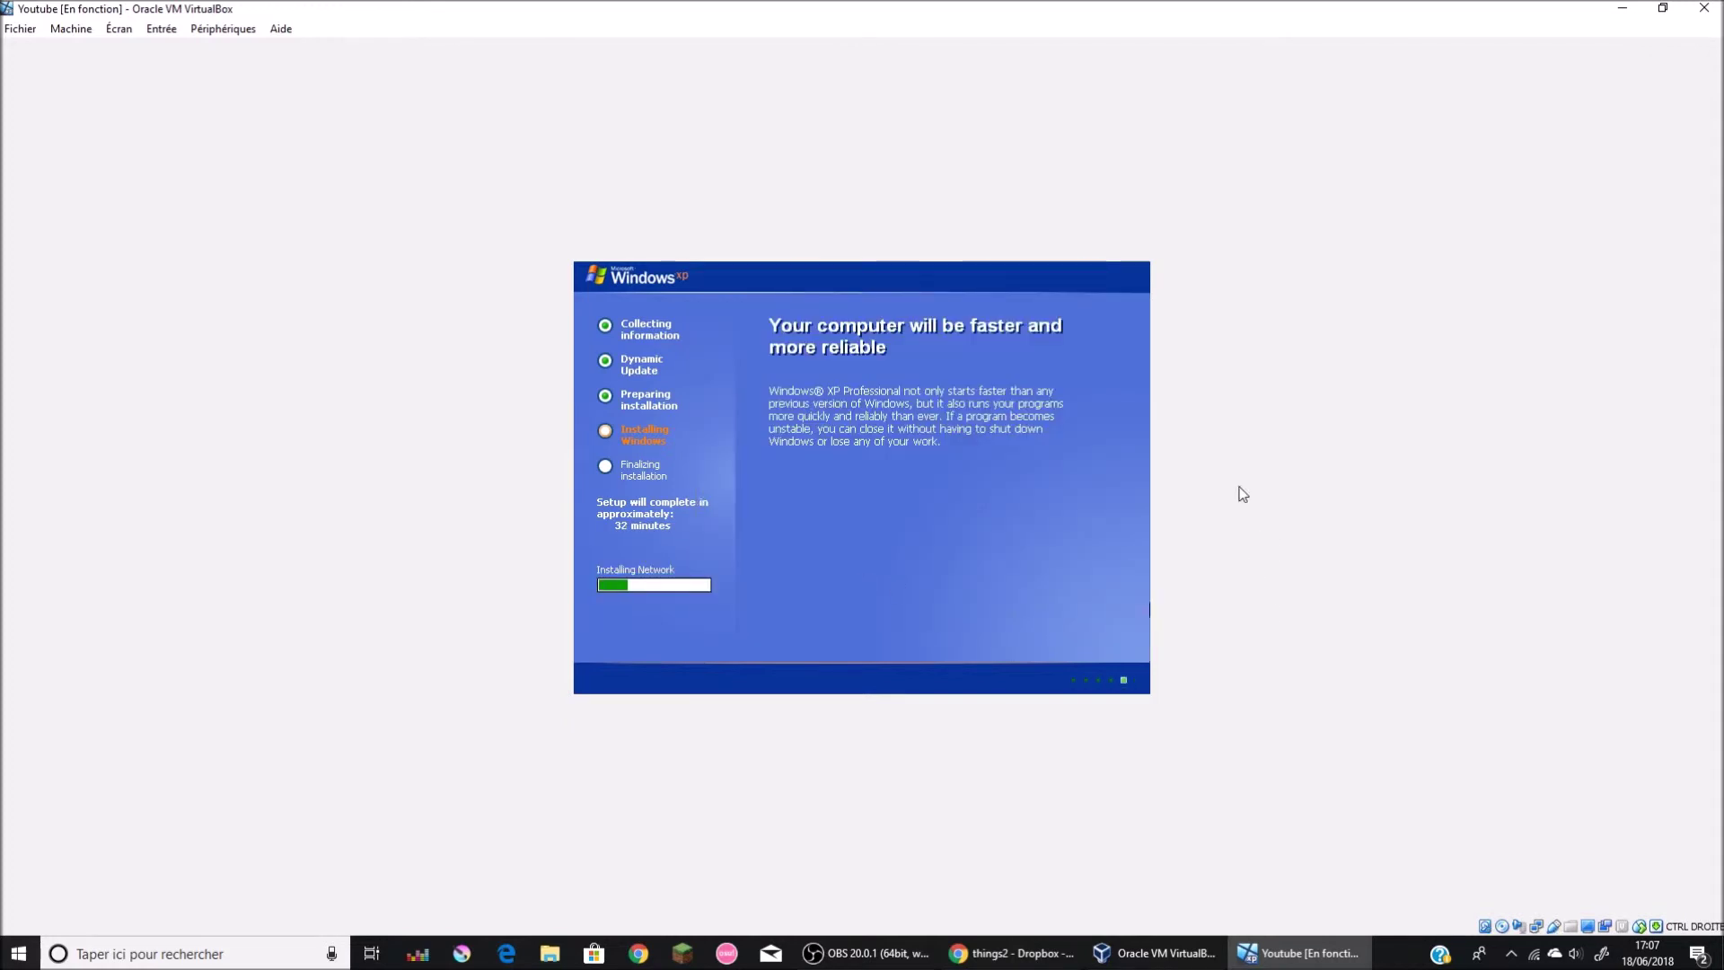
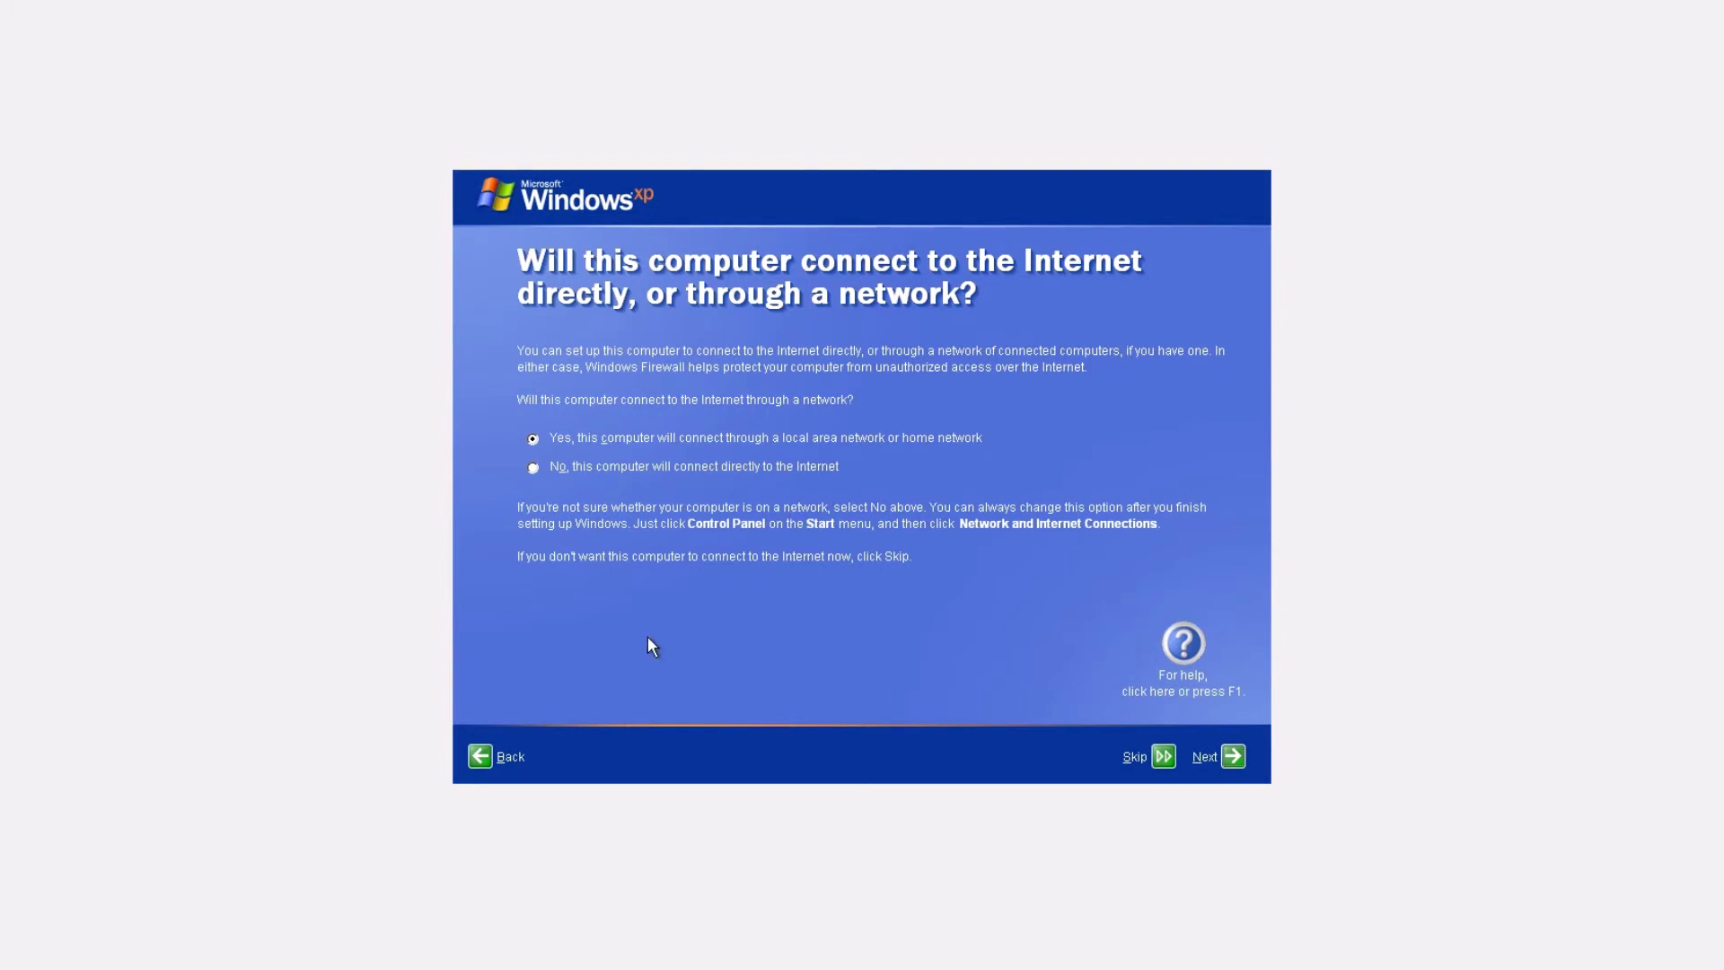
Step: Skip the Internet connection setup and decline online registration with Microsoft at this time
left_click(611, 465)
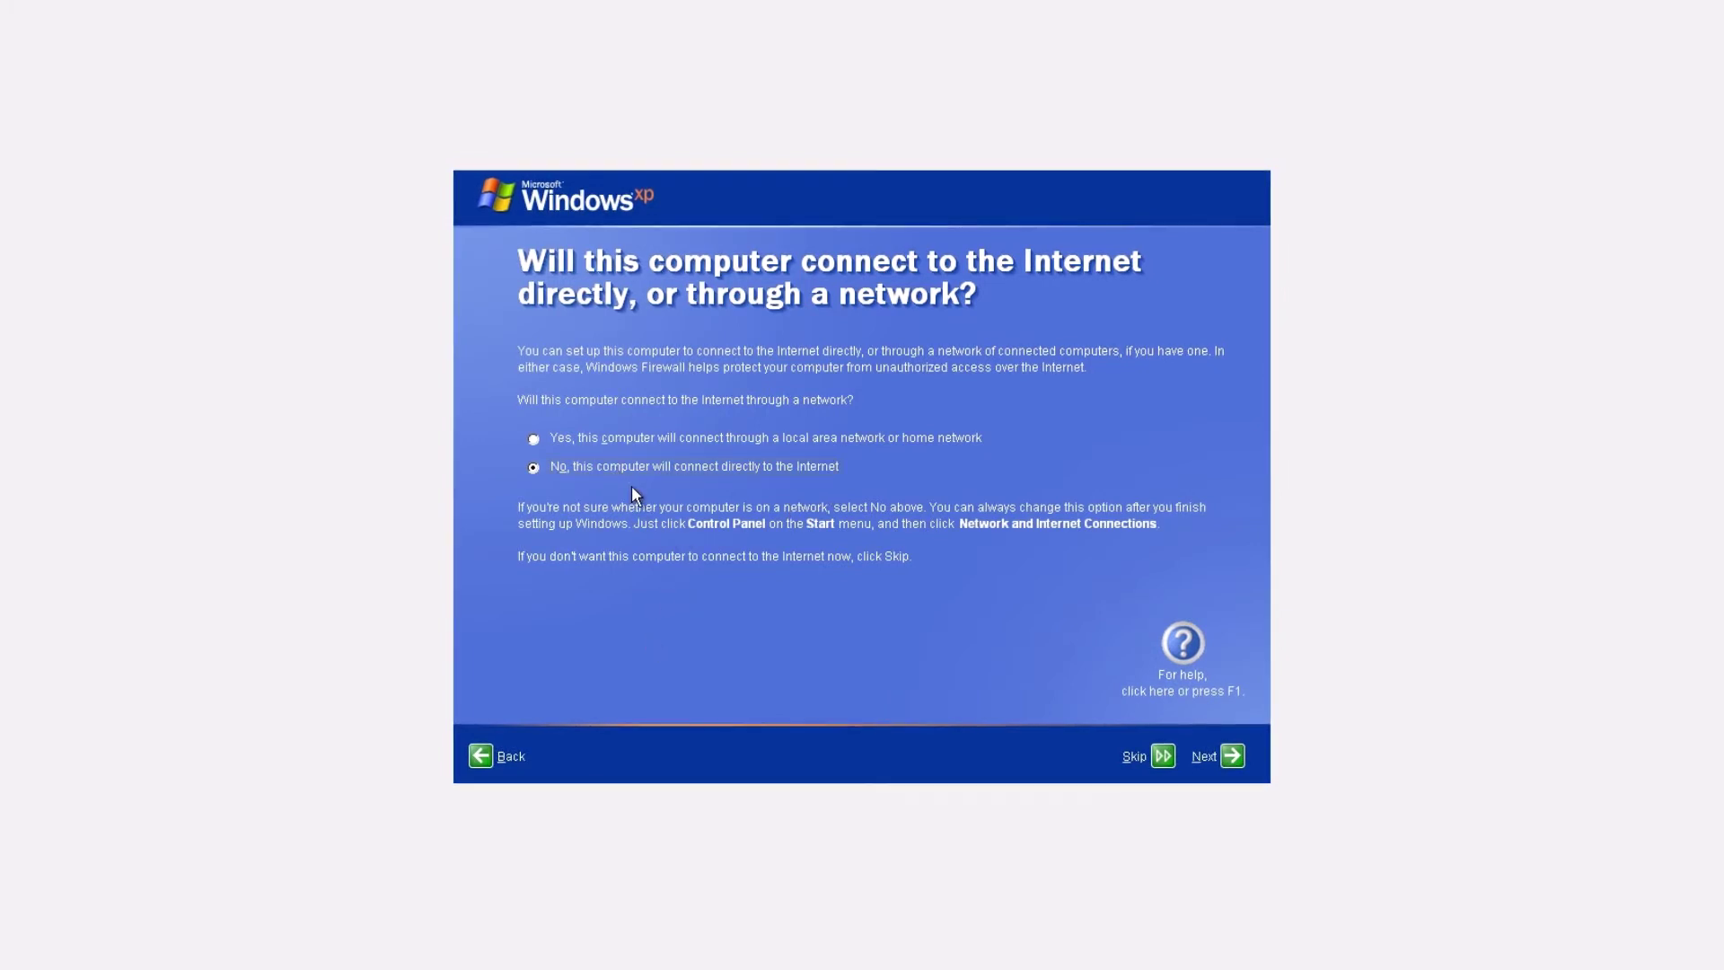
left_click(632, 438)
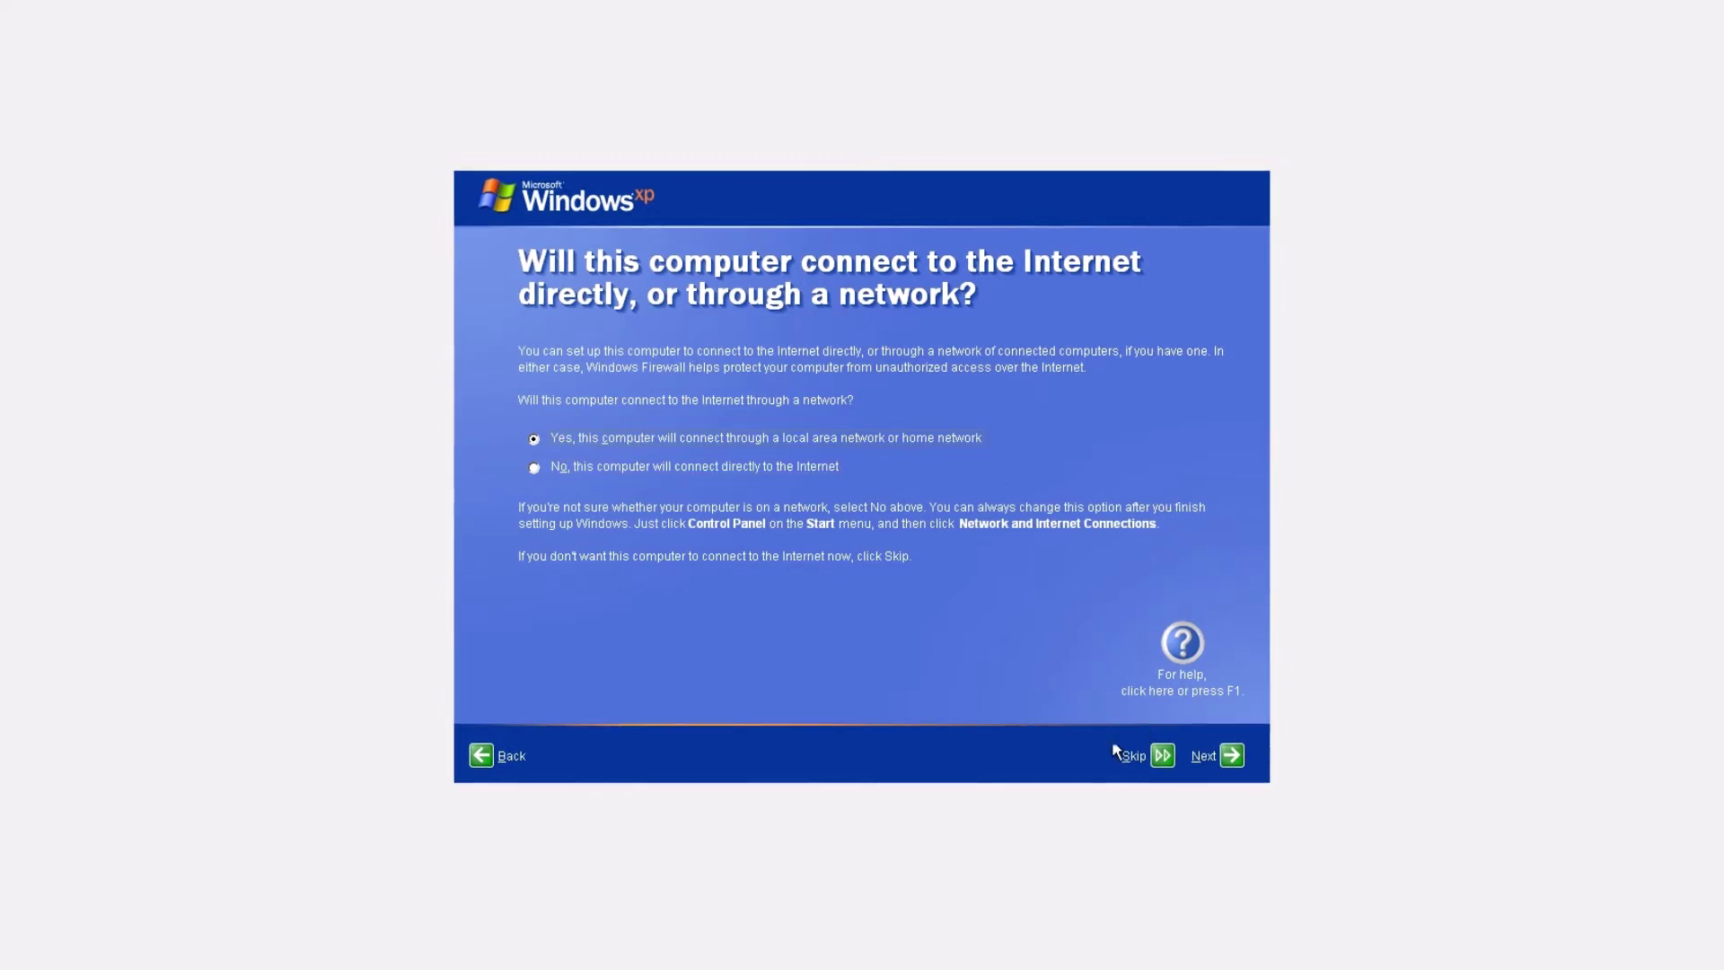
left_click(1151, 757)
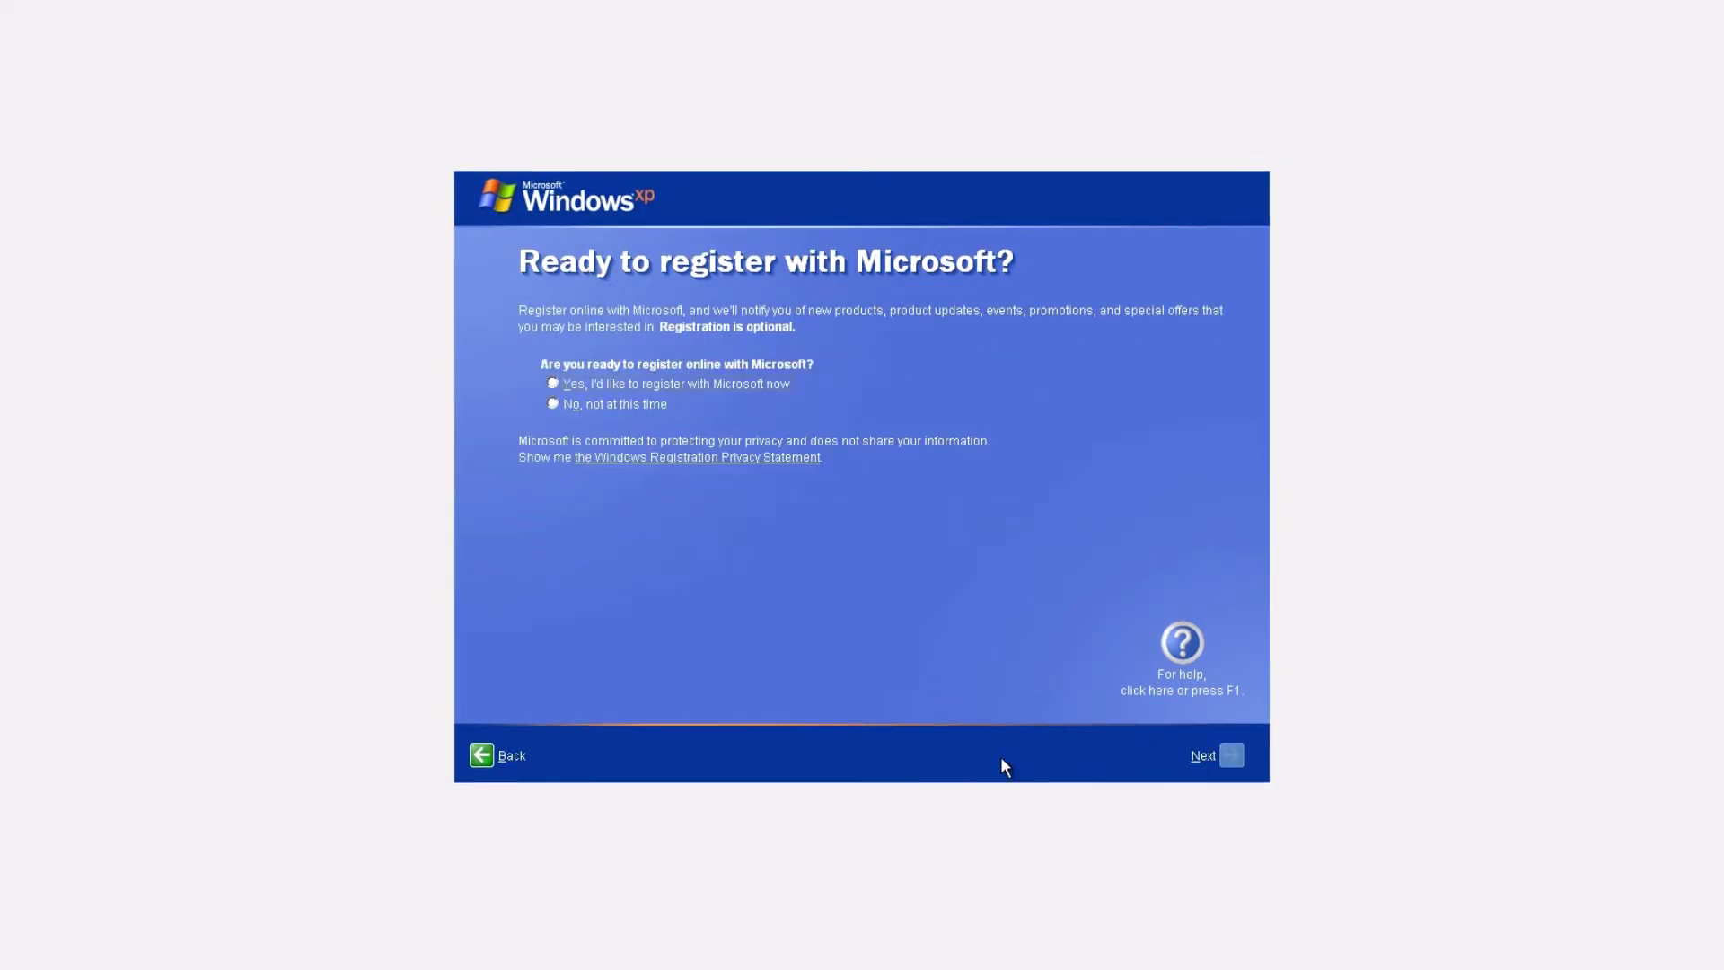
left_click(556, 403)
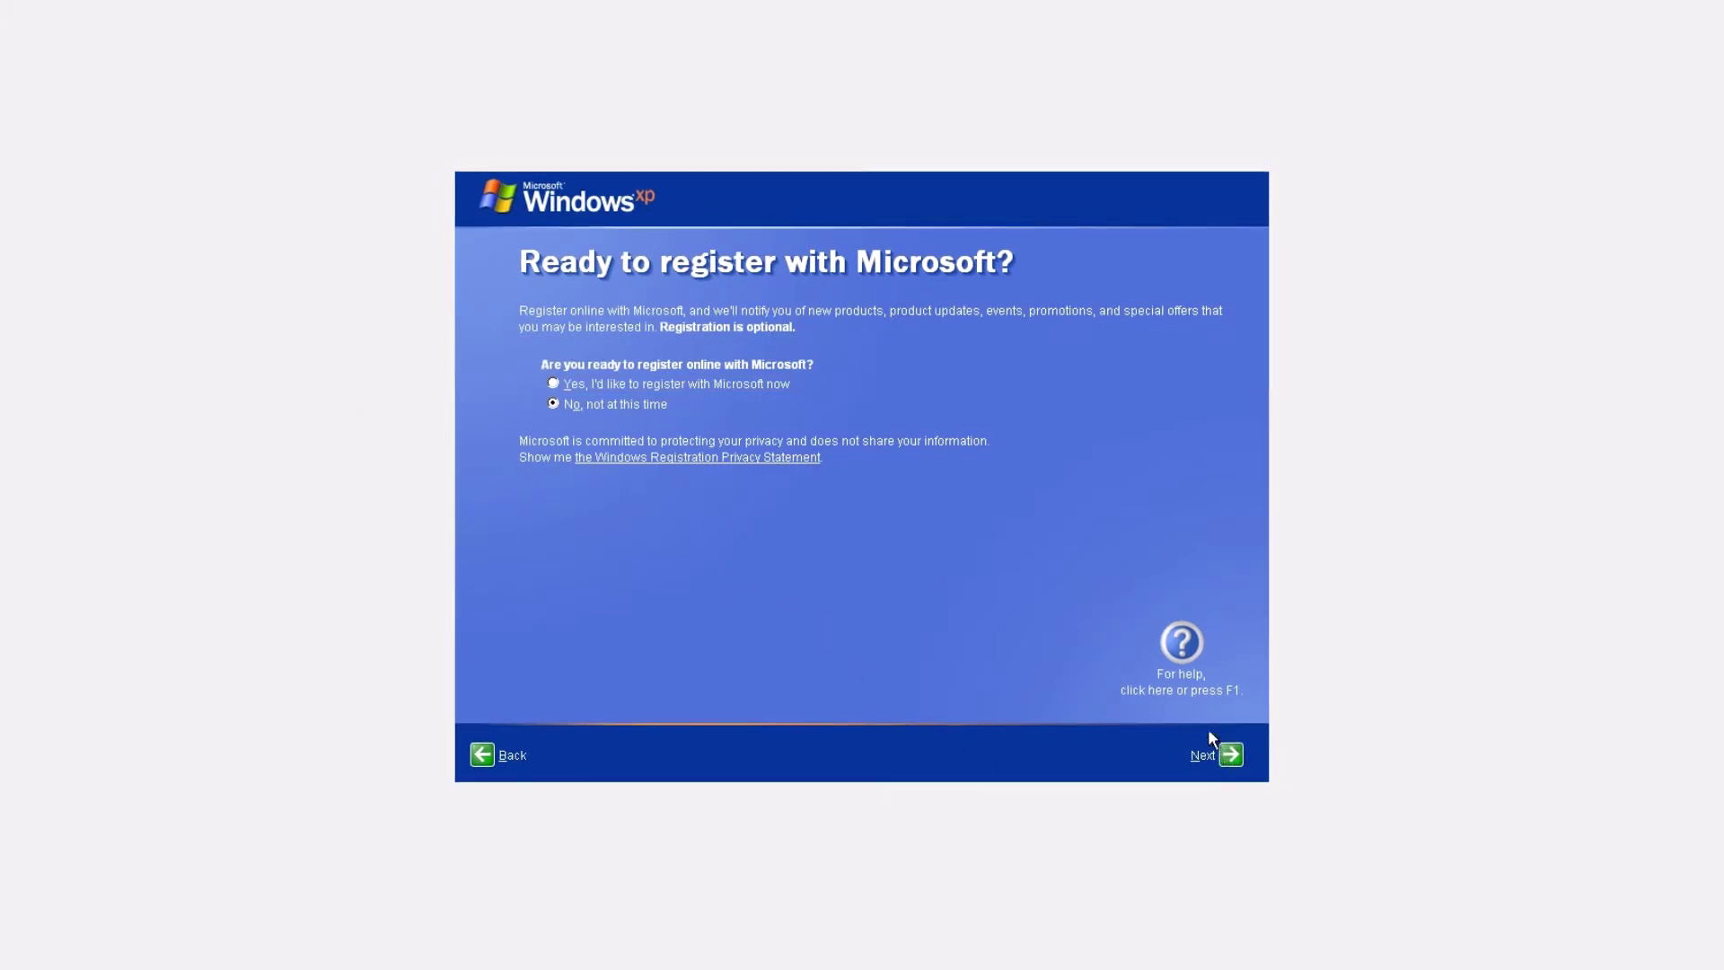
left_click(1235, 752)
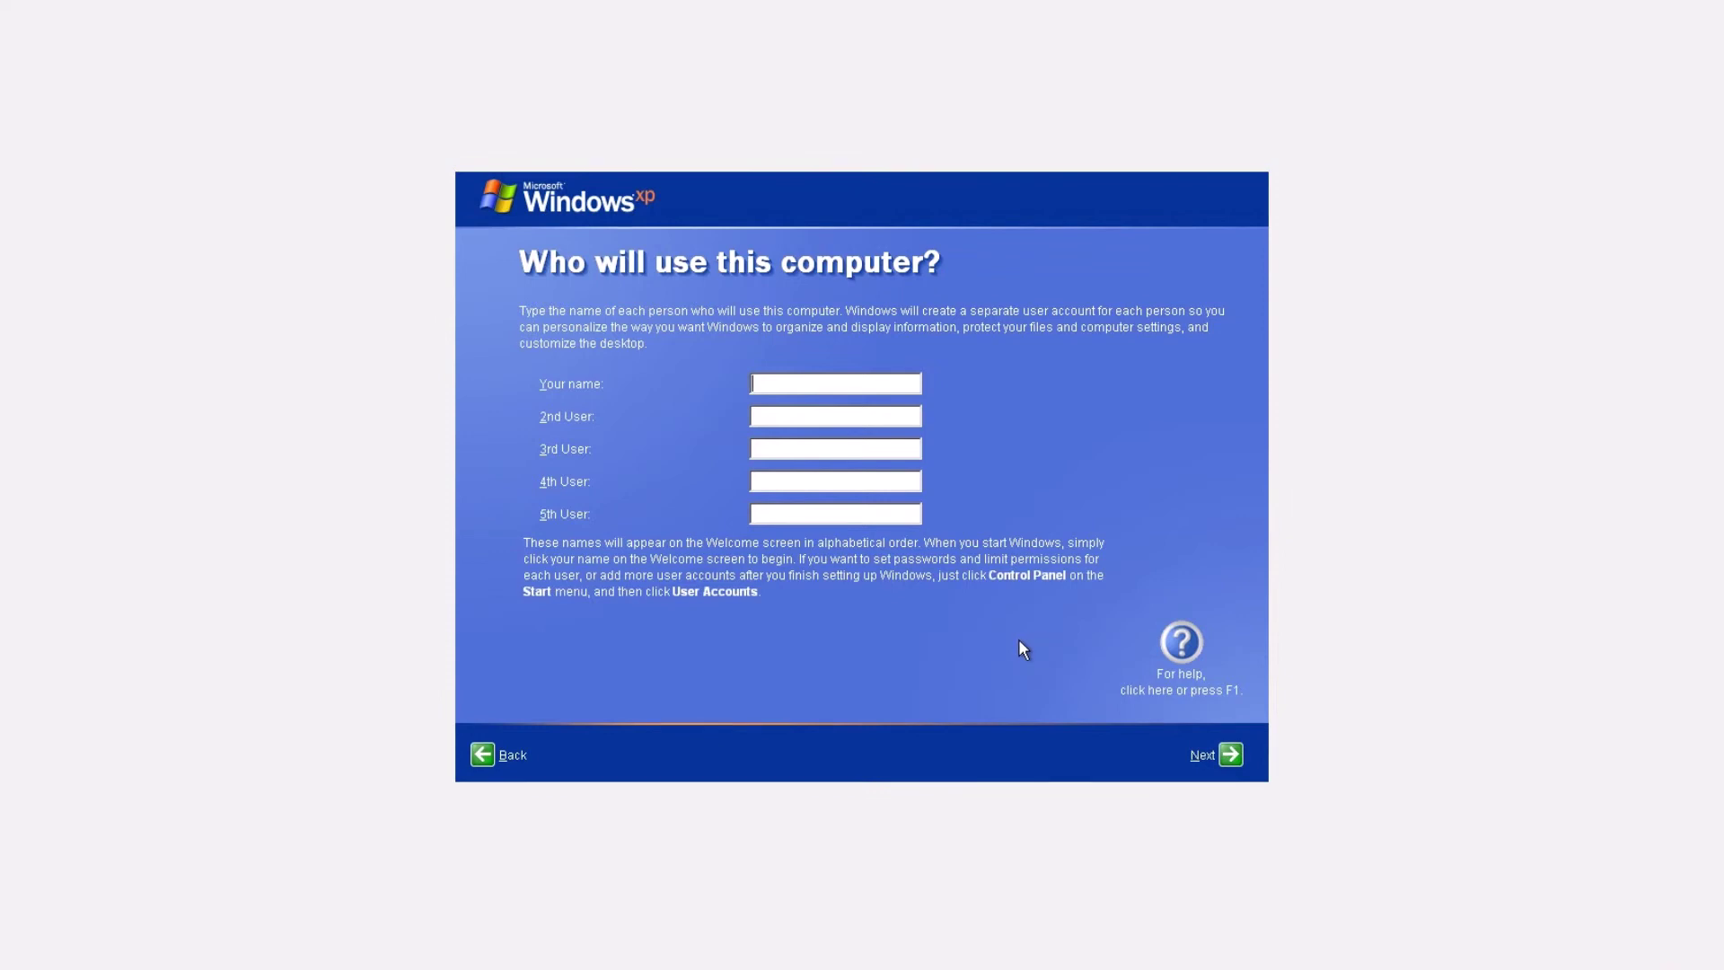
Step: Enter the first user's name for the computer and finish the Windows XP setup
type("Xi")
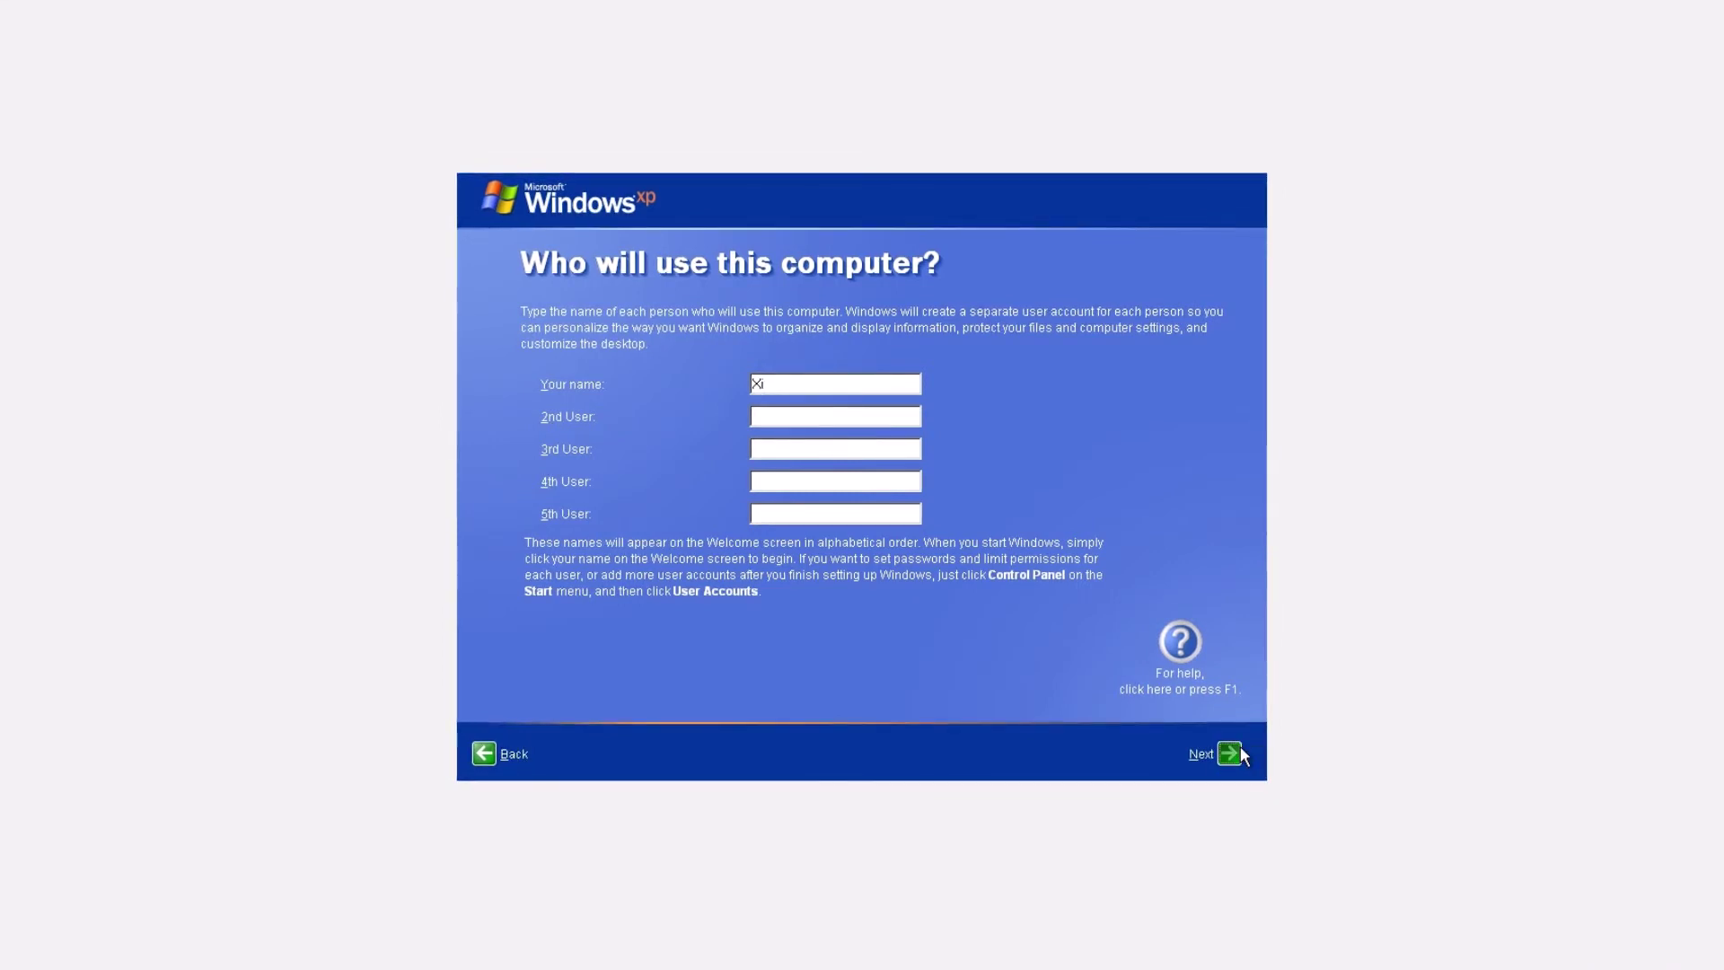
left_click(1240, 749)
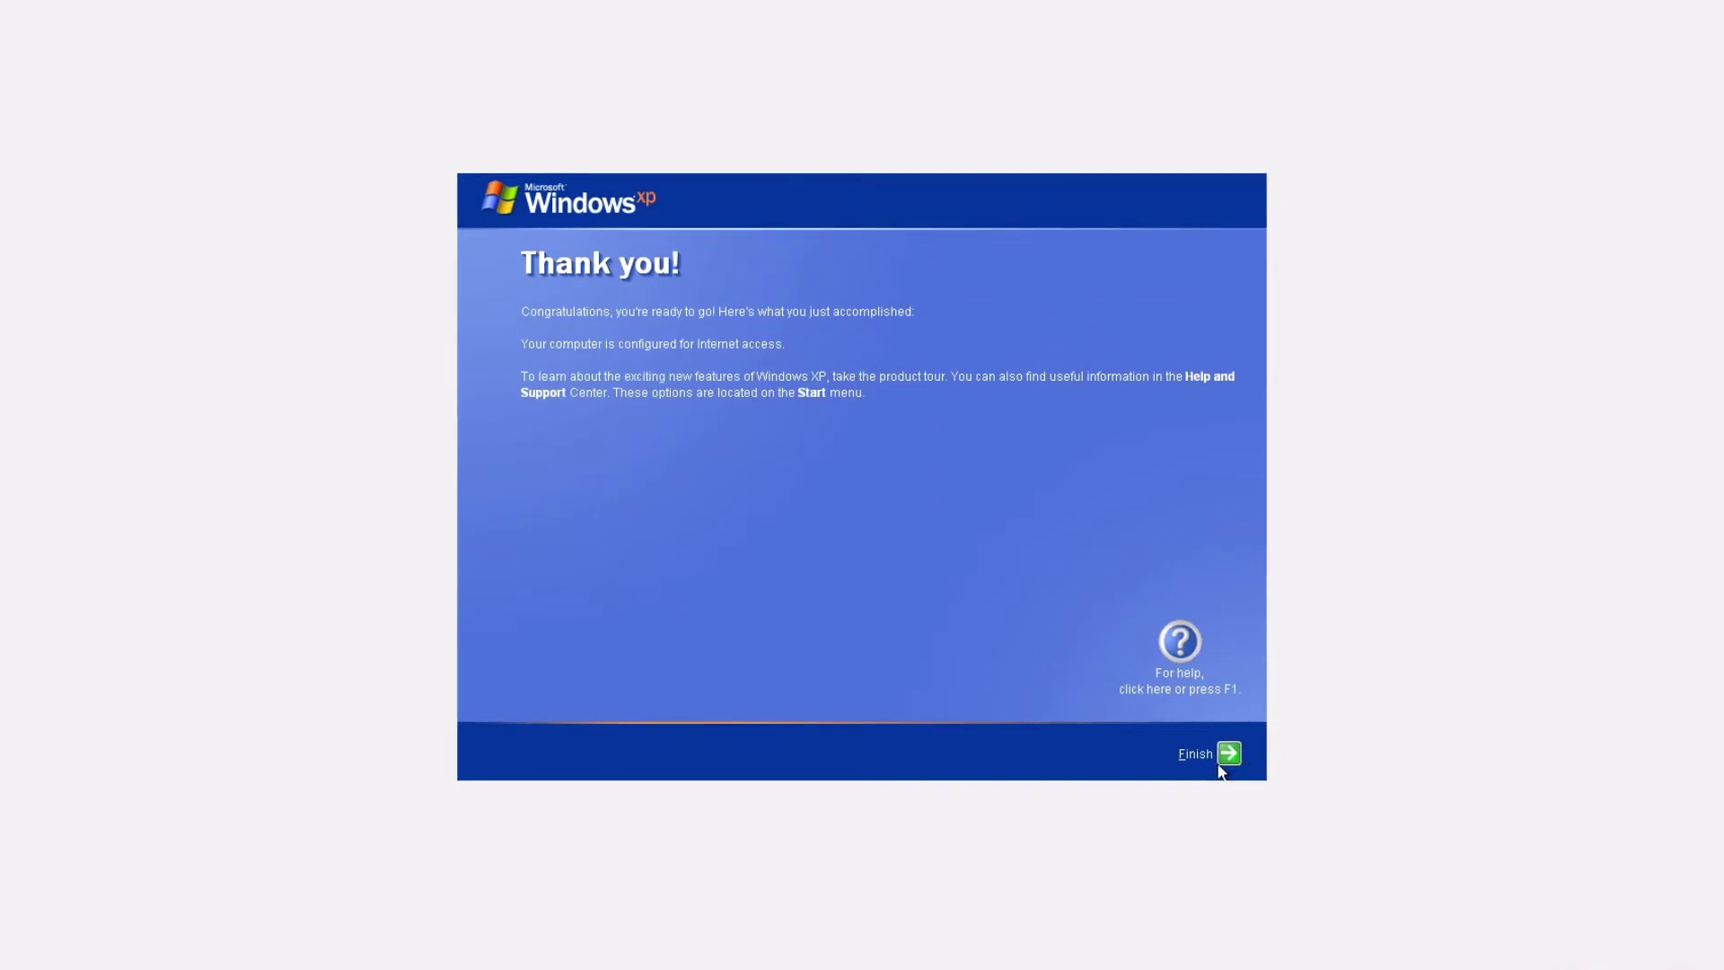
left_click(1232, 763)
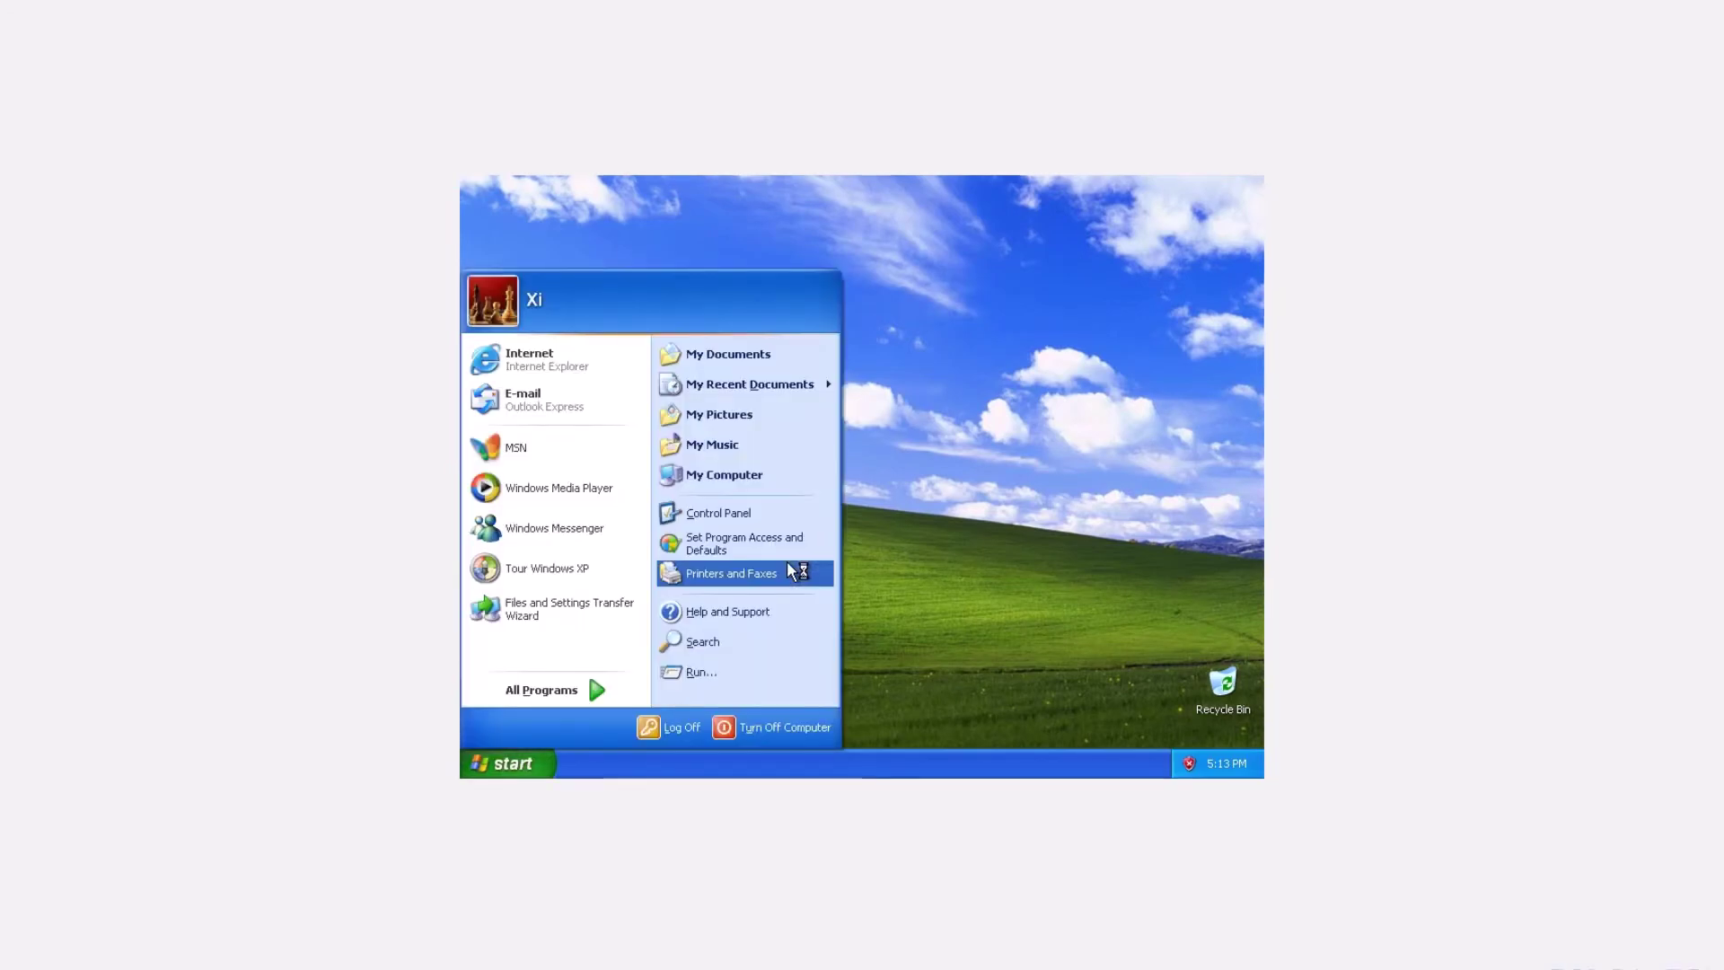
Step: Move the Recycle Bin to the upper-left corner of the Windows XP desktop and dismiss the antivirus and tour notifications
left_click(1136, 338)
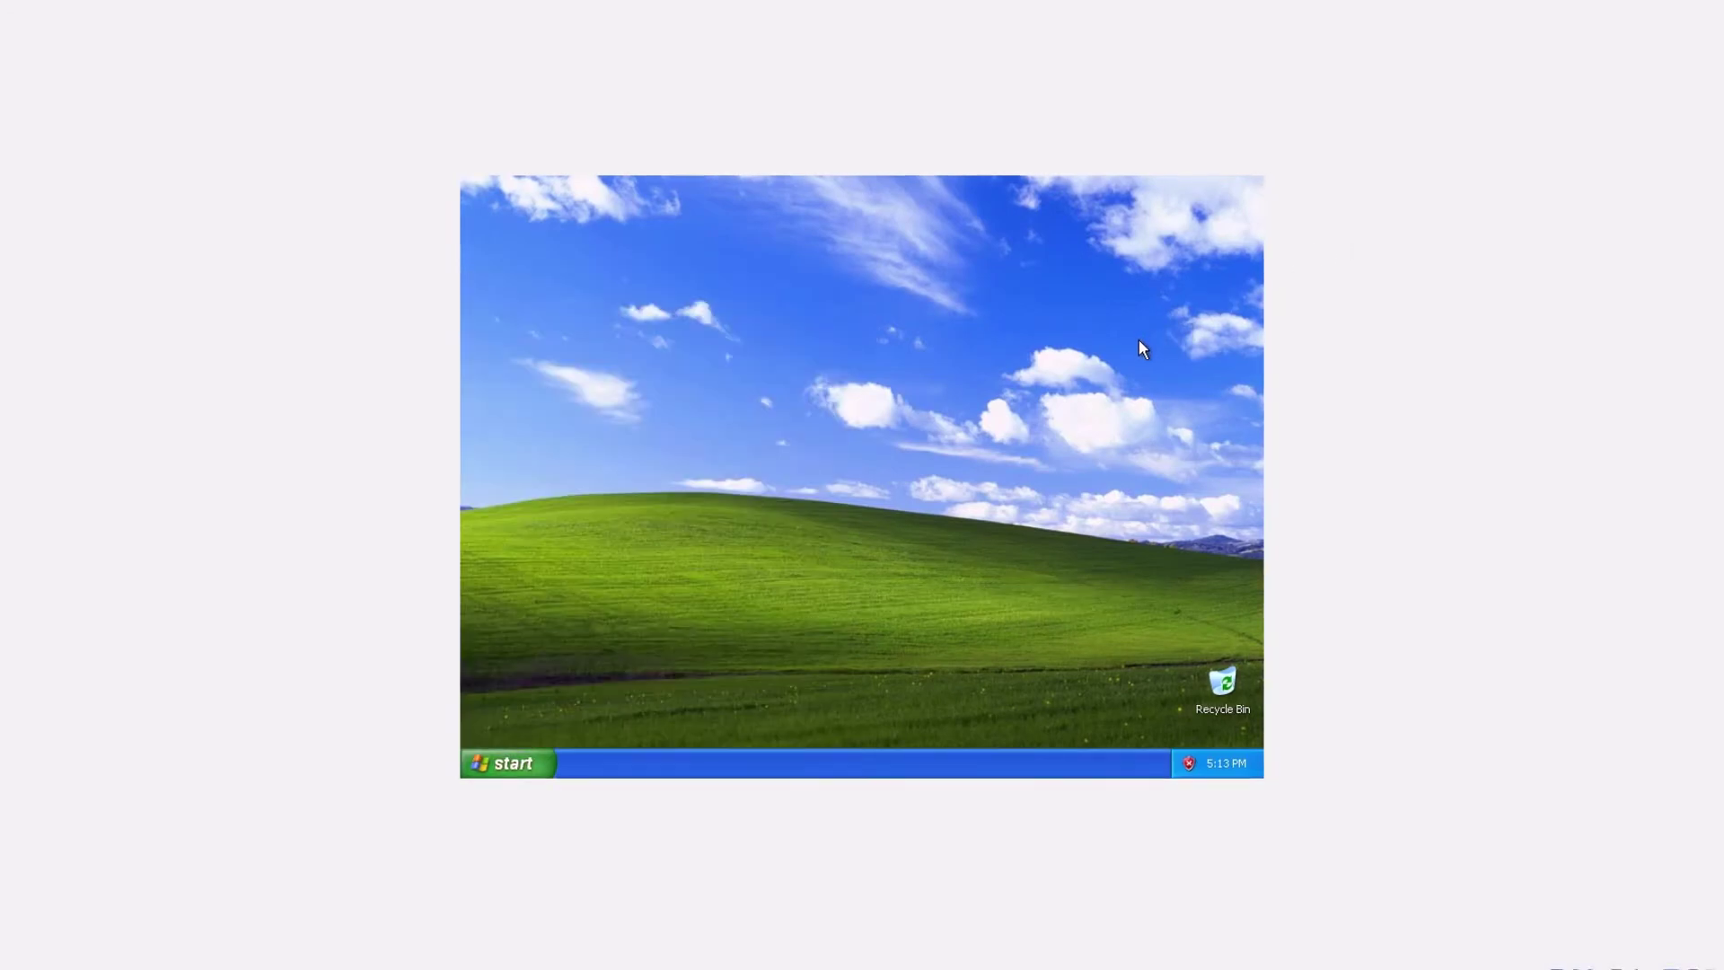
left_click_drag(1222, 682, 516, 235)
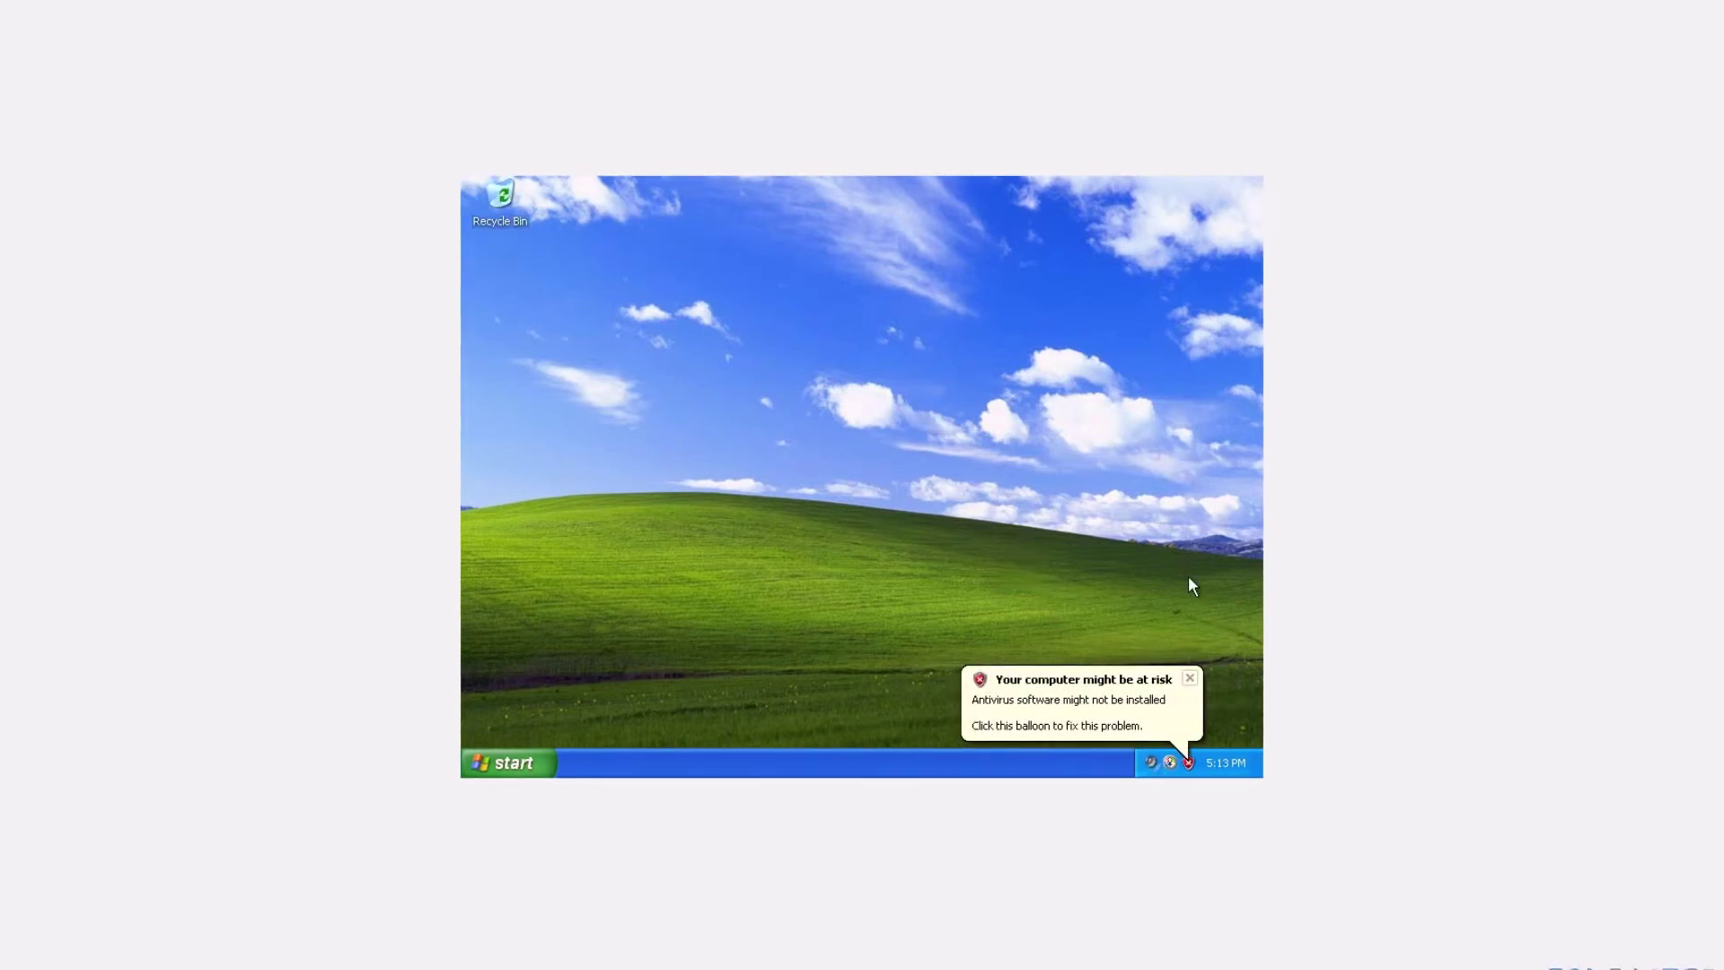
left_click(1190, 677)
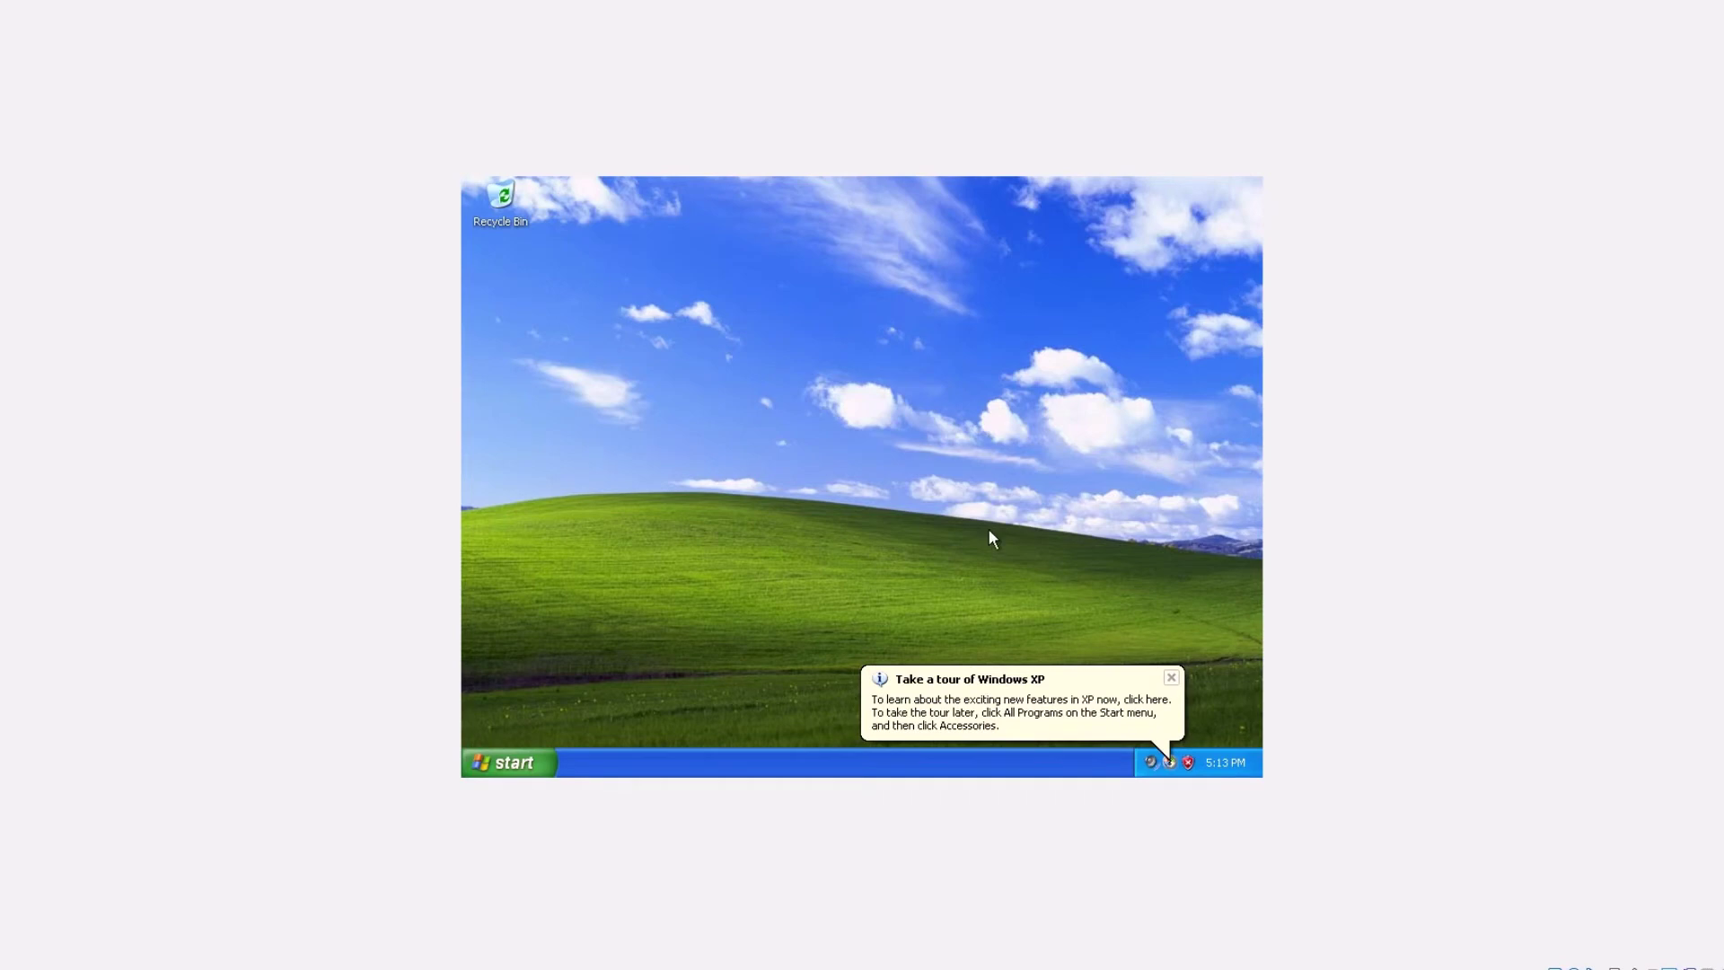
left_click(1170, 679)
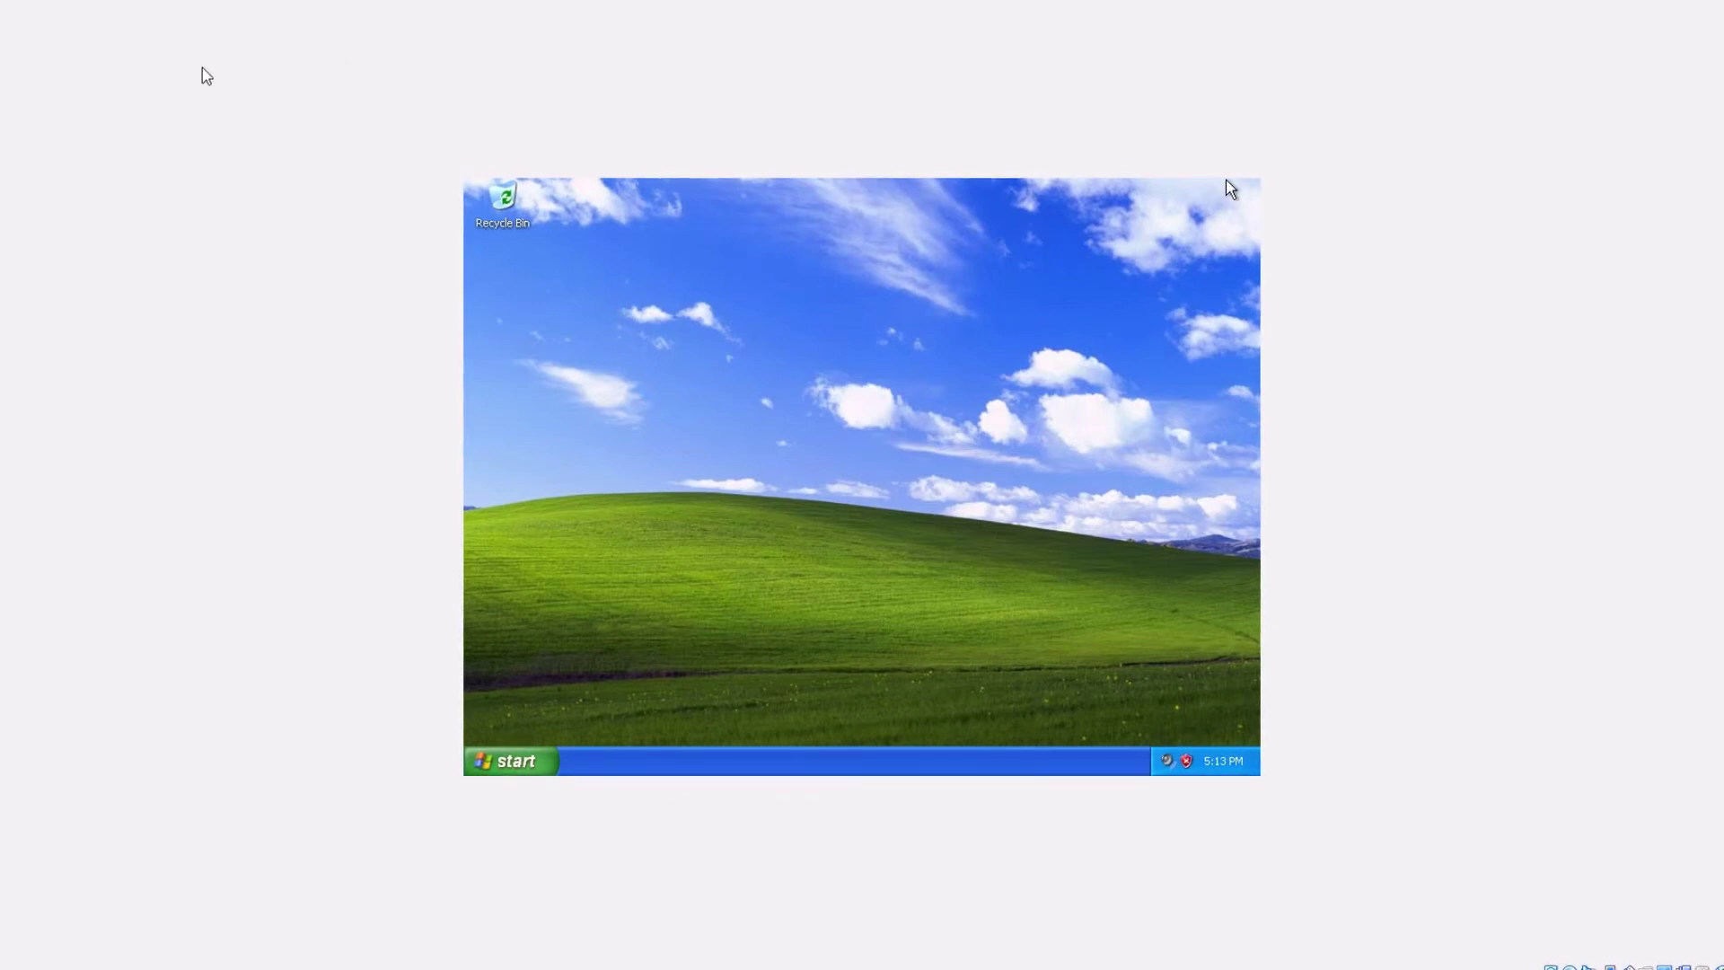
Step: Insert the Guest Additions CD image, install VirtualBox Guest Additions 5.2.12 in the default folder, and reboot the machine
left_click(135, 0)
mouse_move(217, 0)
mouse_move(135, 0)
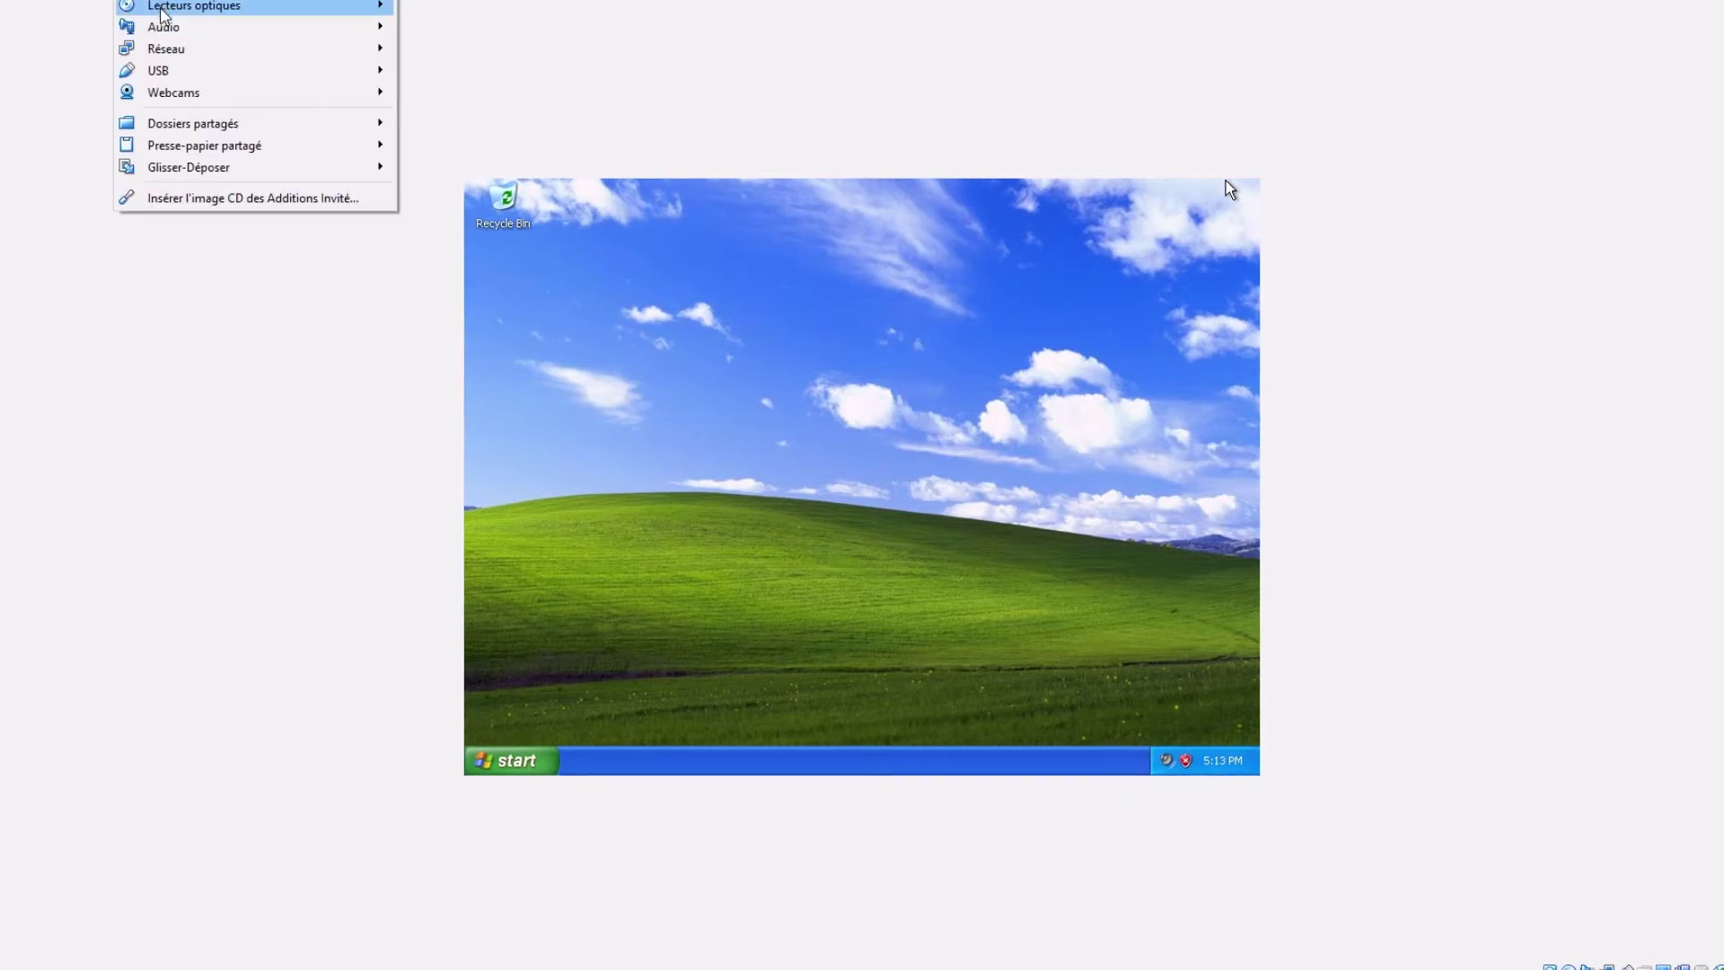
left_click(168, 199)
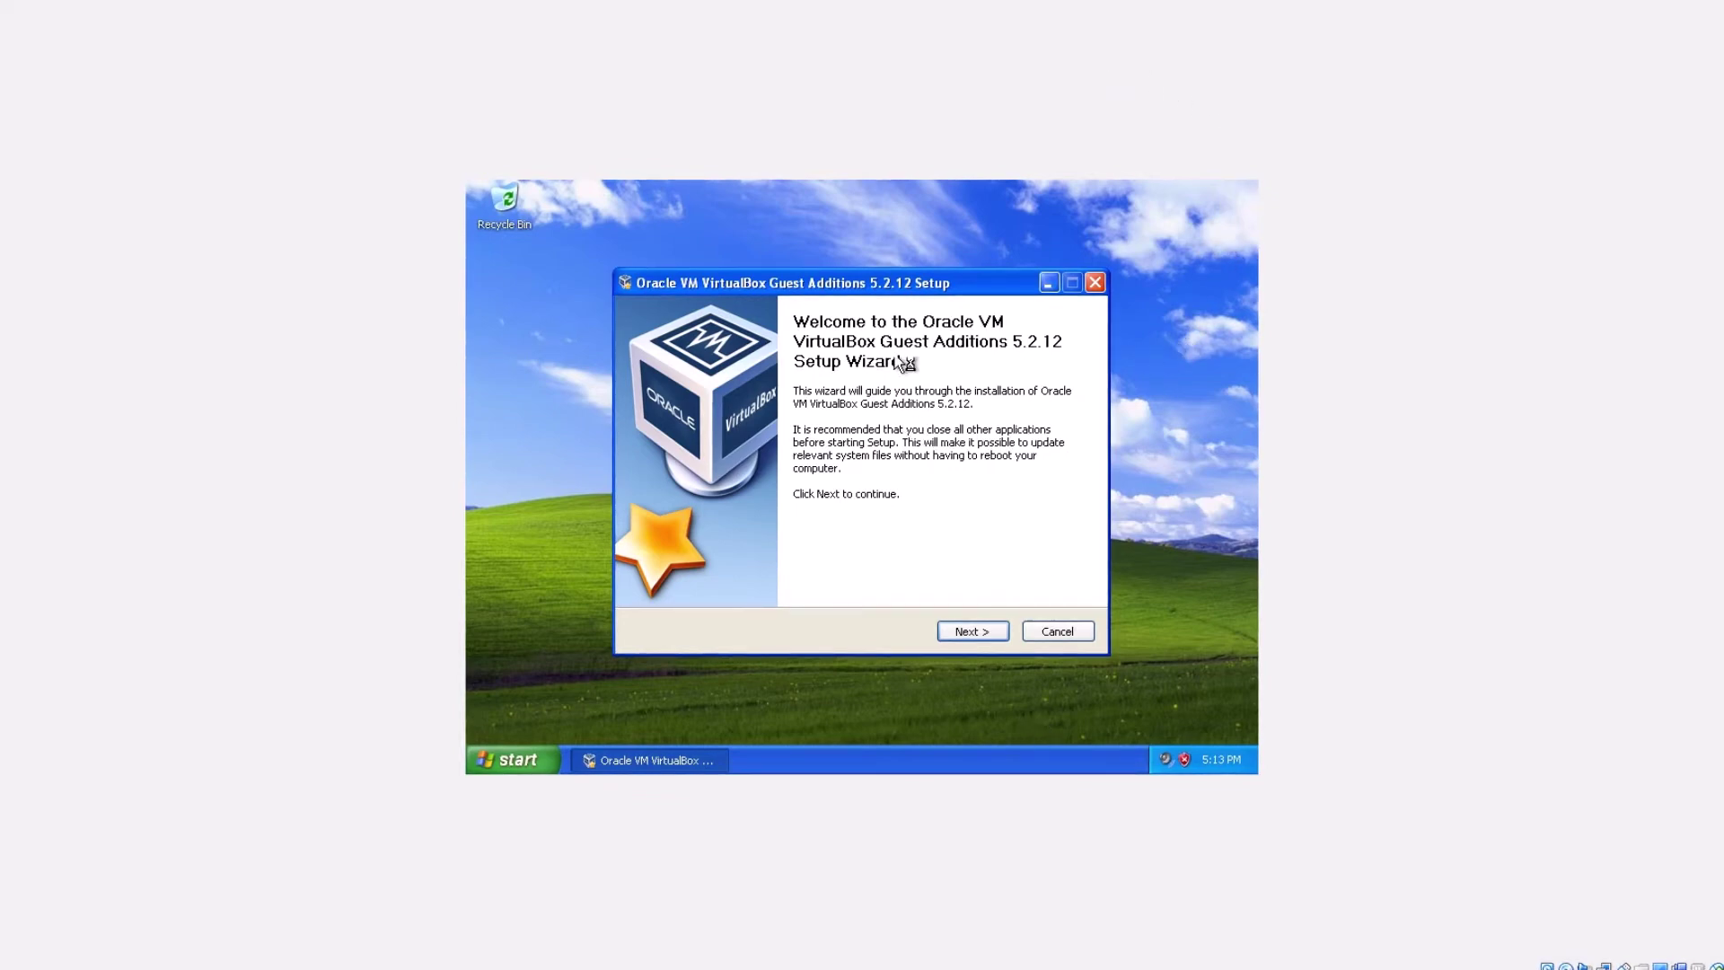
left_click(973, 629)
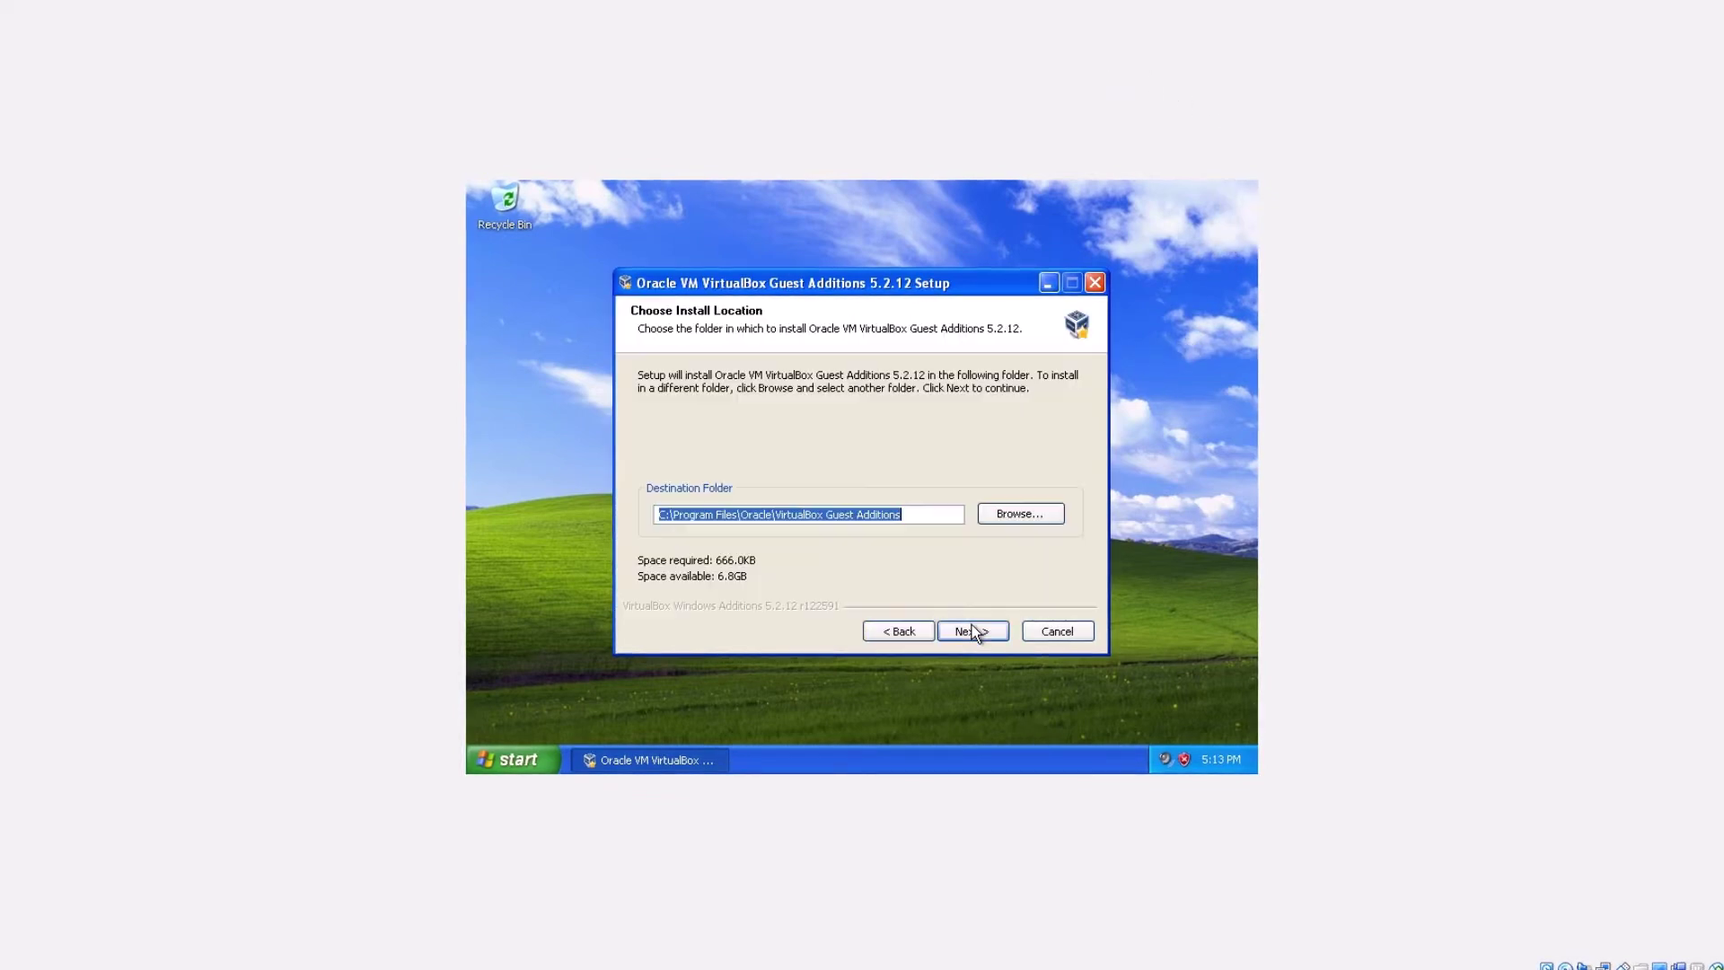
left_click(975, 630)
left_click(974, 630)
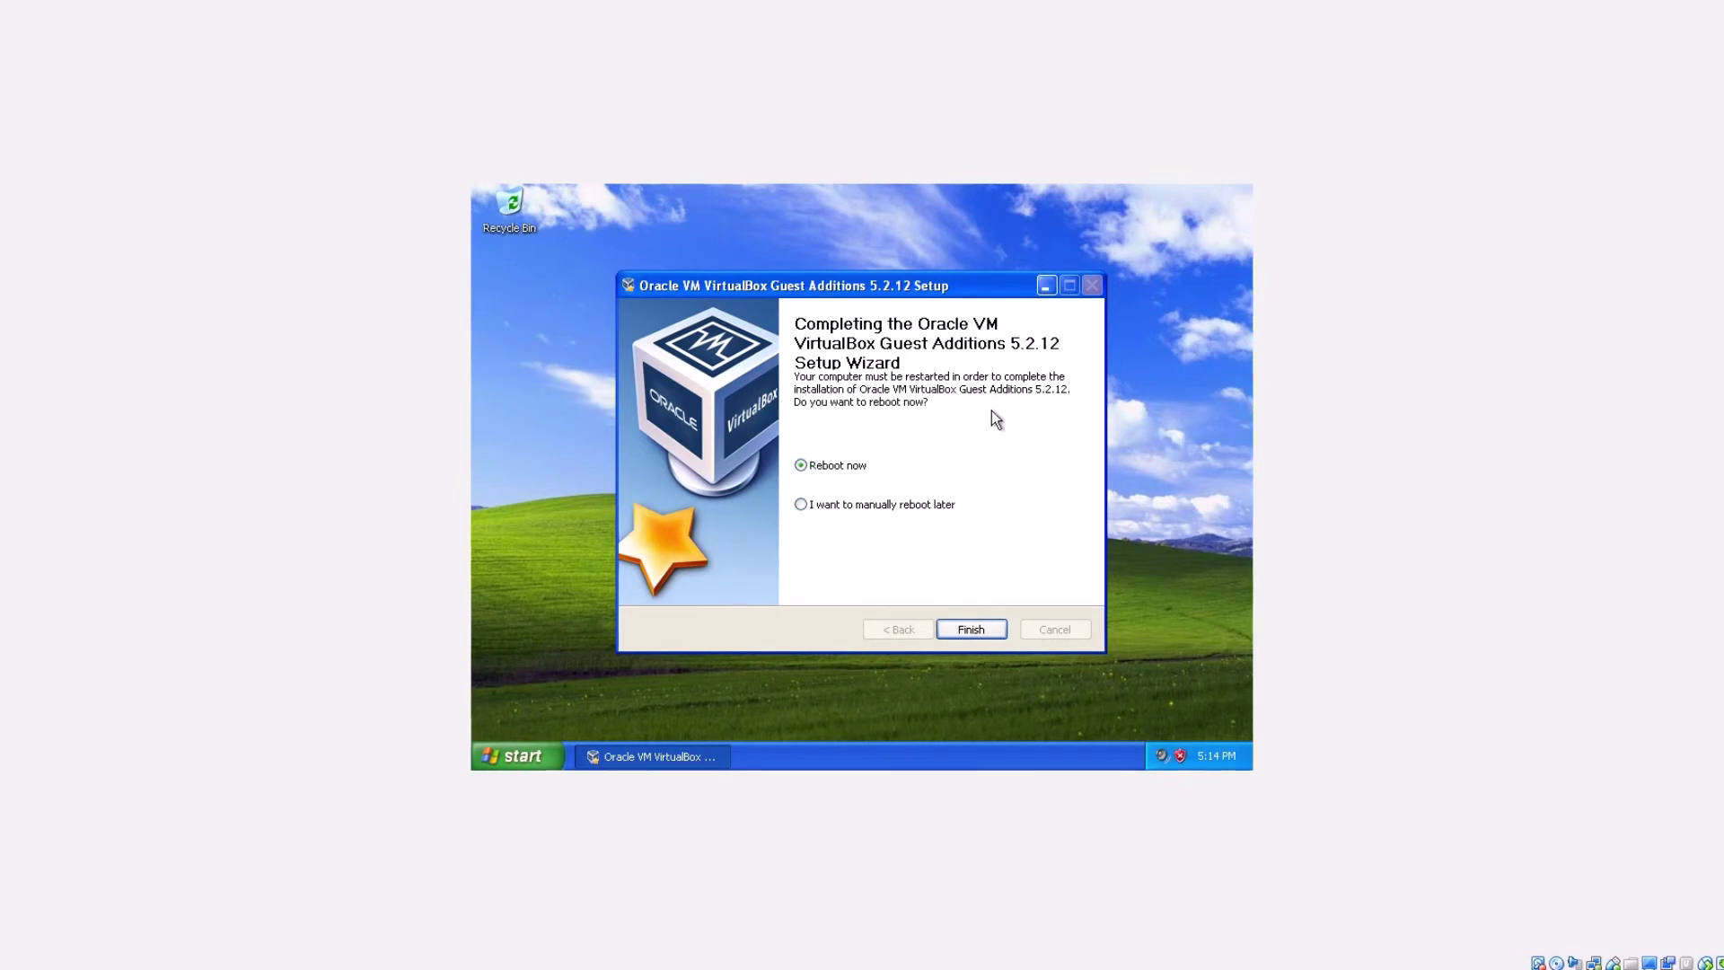
left_click(948, 629)
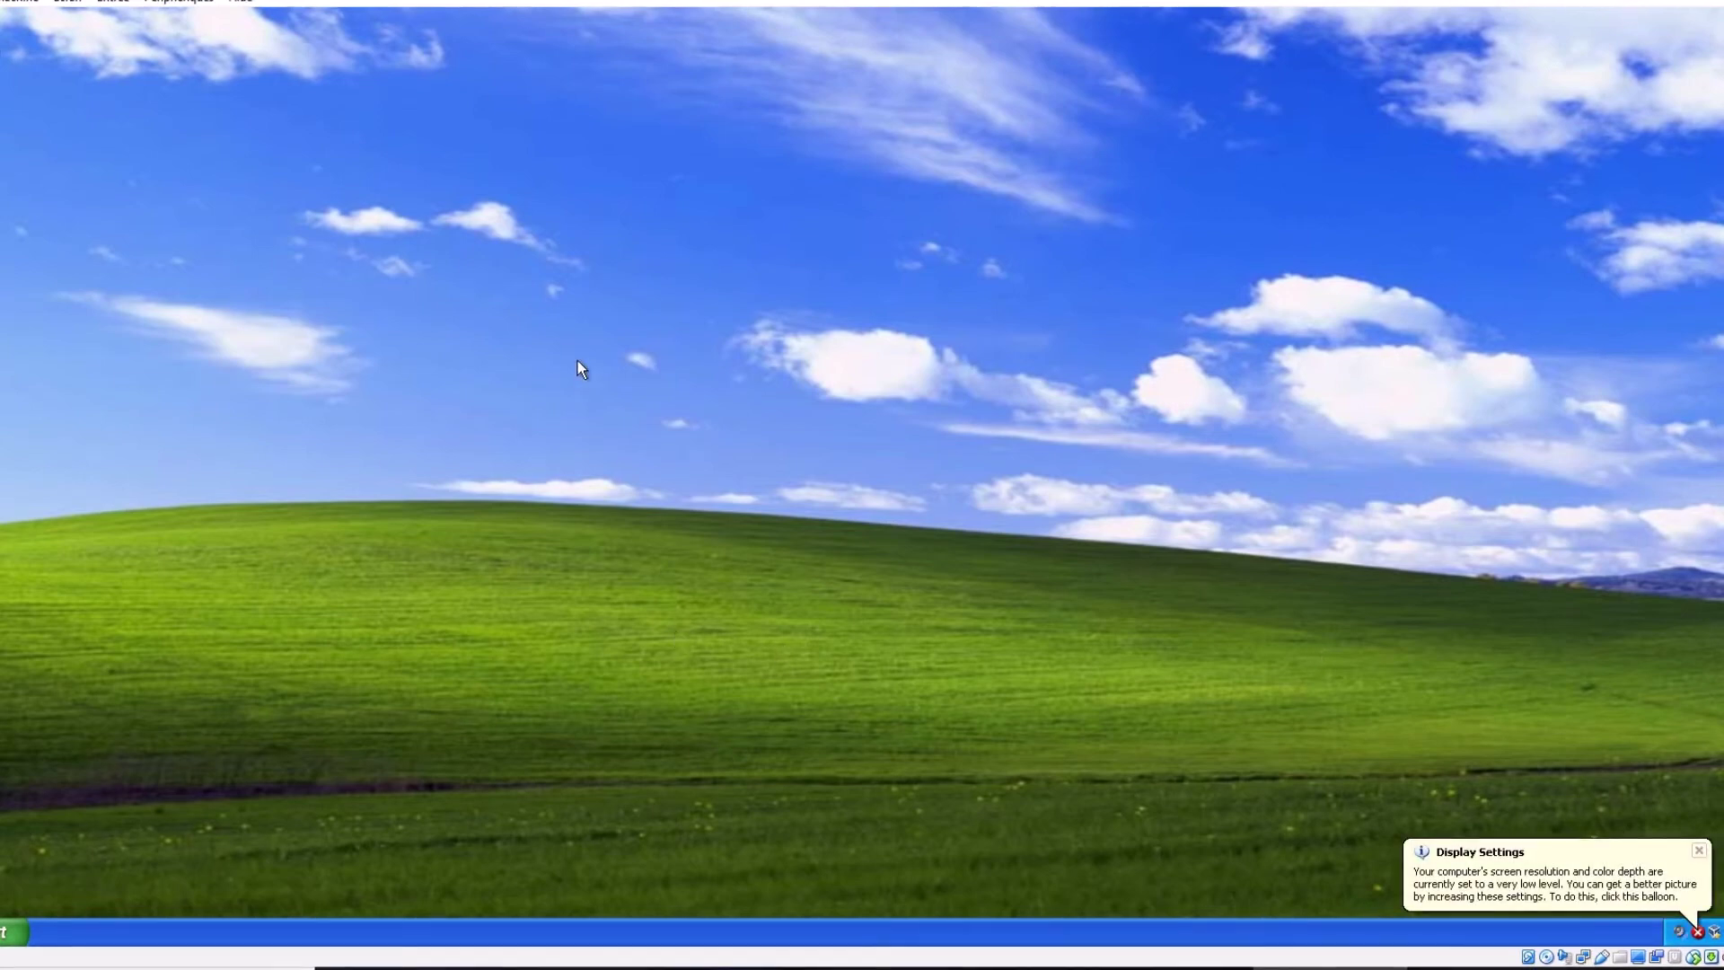
Step: Dismiss the desktop notification balloons and test Internet Explorer by opening and closing it
left_click(1698, 850)
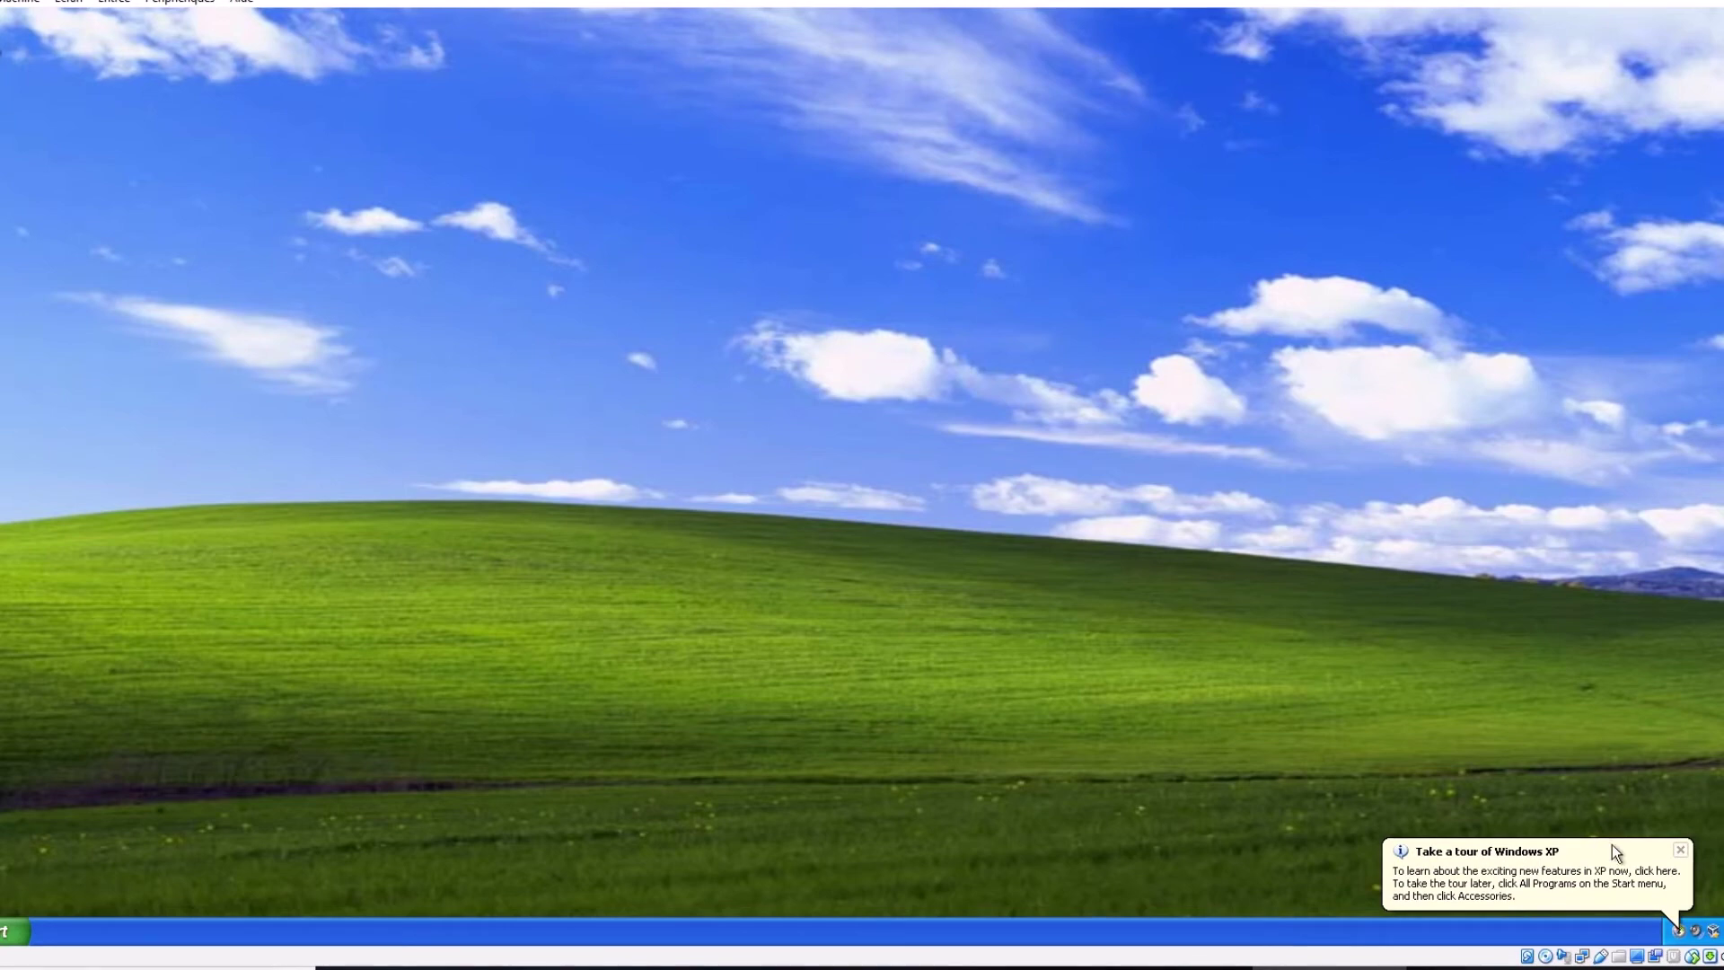
left_click(1679, 849)
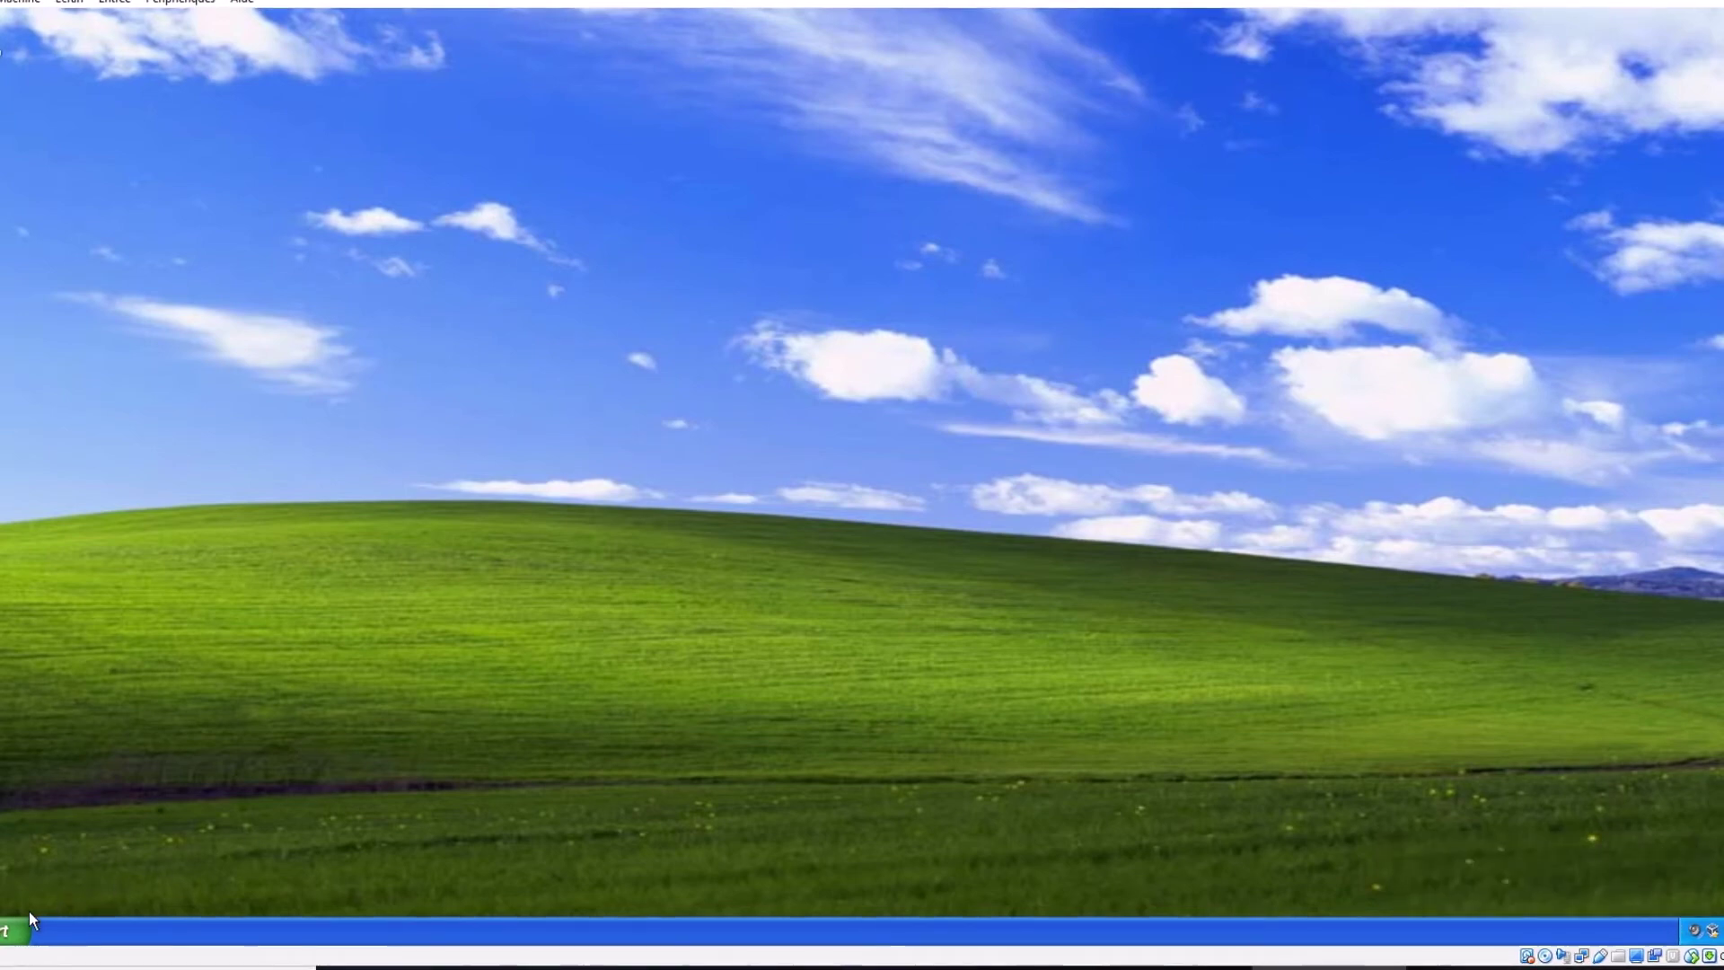
left_click(11, 933)
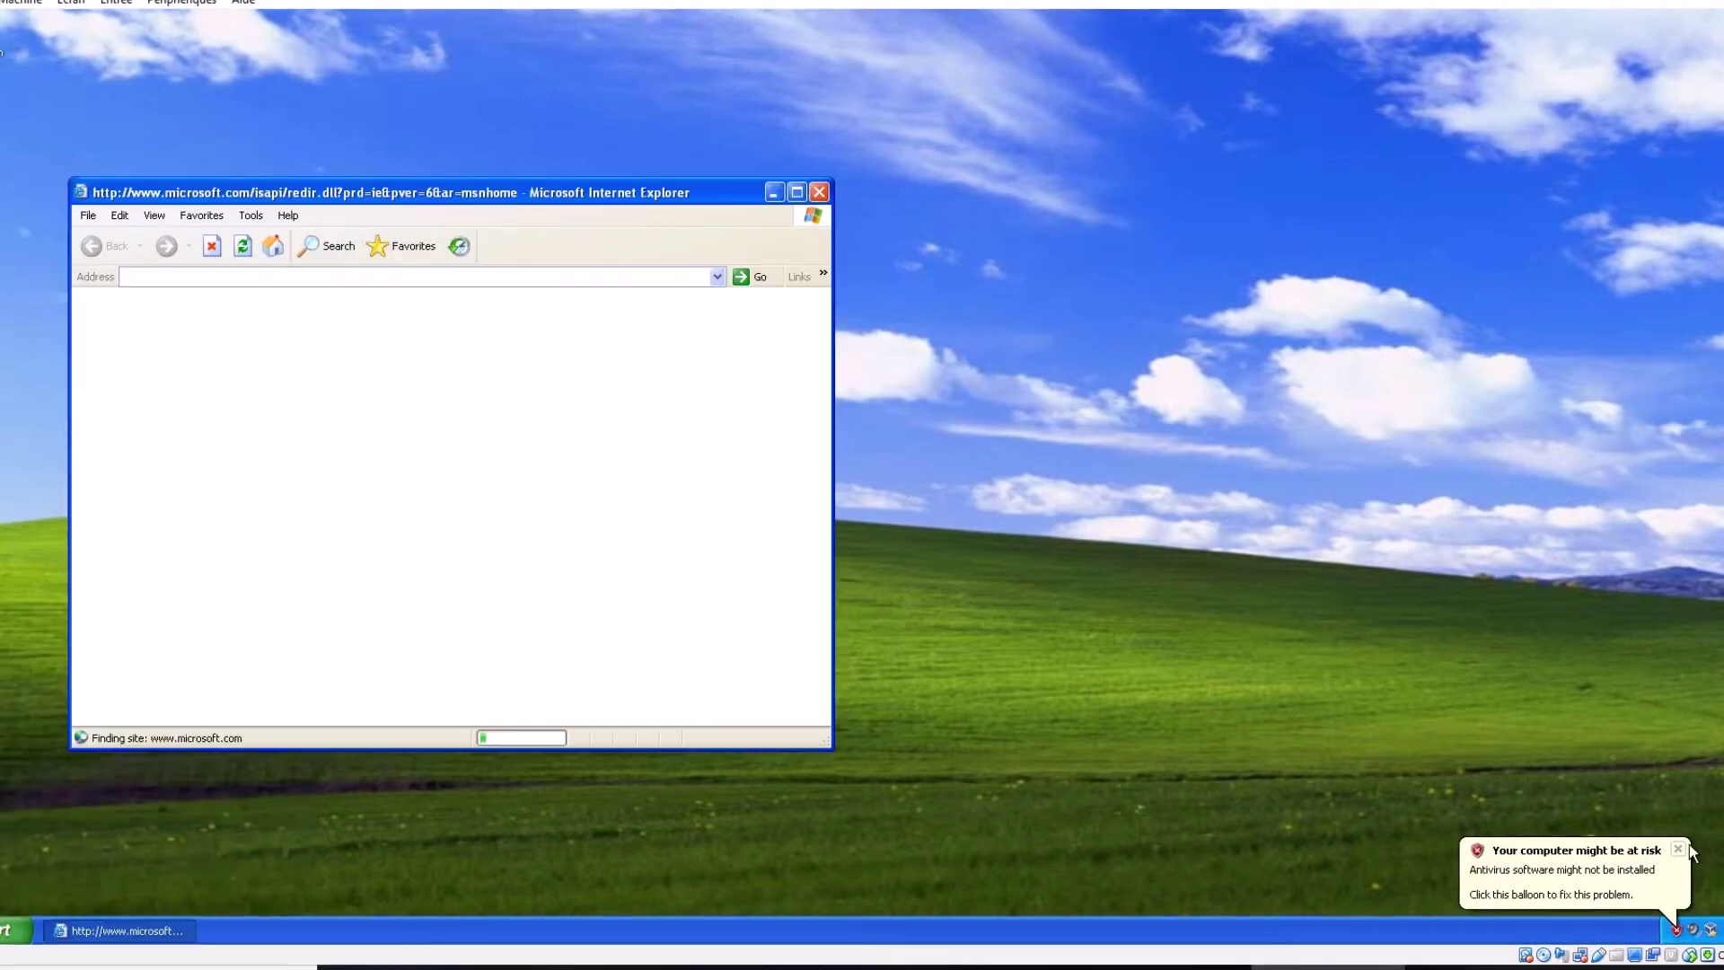
left_click(1679, 849)
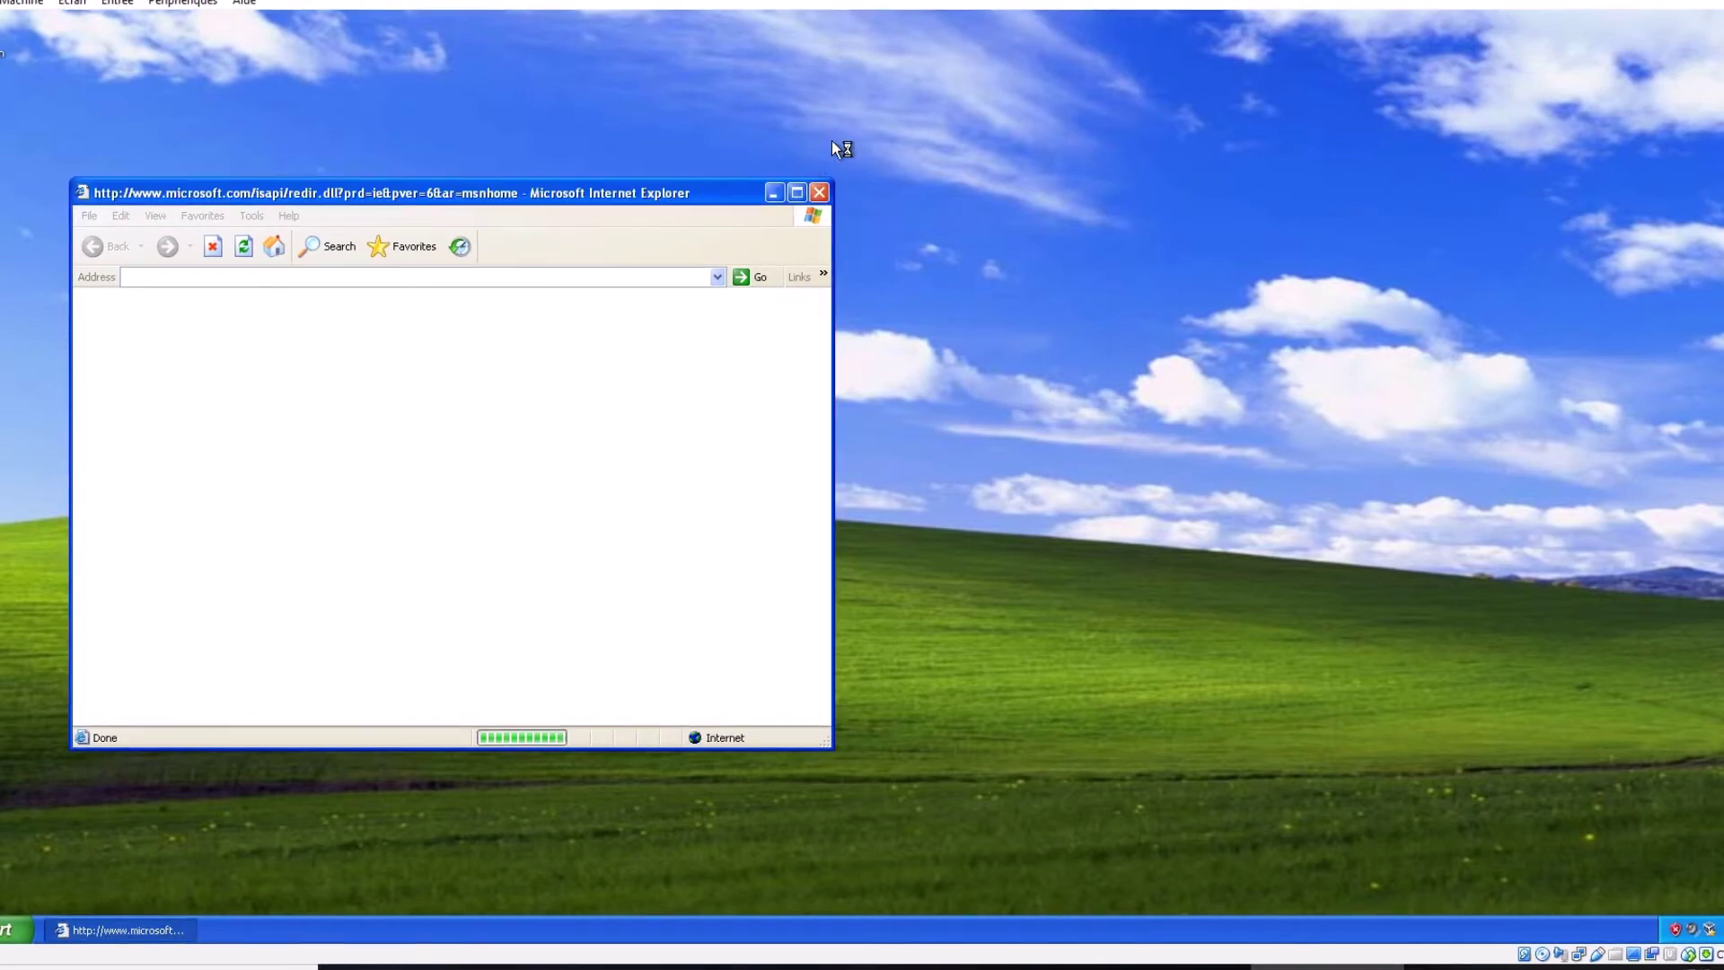
left_click(819, 192)
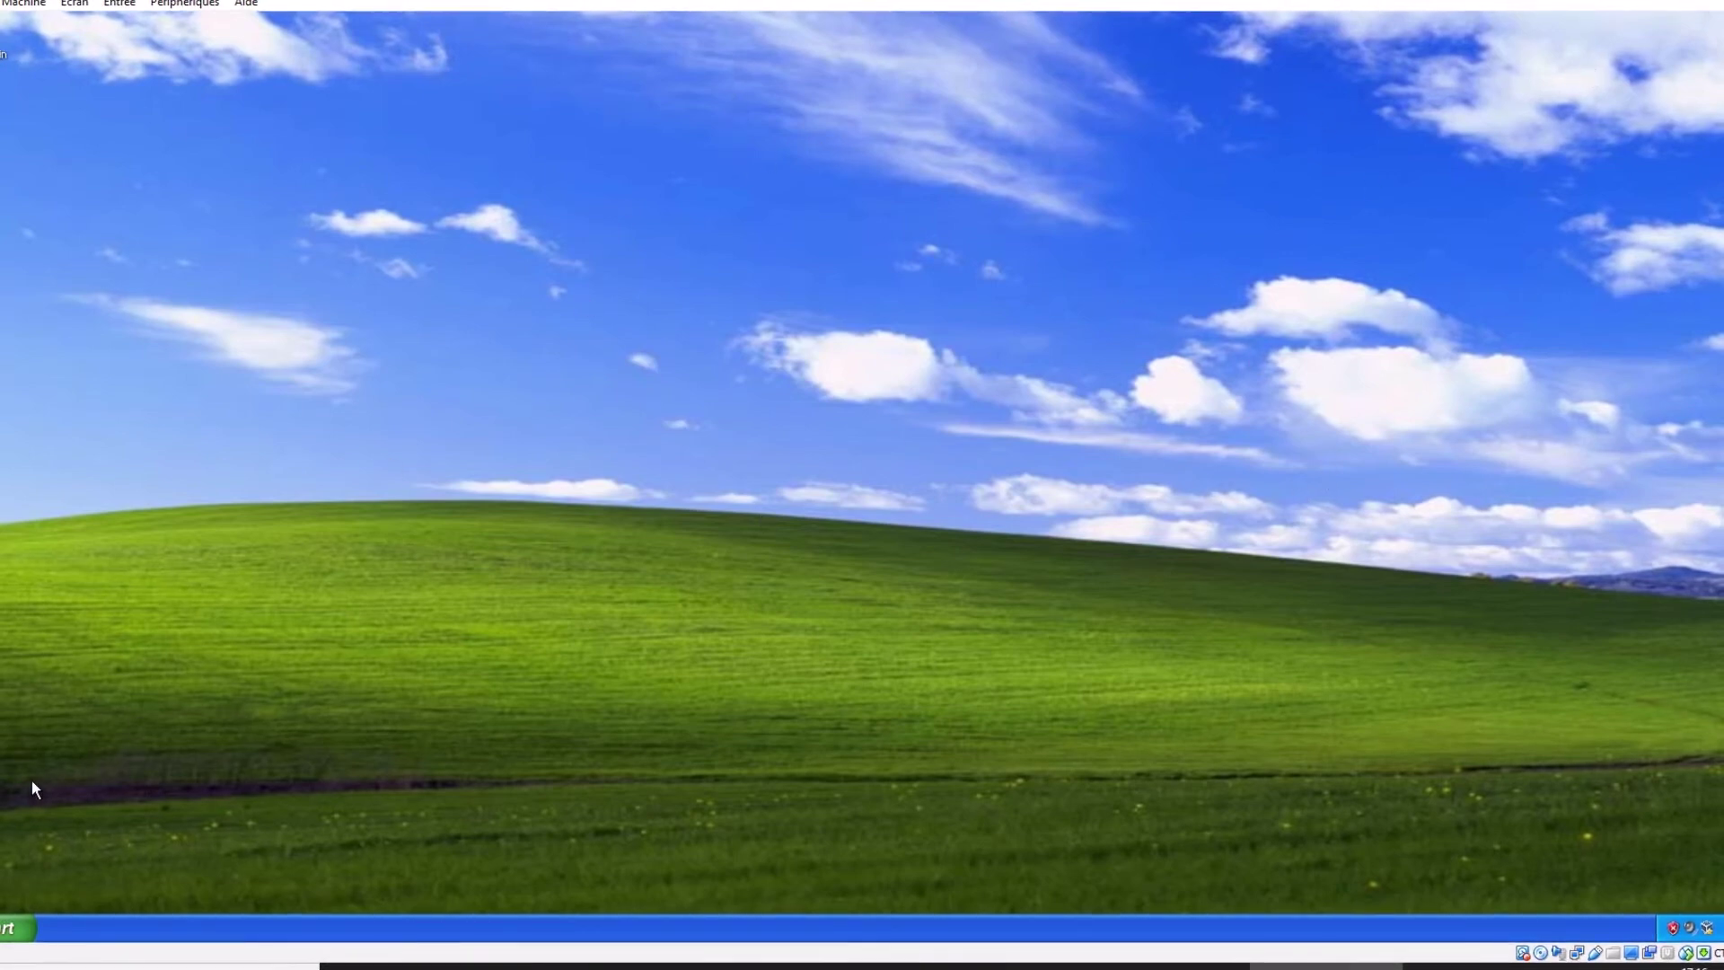
left_click(14, 934)
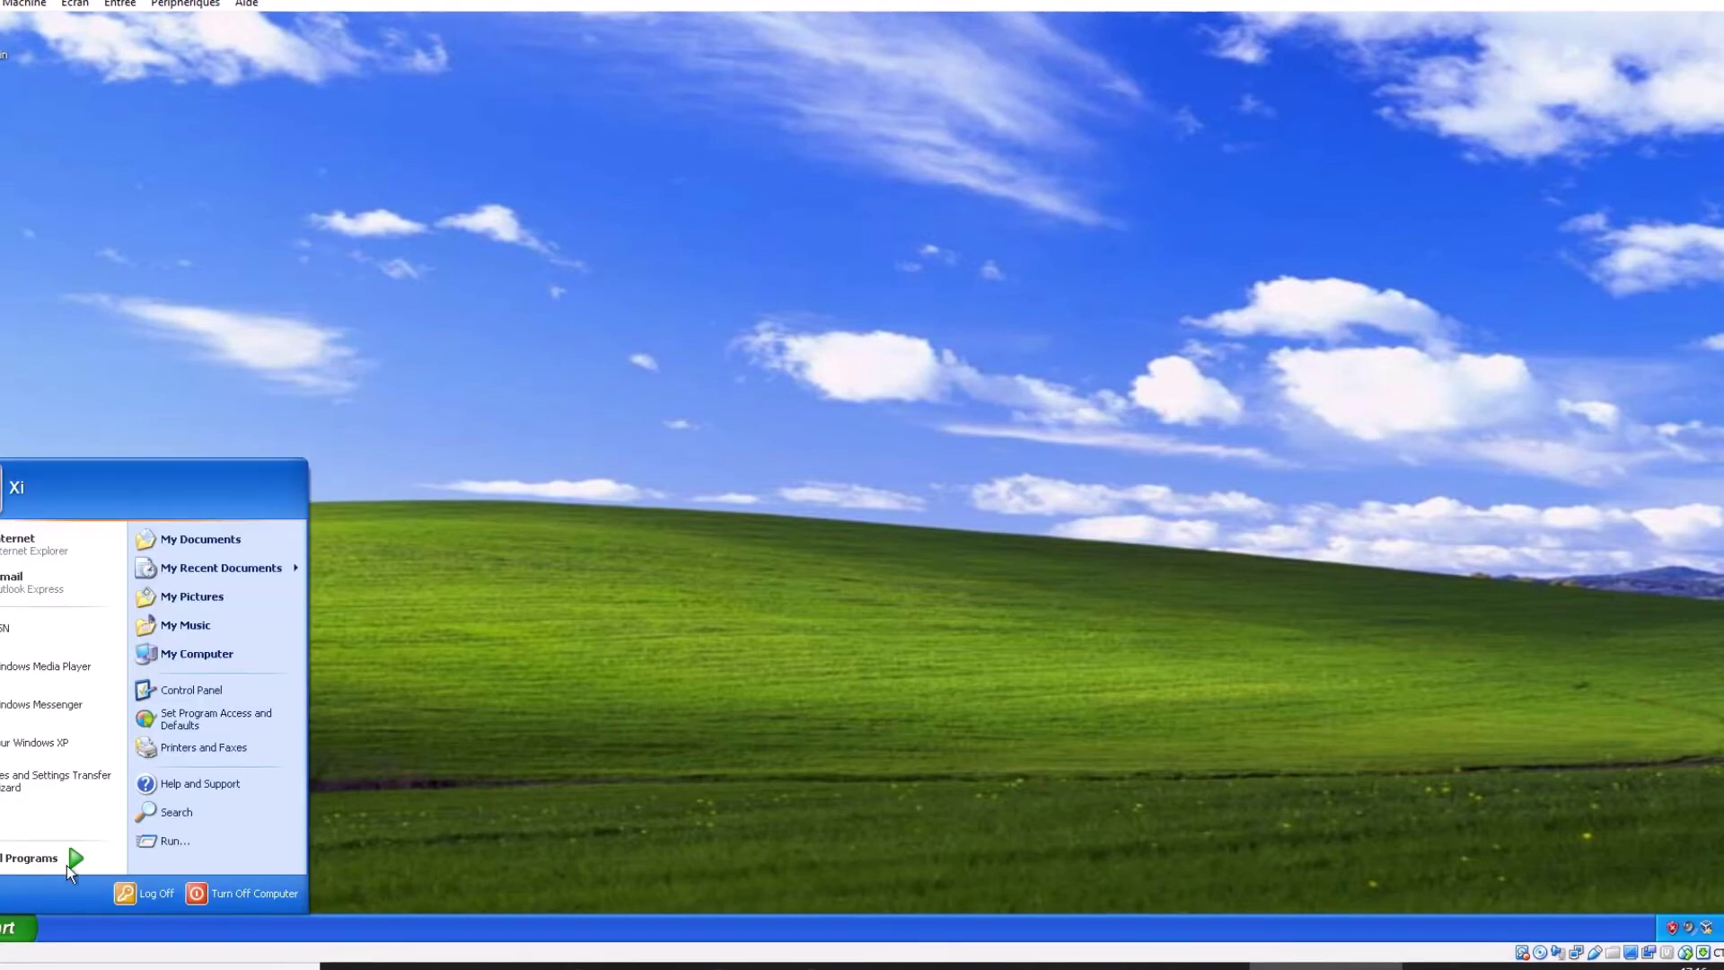
right_click(570, 708)
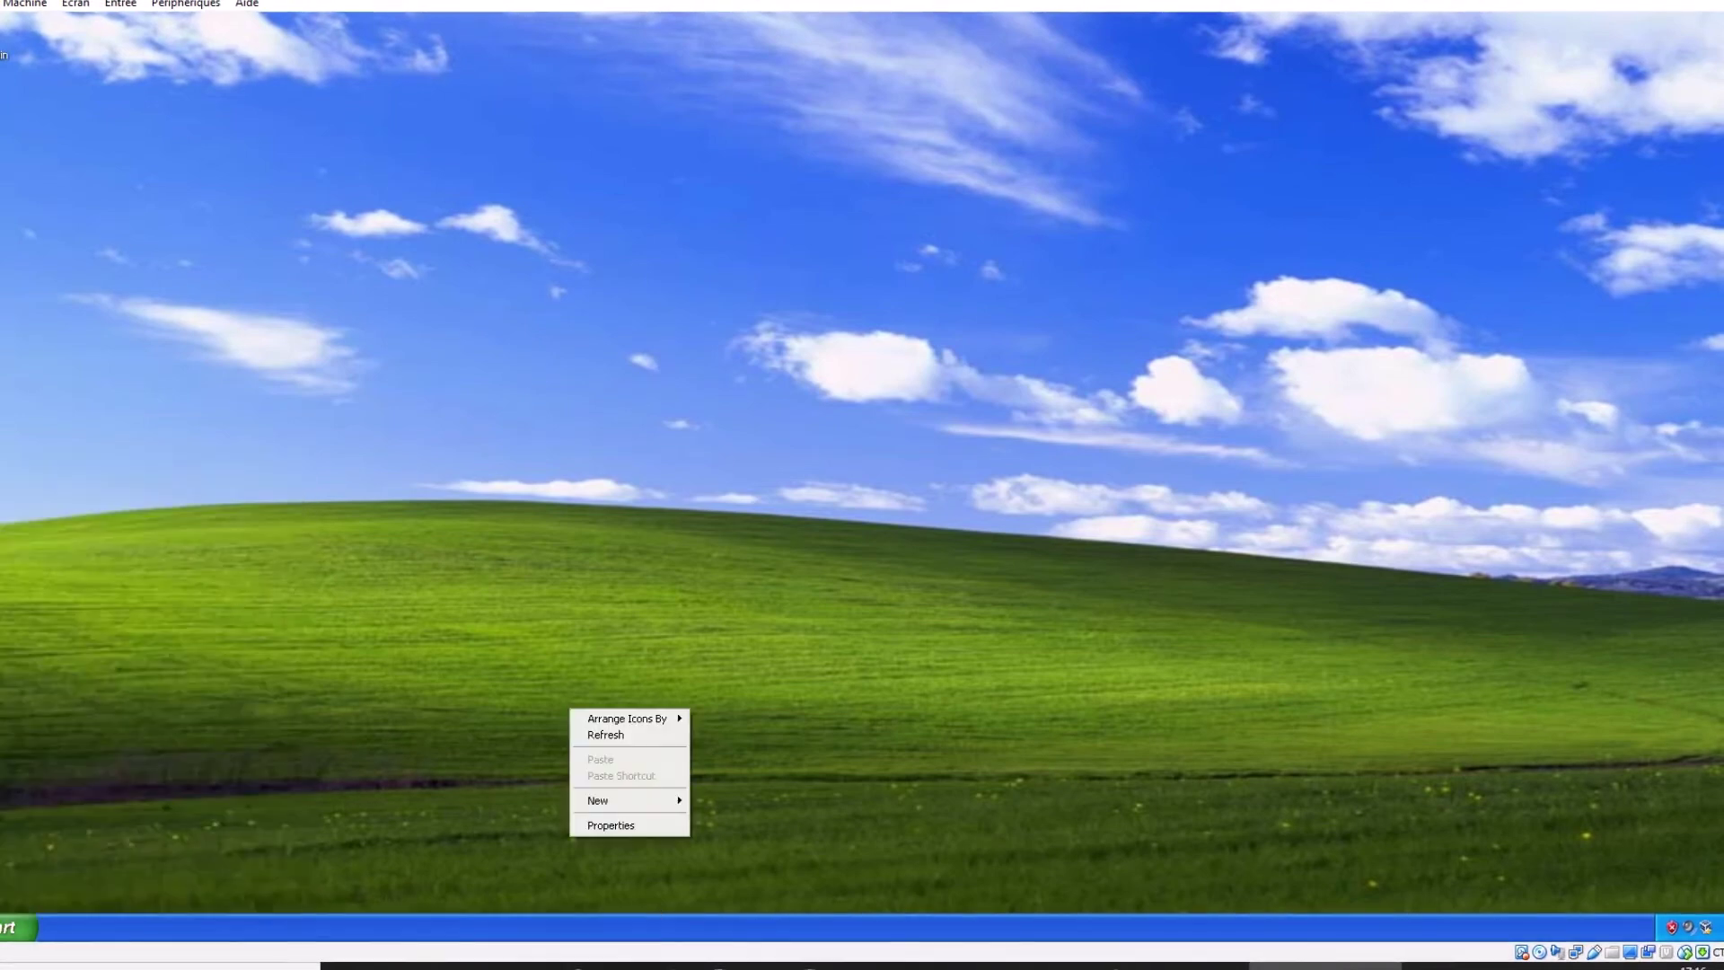
left_click(1594, 81)
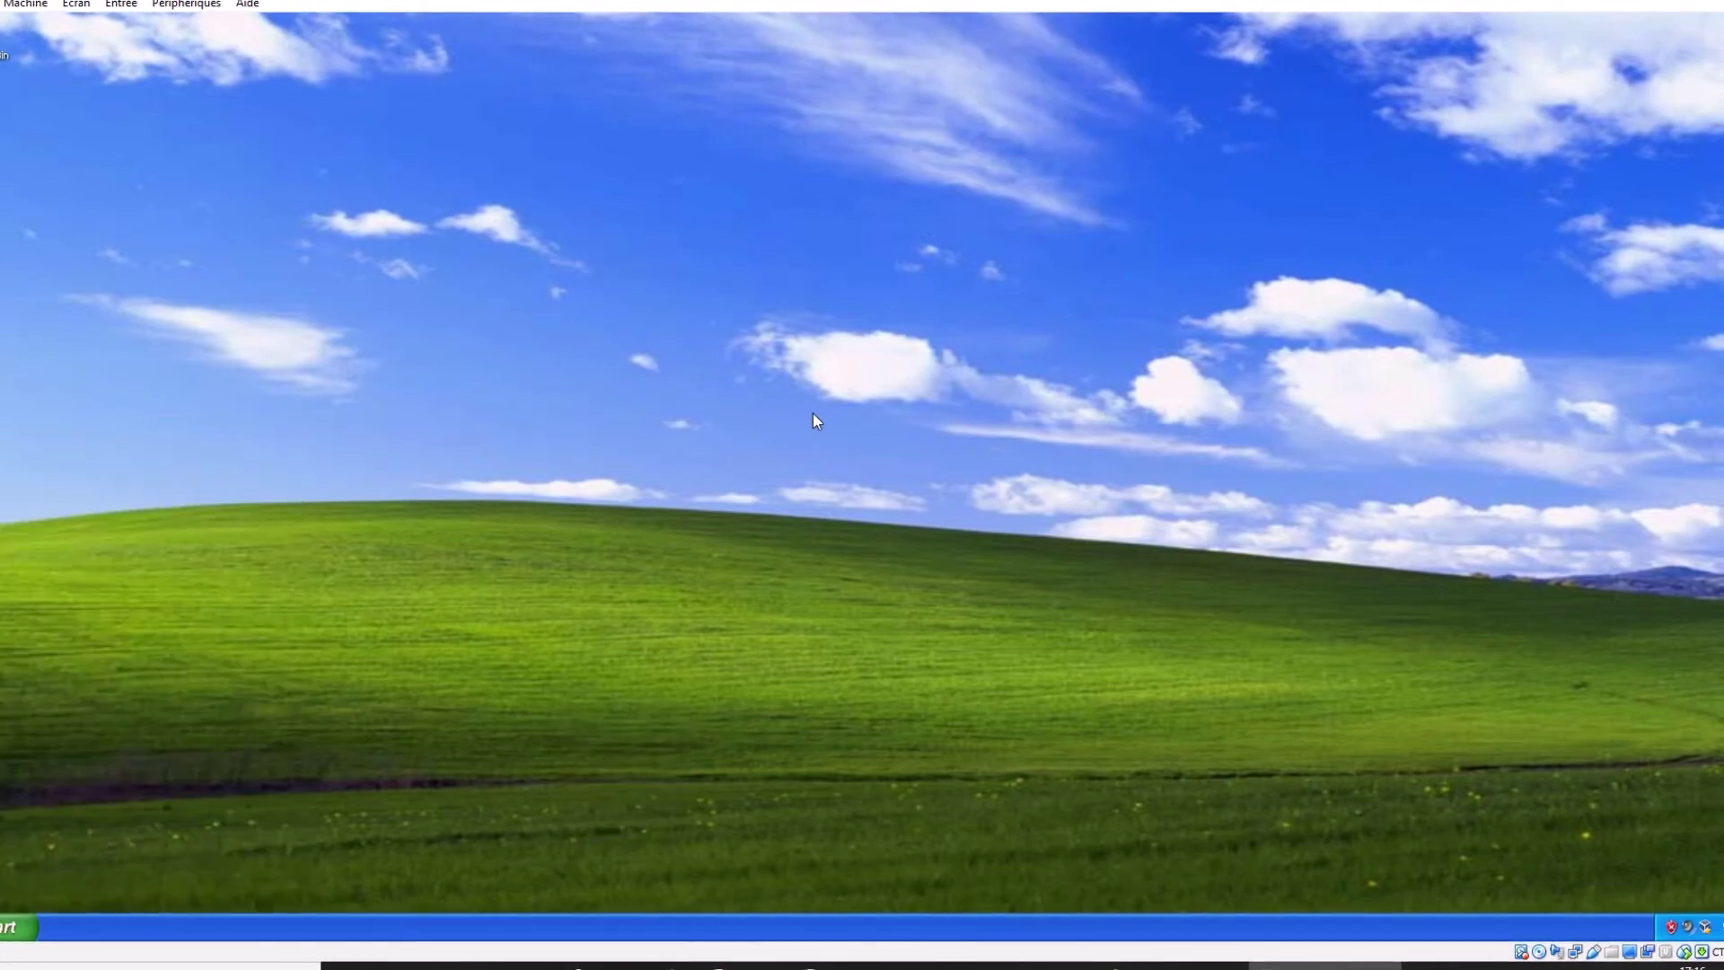
Step: Close the virtual machine window, powering off the Youtube machine
left_click(1722, 1)
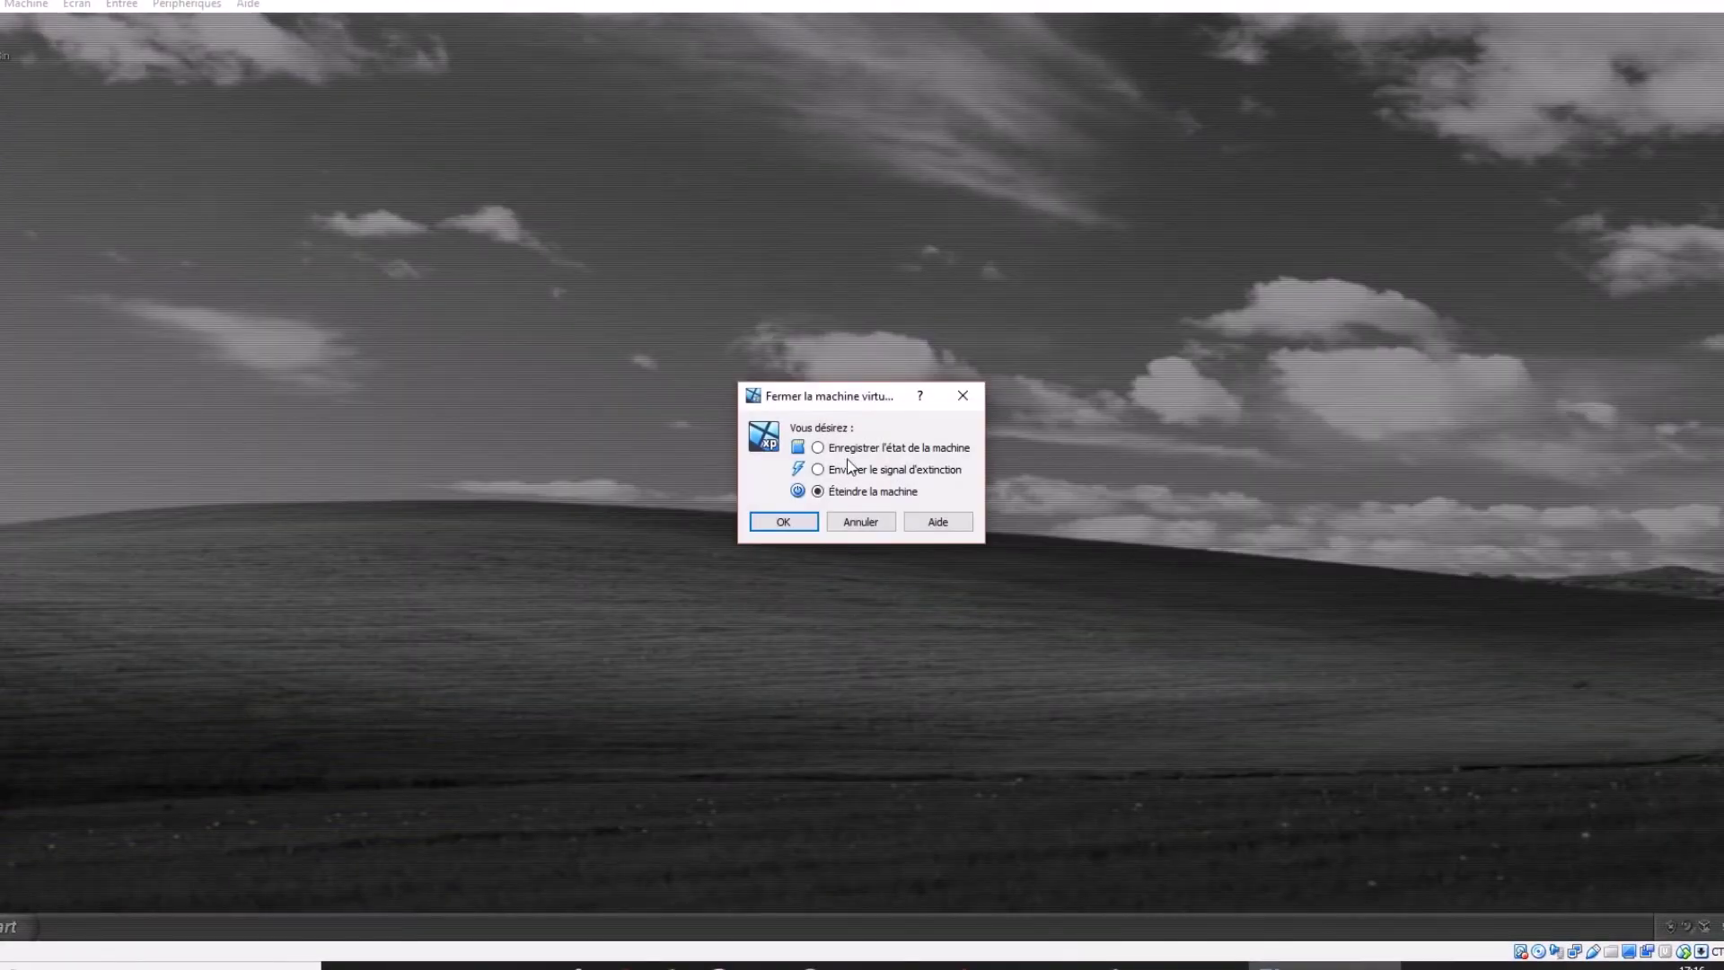
left_click(784, 522)
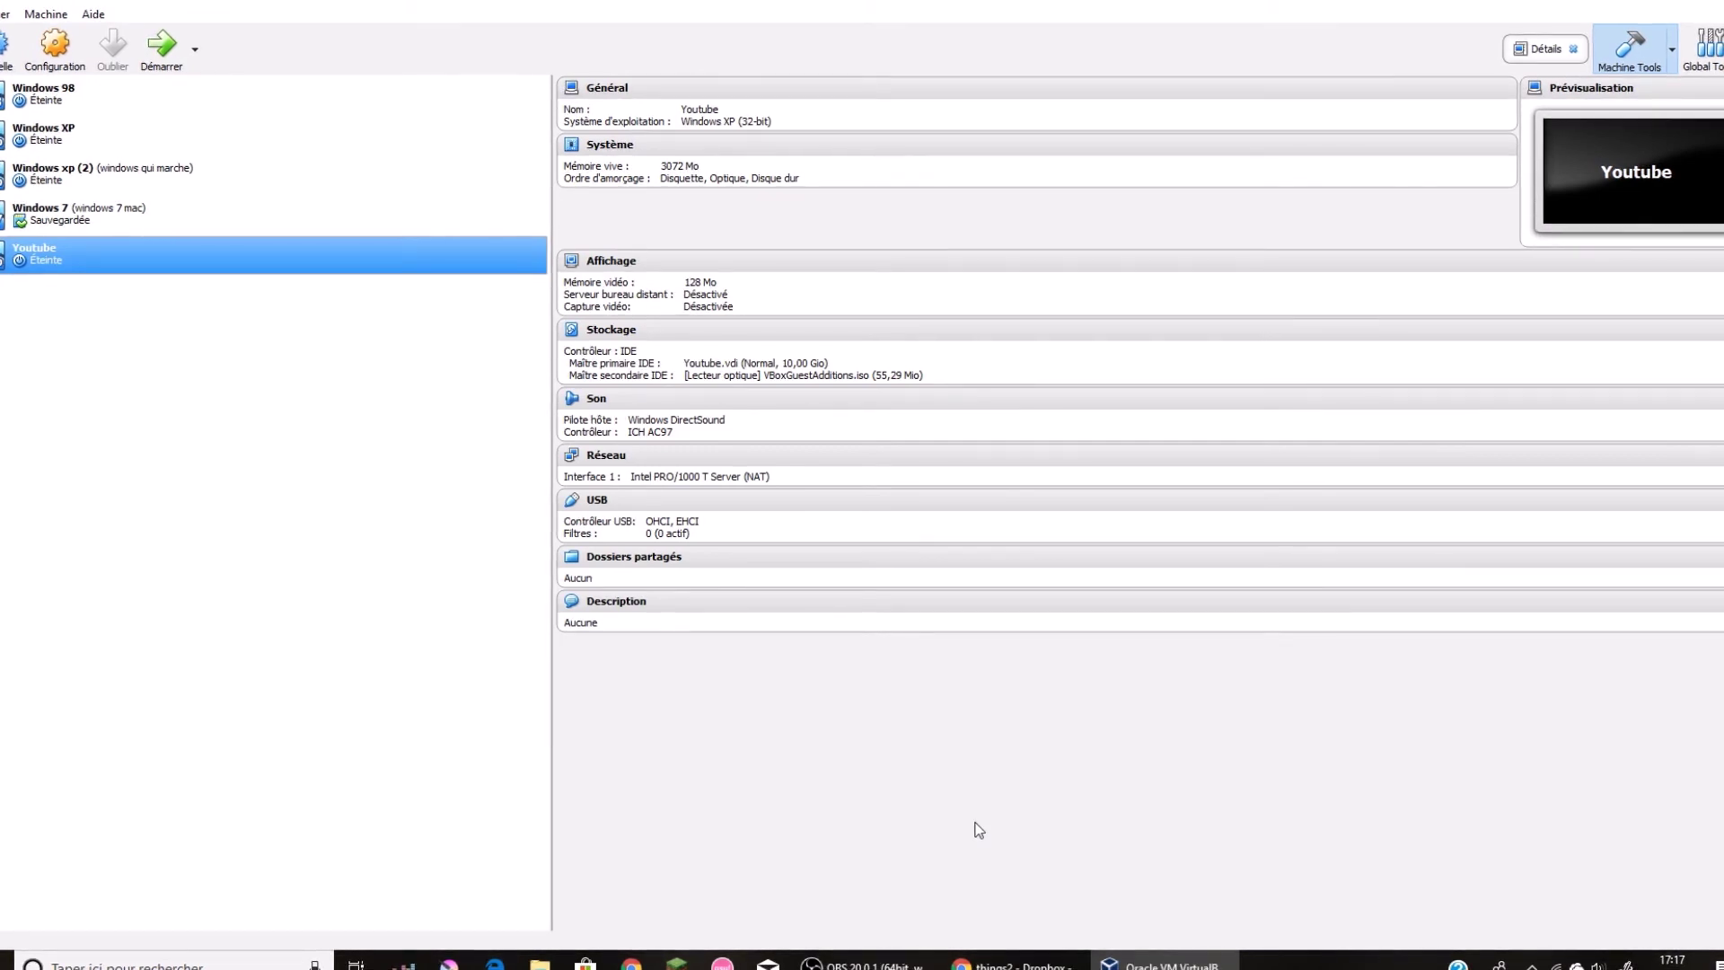
Step: Switch to Chrome and, from a new tab, change the active Google account to the last one listed
left_click(1013, 963)
left_click(351, 5)
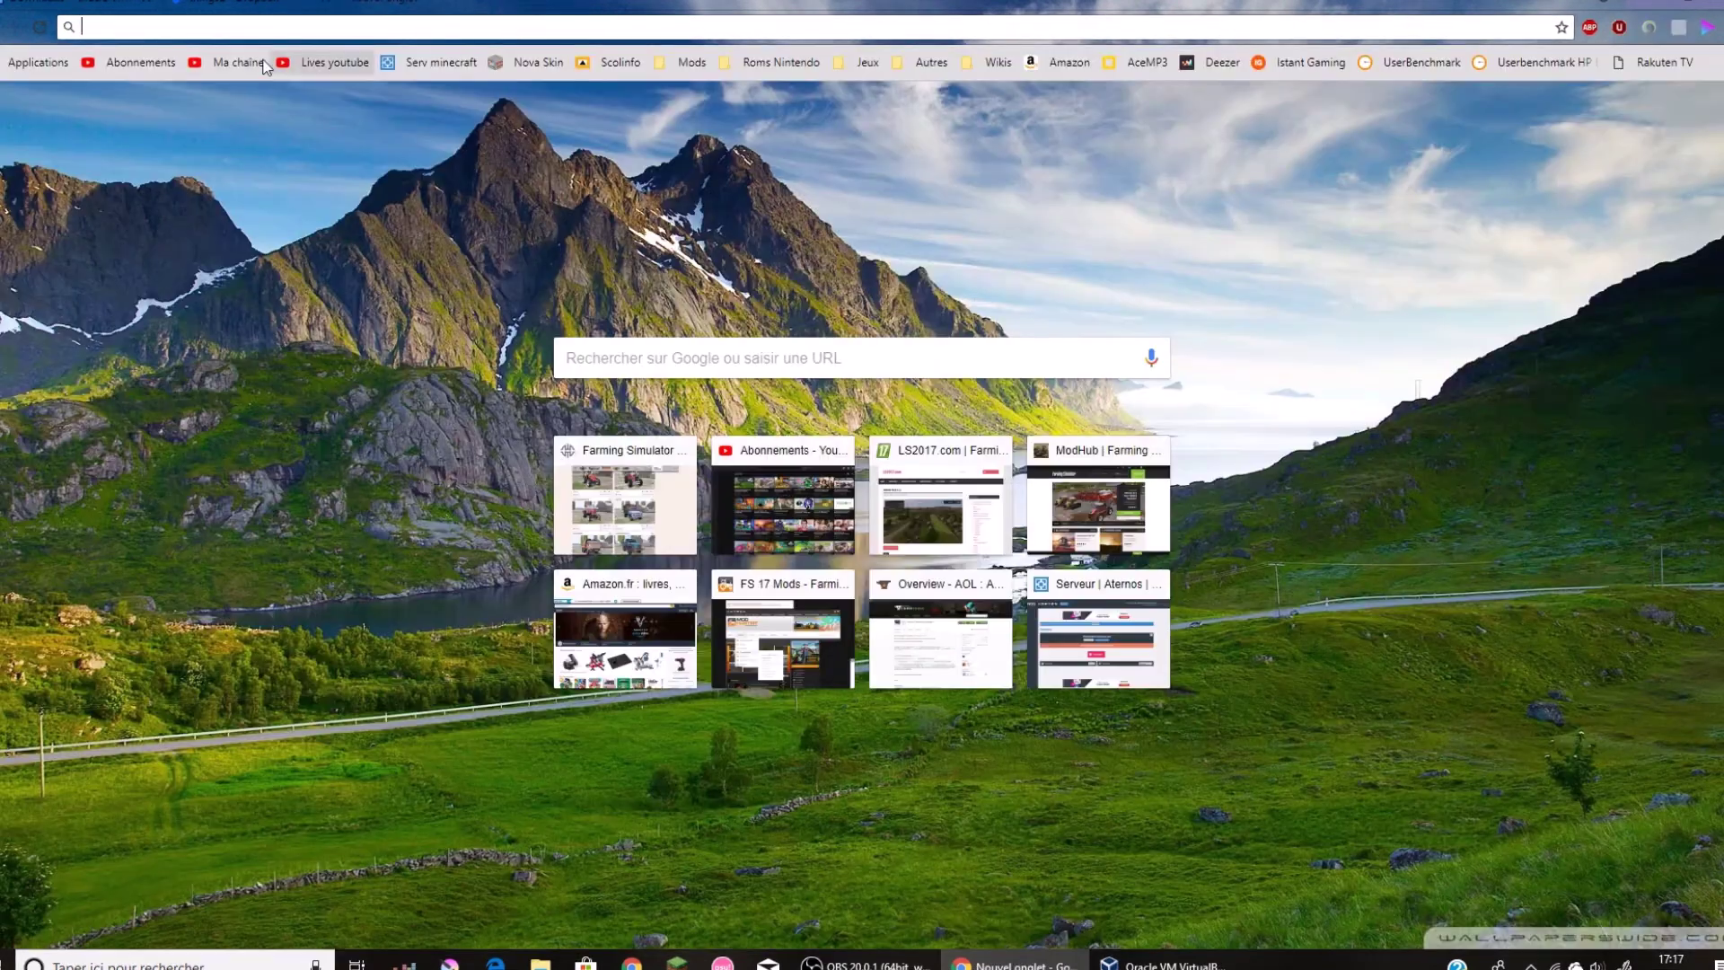
left_click(1716, 109)
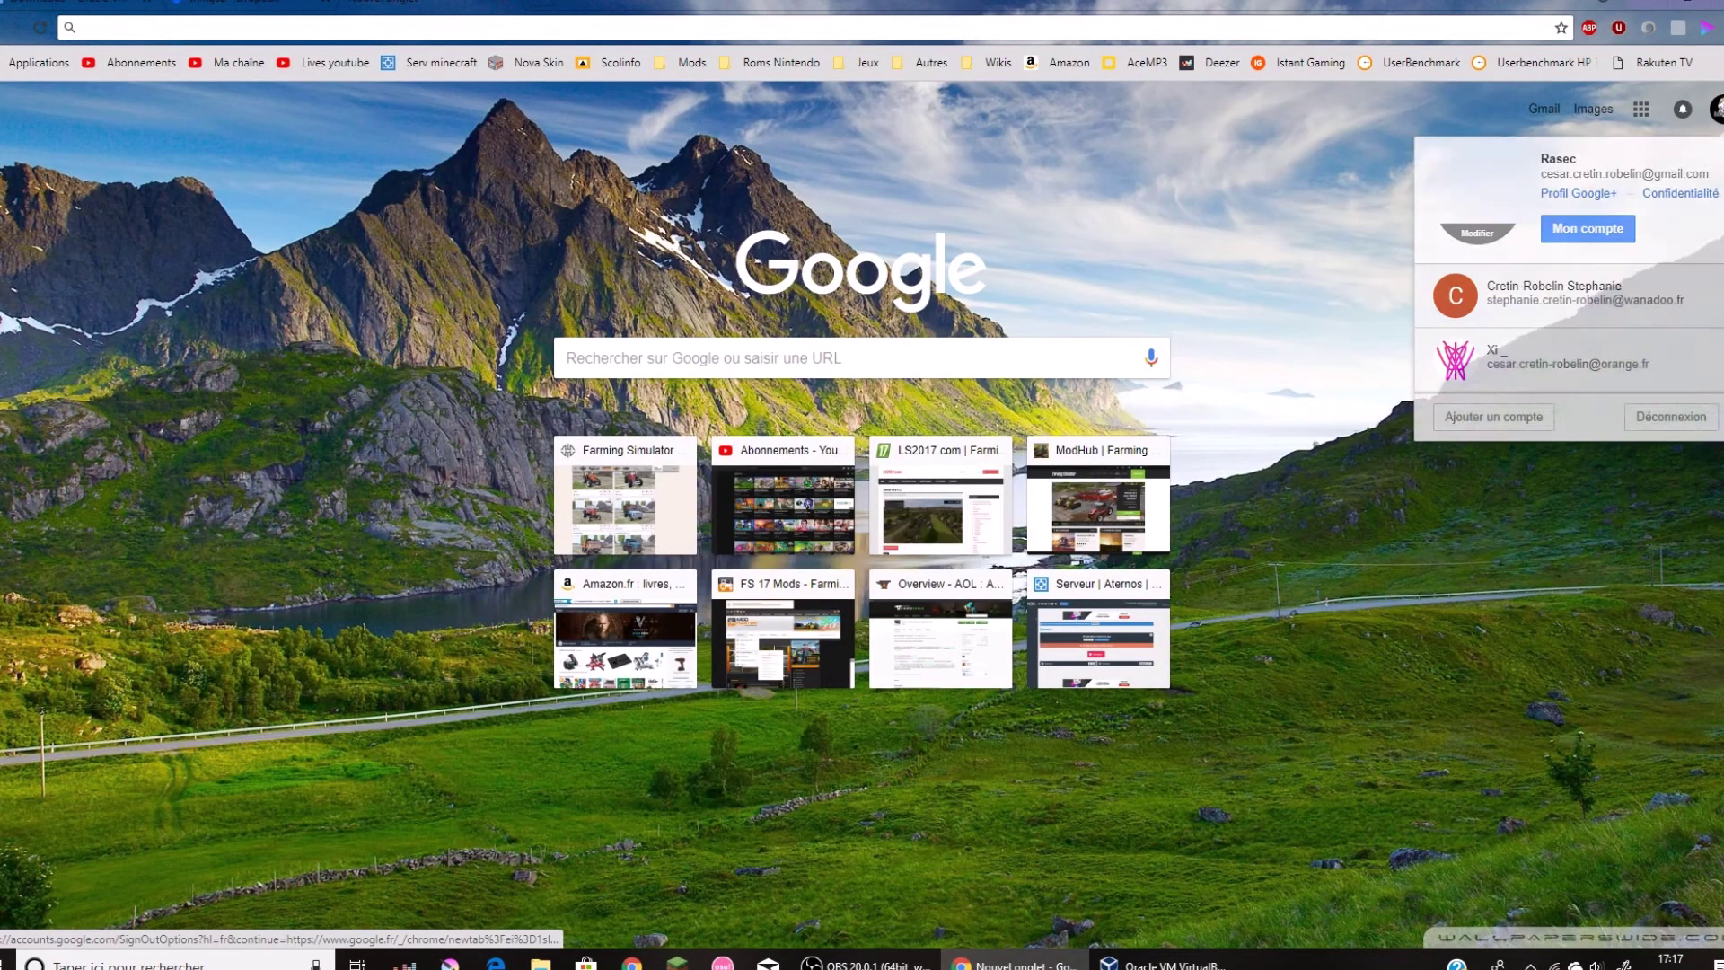
left_click(1571, 351)
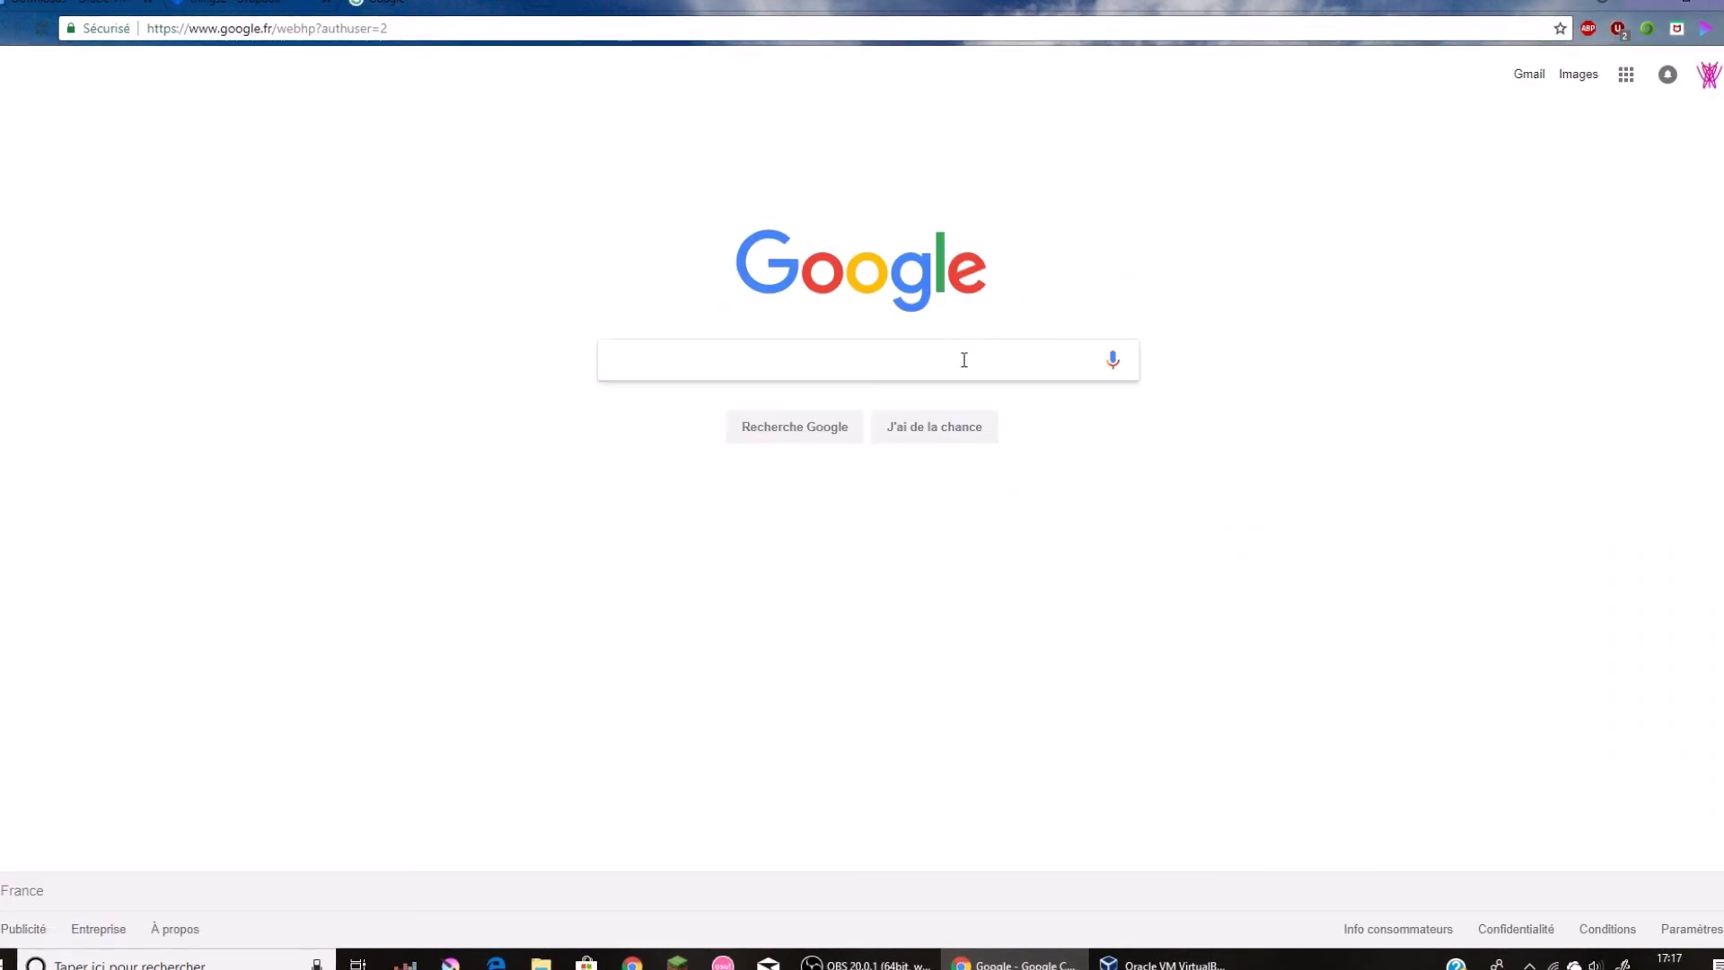
Step: Search Google for "yotube" and open the YouTube home page from the results
type("y")
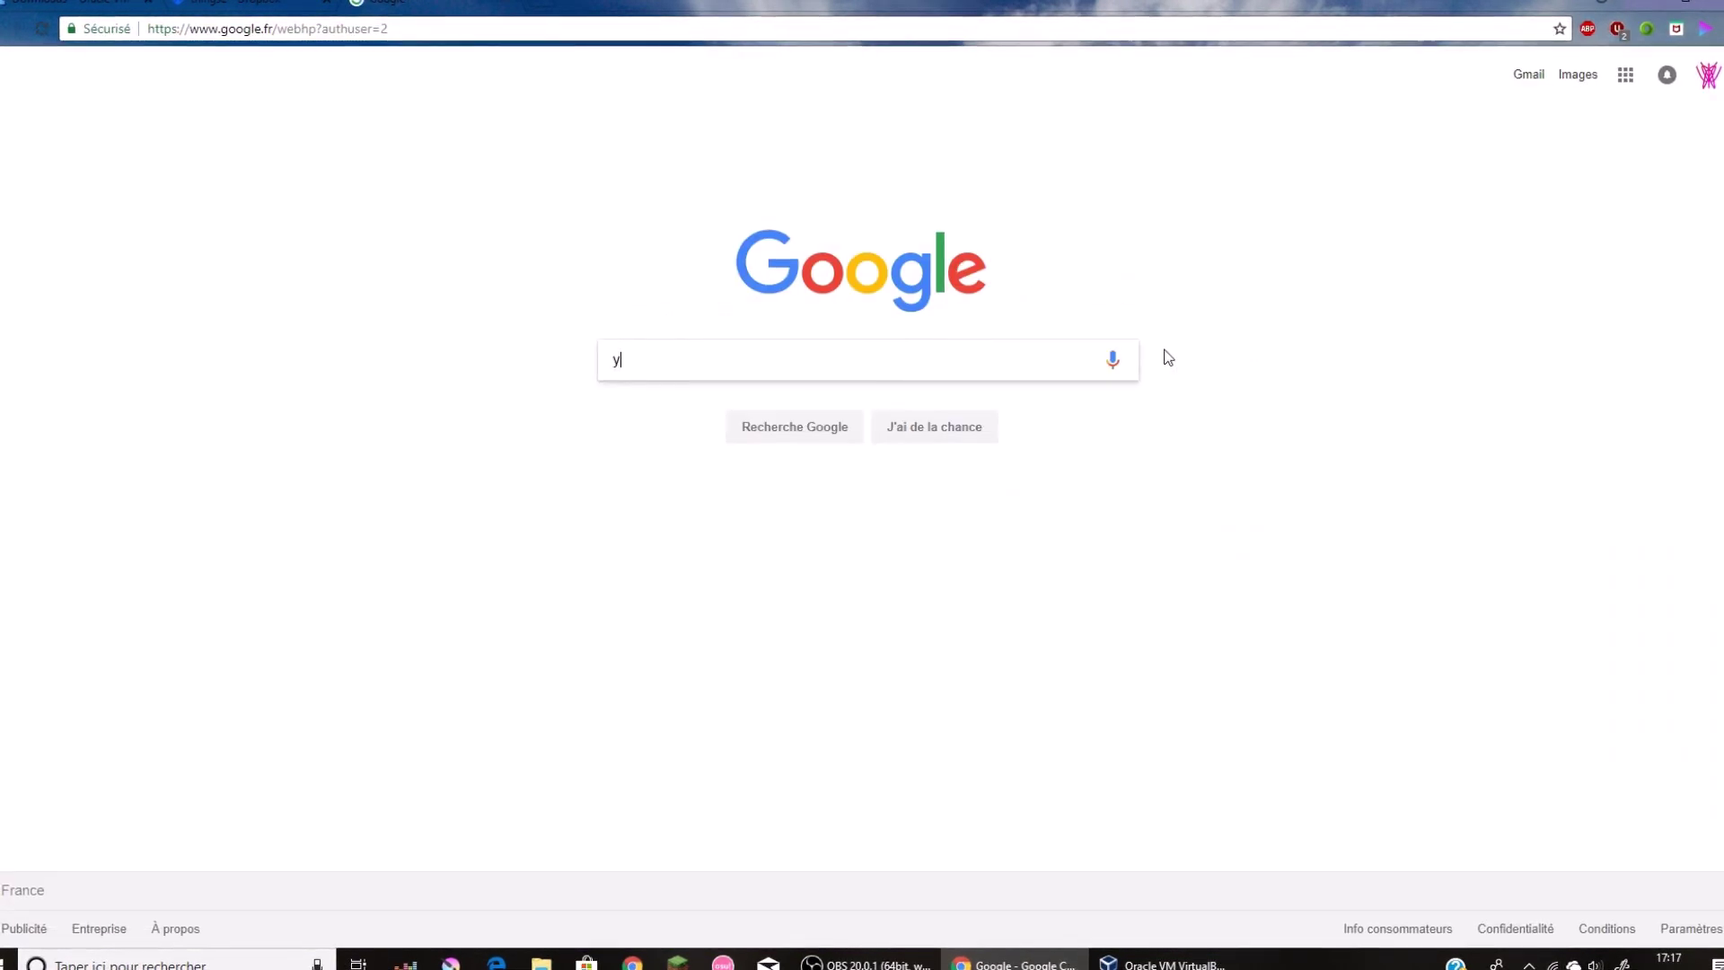
type("otube")
key("Return")
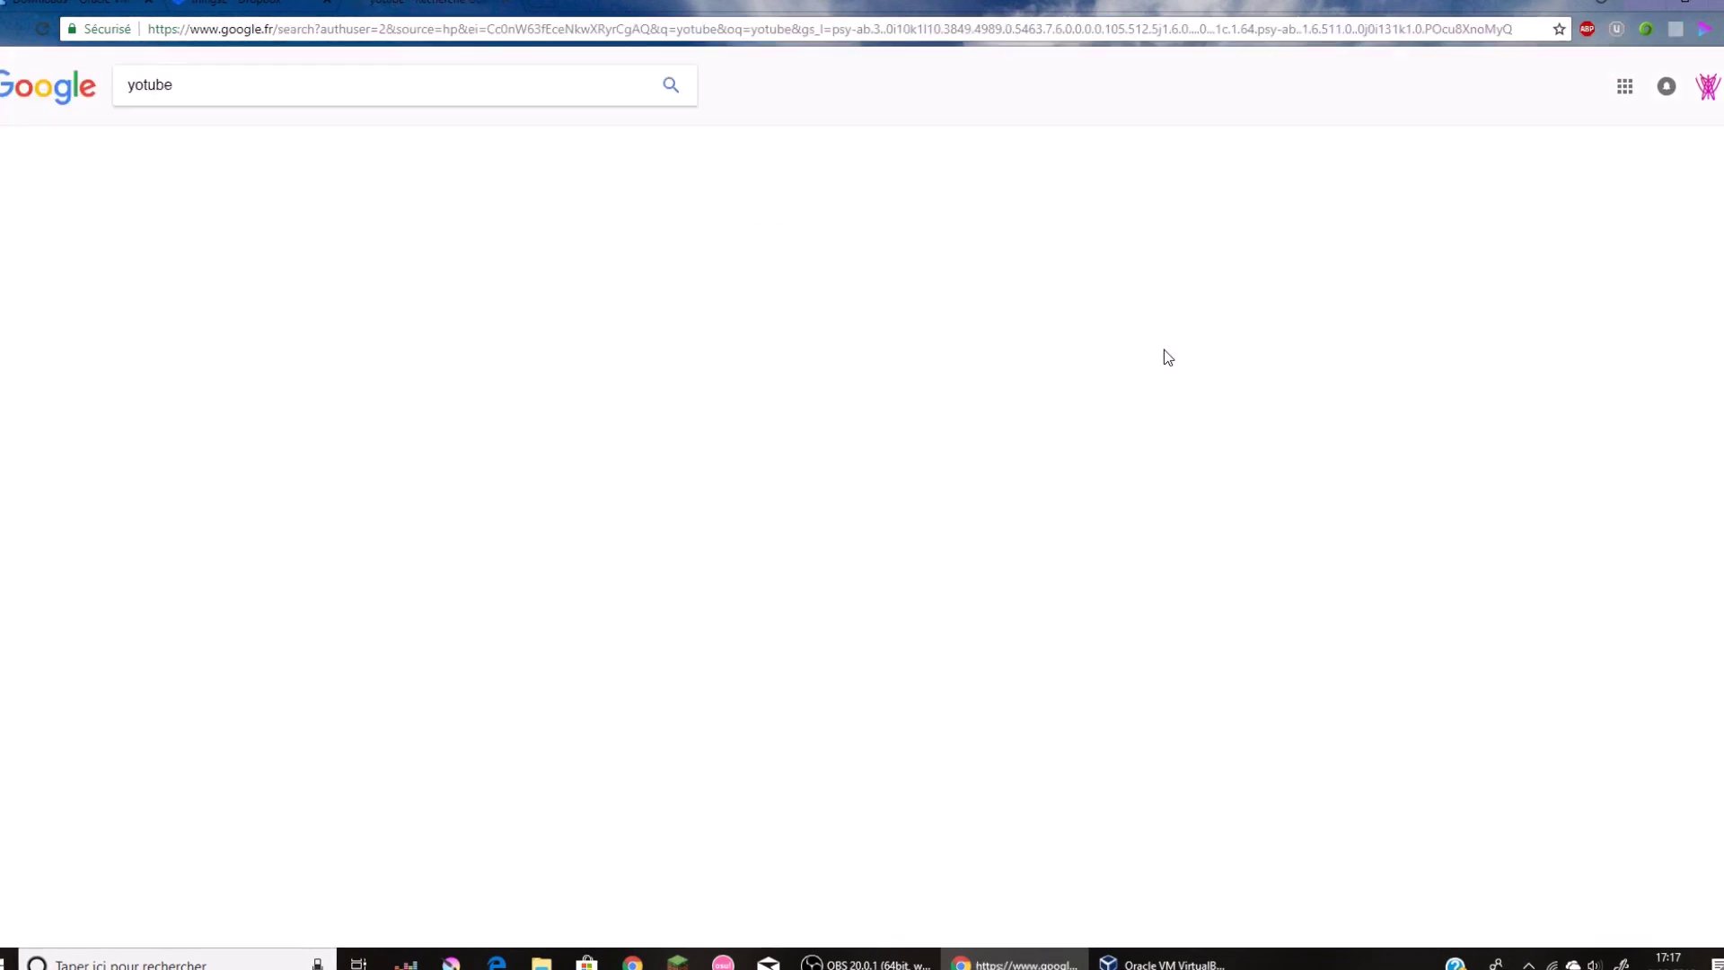
left_click(163, 283)
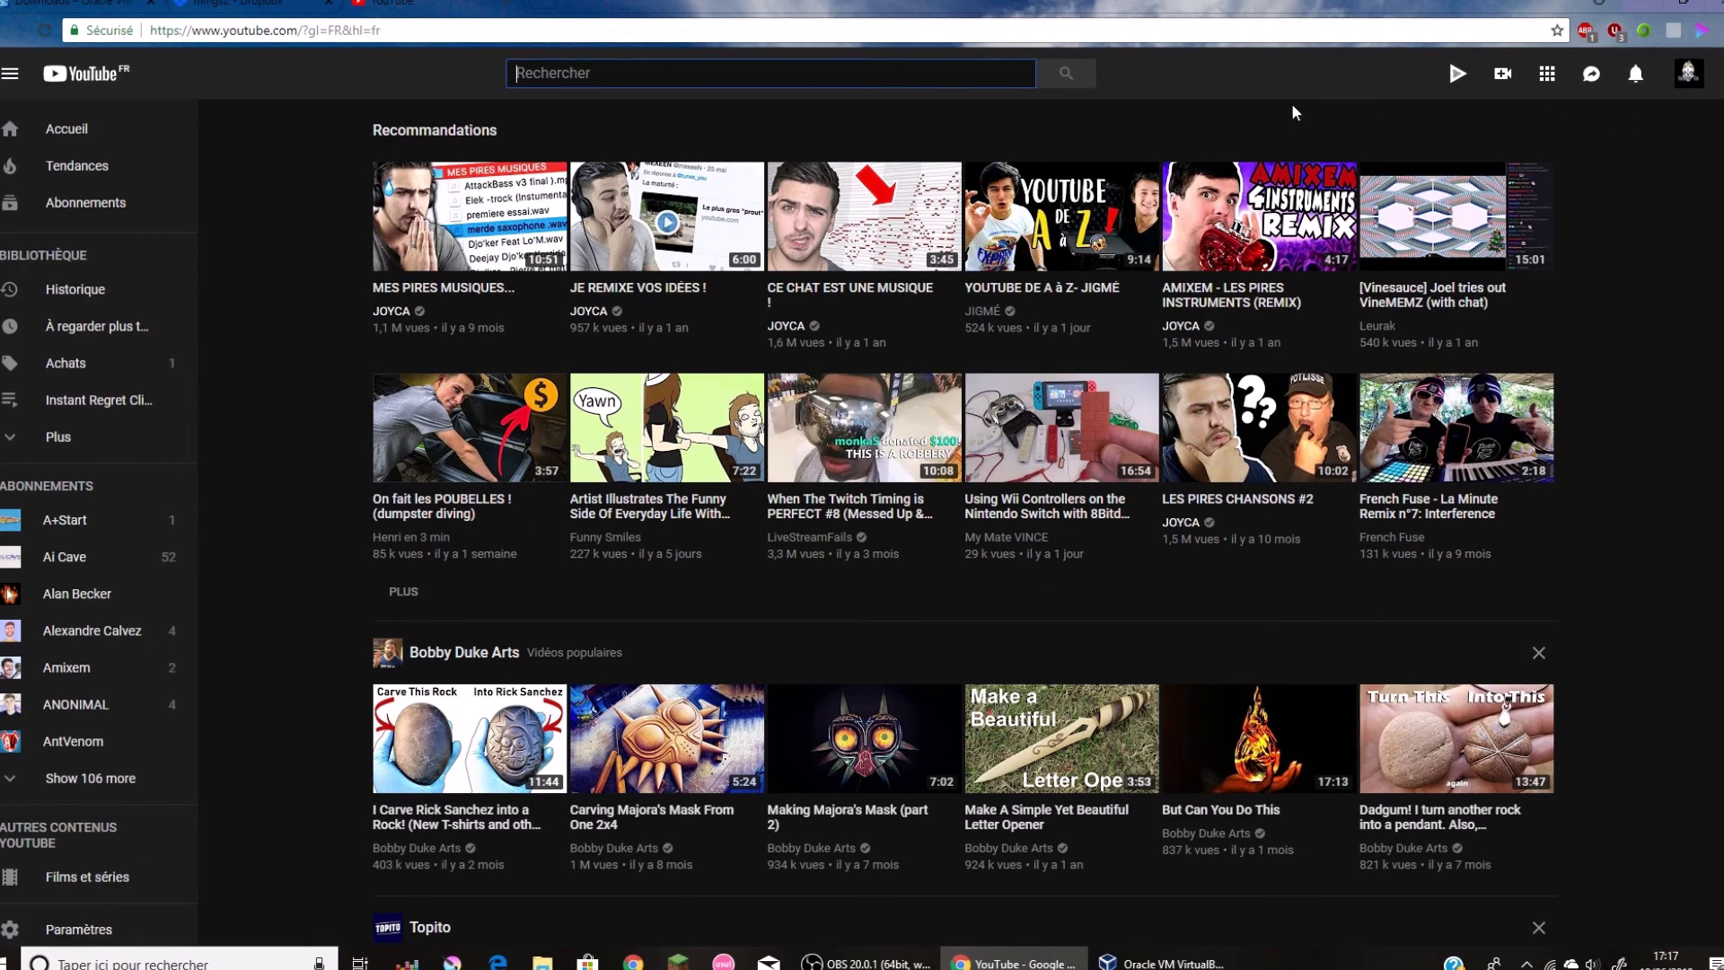
Step: Switch YouTube to the alternate account and open its channel page to look over the subscriber count and videos
left_click(1695, 77)
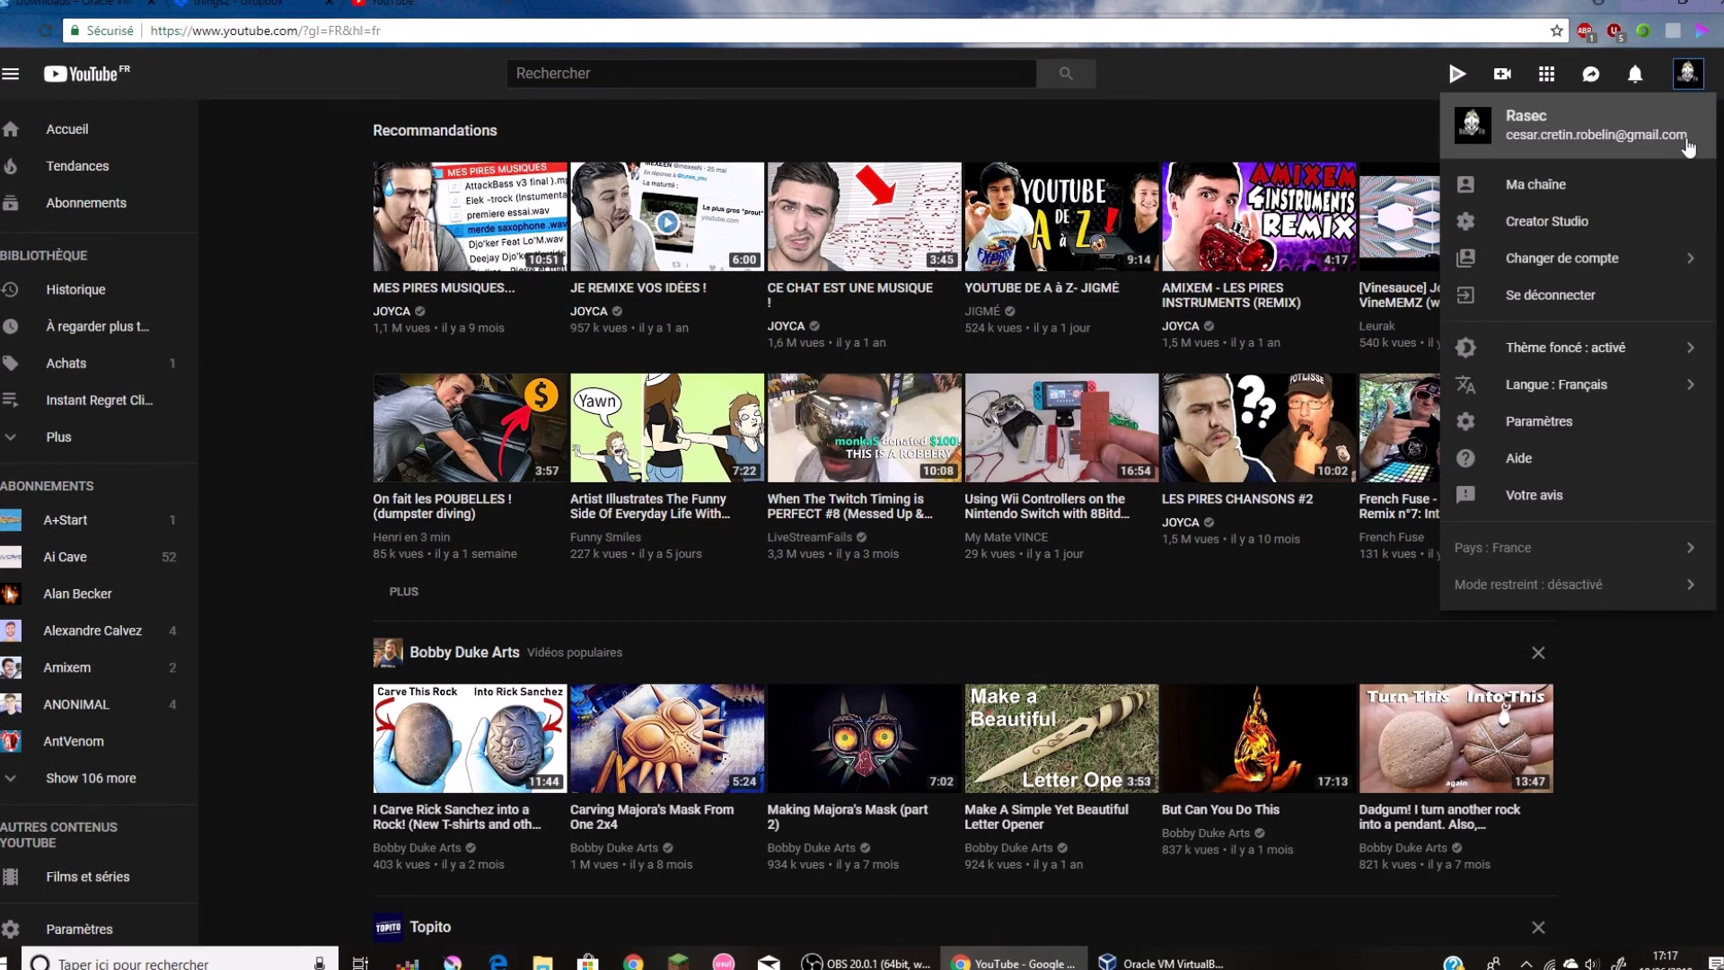
left_click(1610, 413)
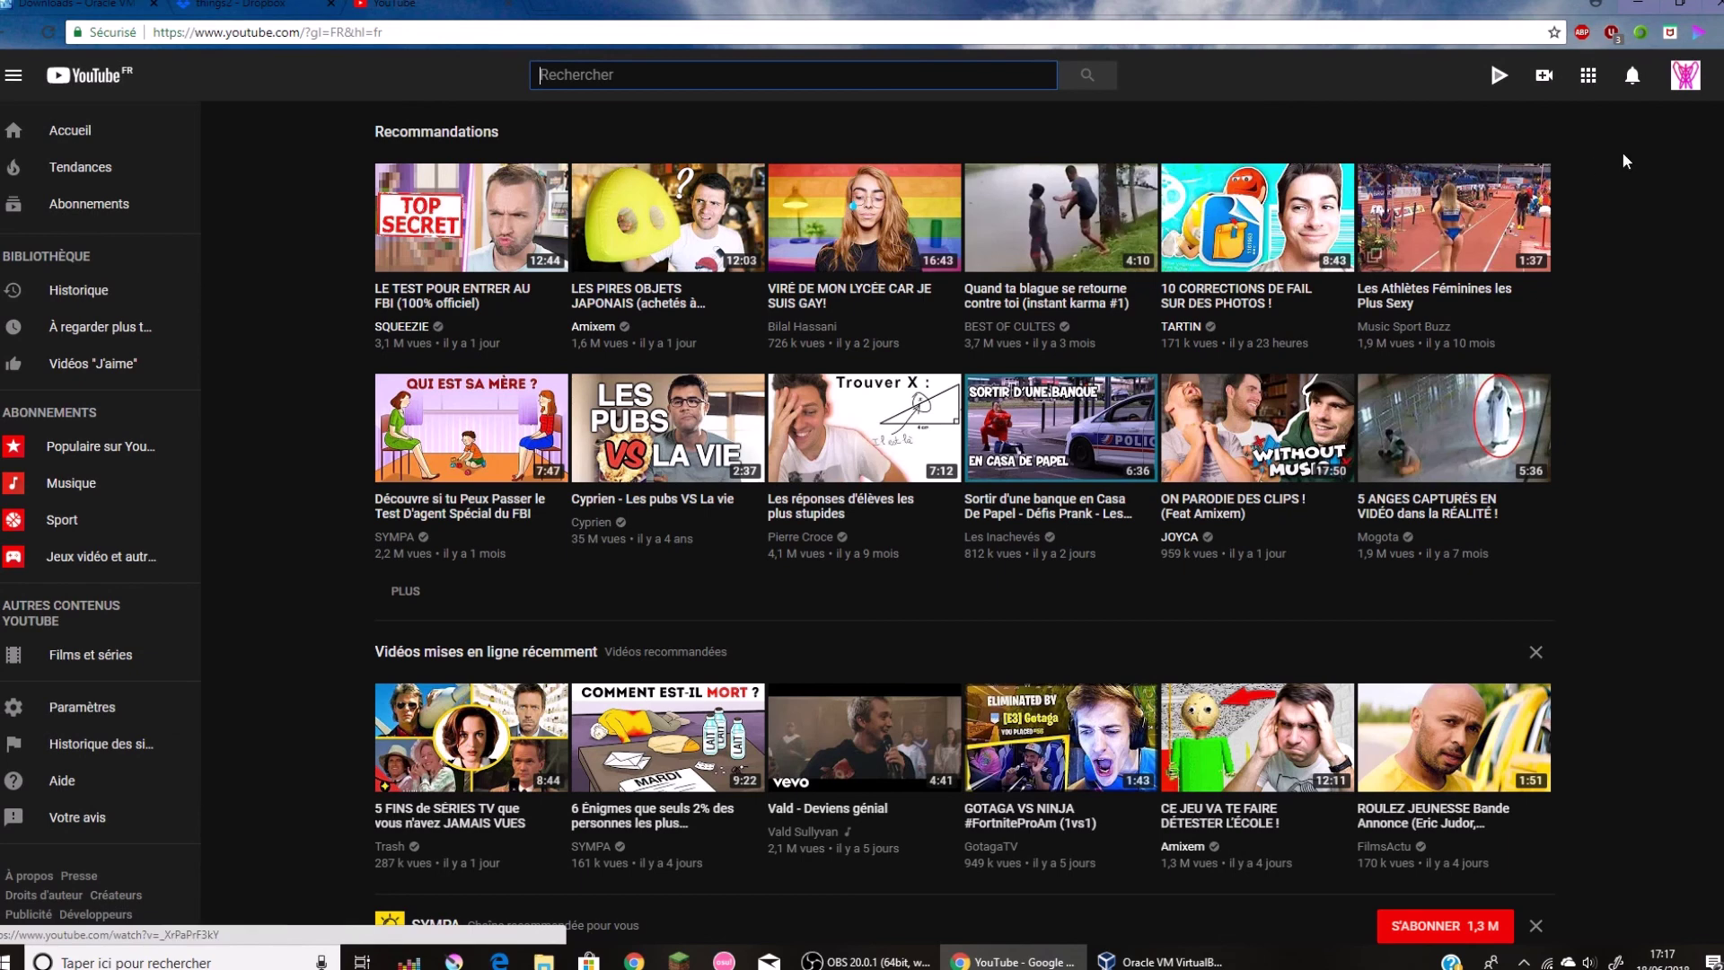
left_click(1685, 88)
left_click(1657, 180)
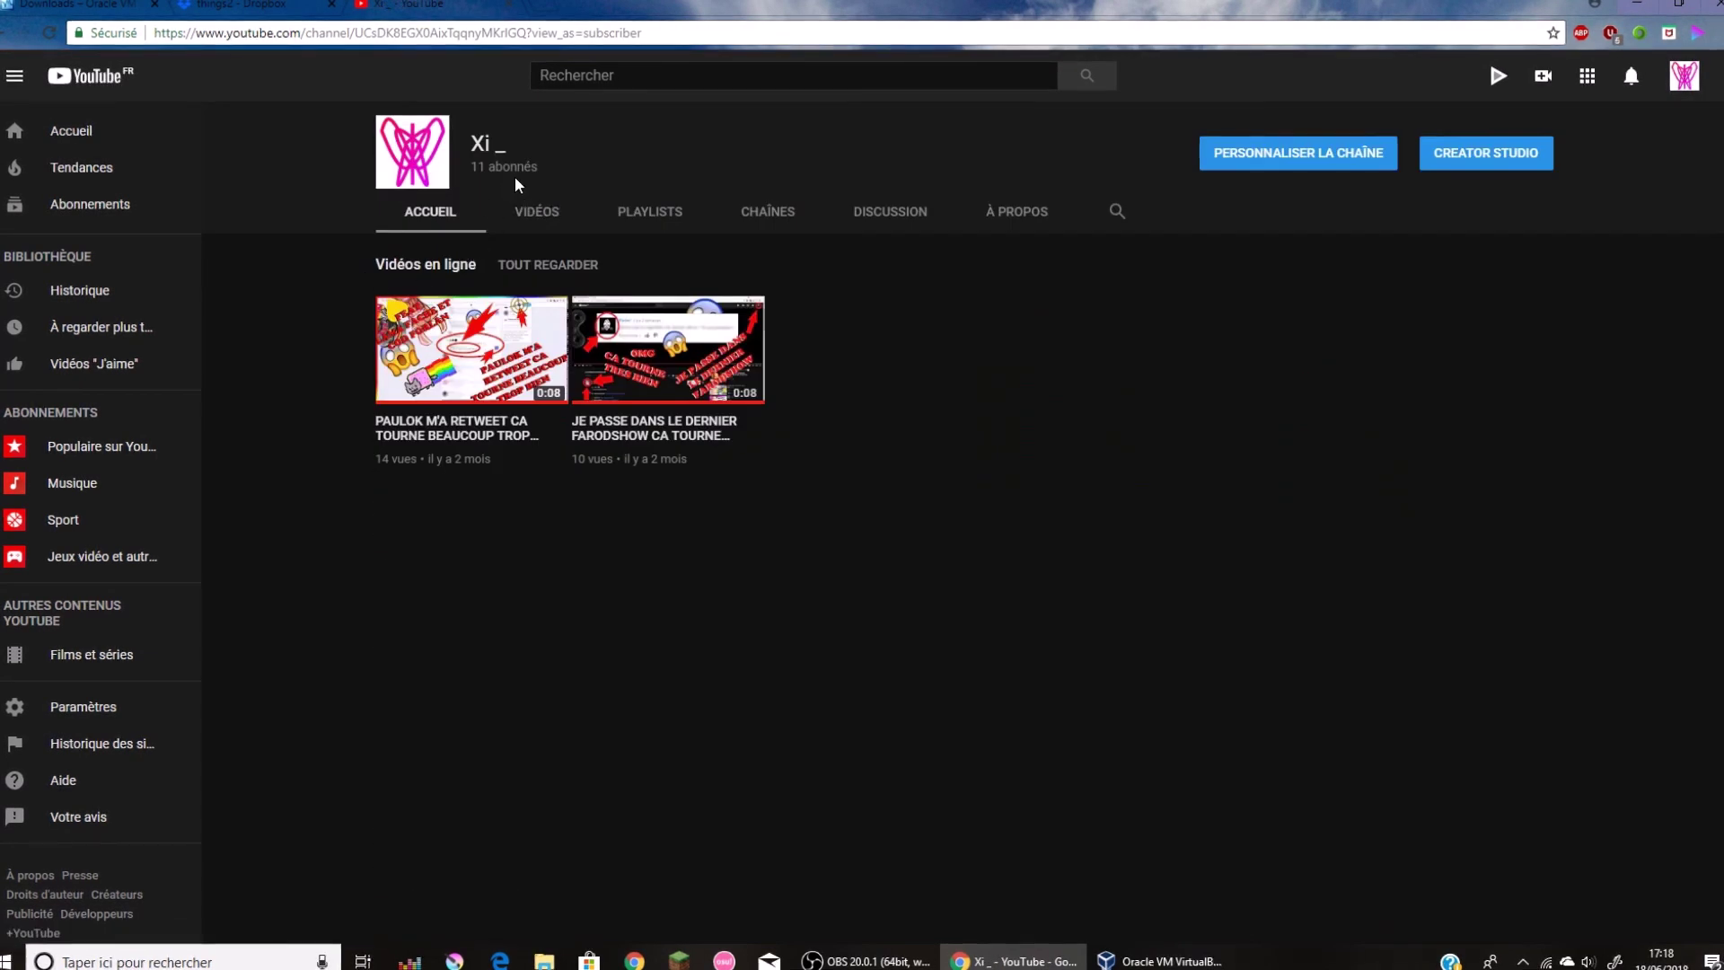
left_click_drag(540, 169, 470, 169)
left_click(337, 285)
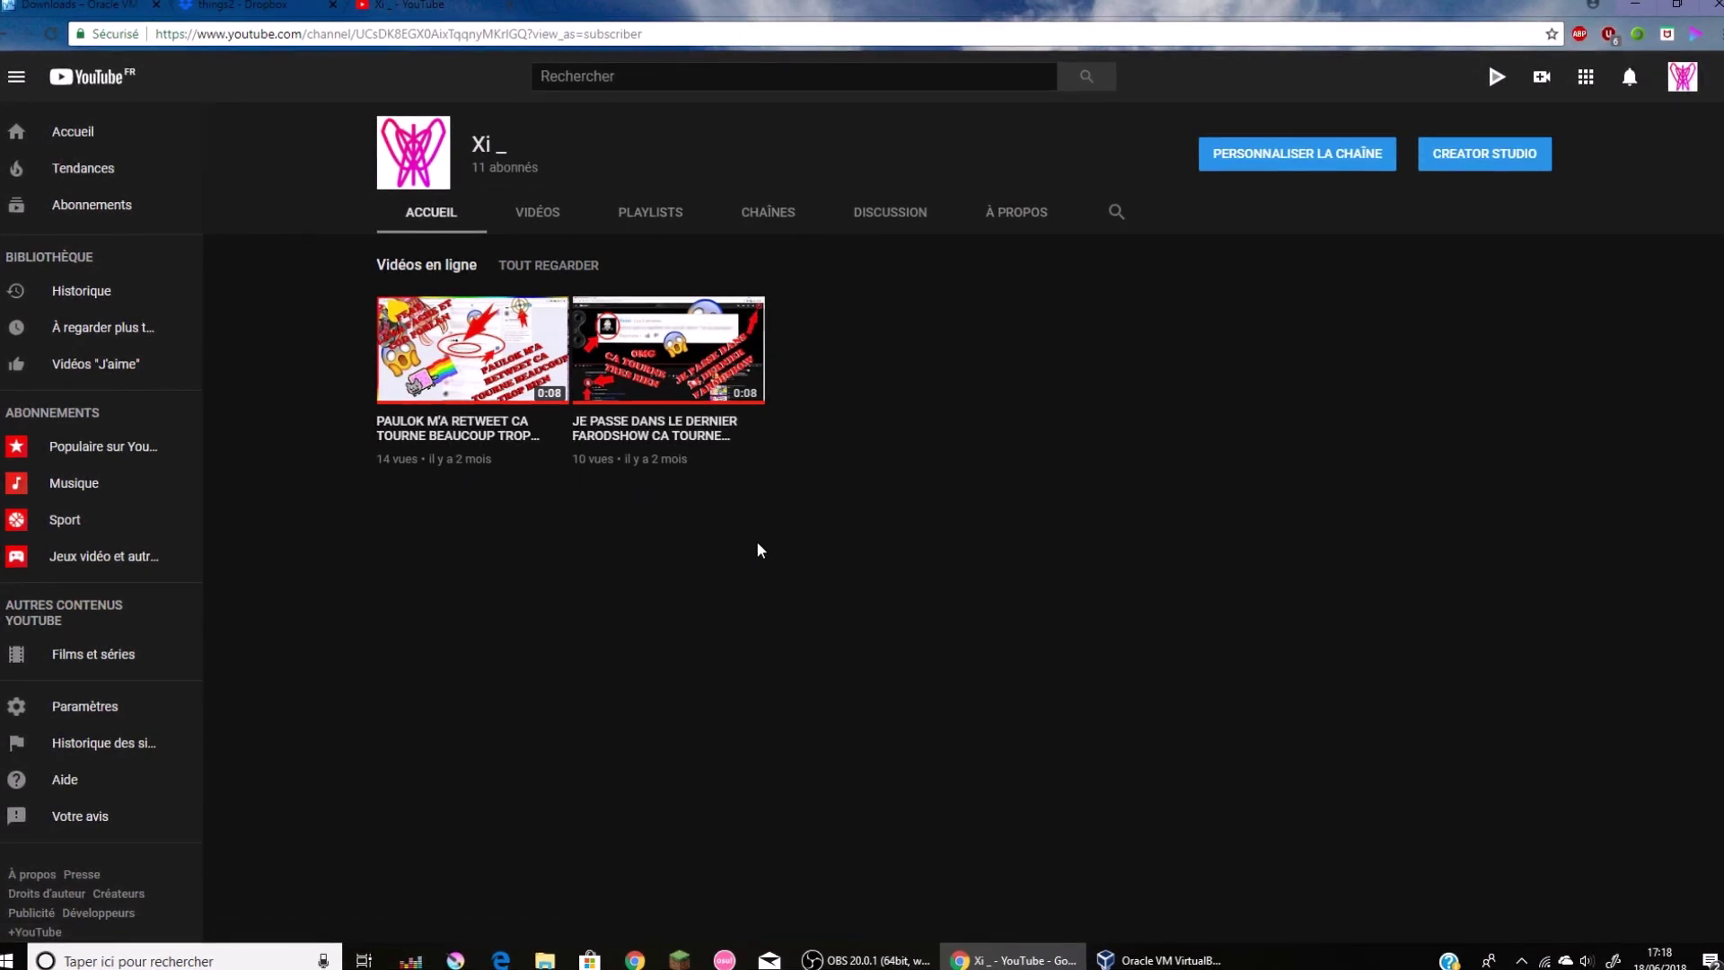
scroll(950, 631, "down", 1)
scroll(921, 678, "up", 1)
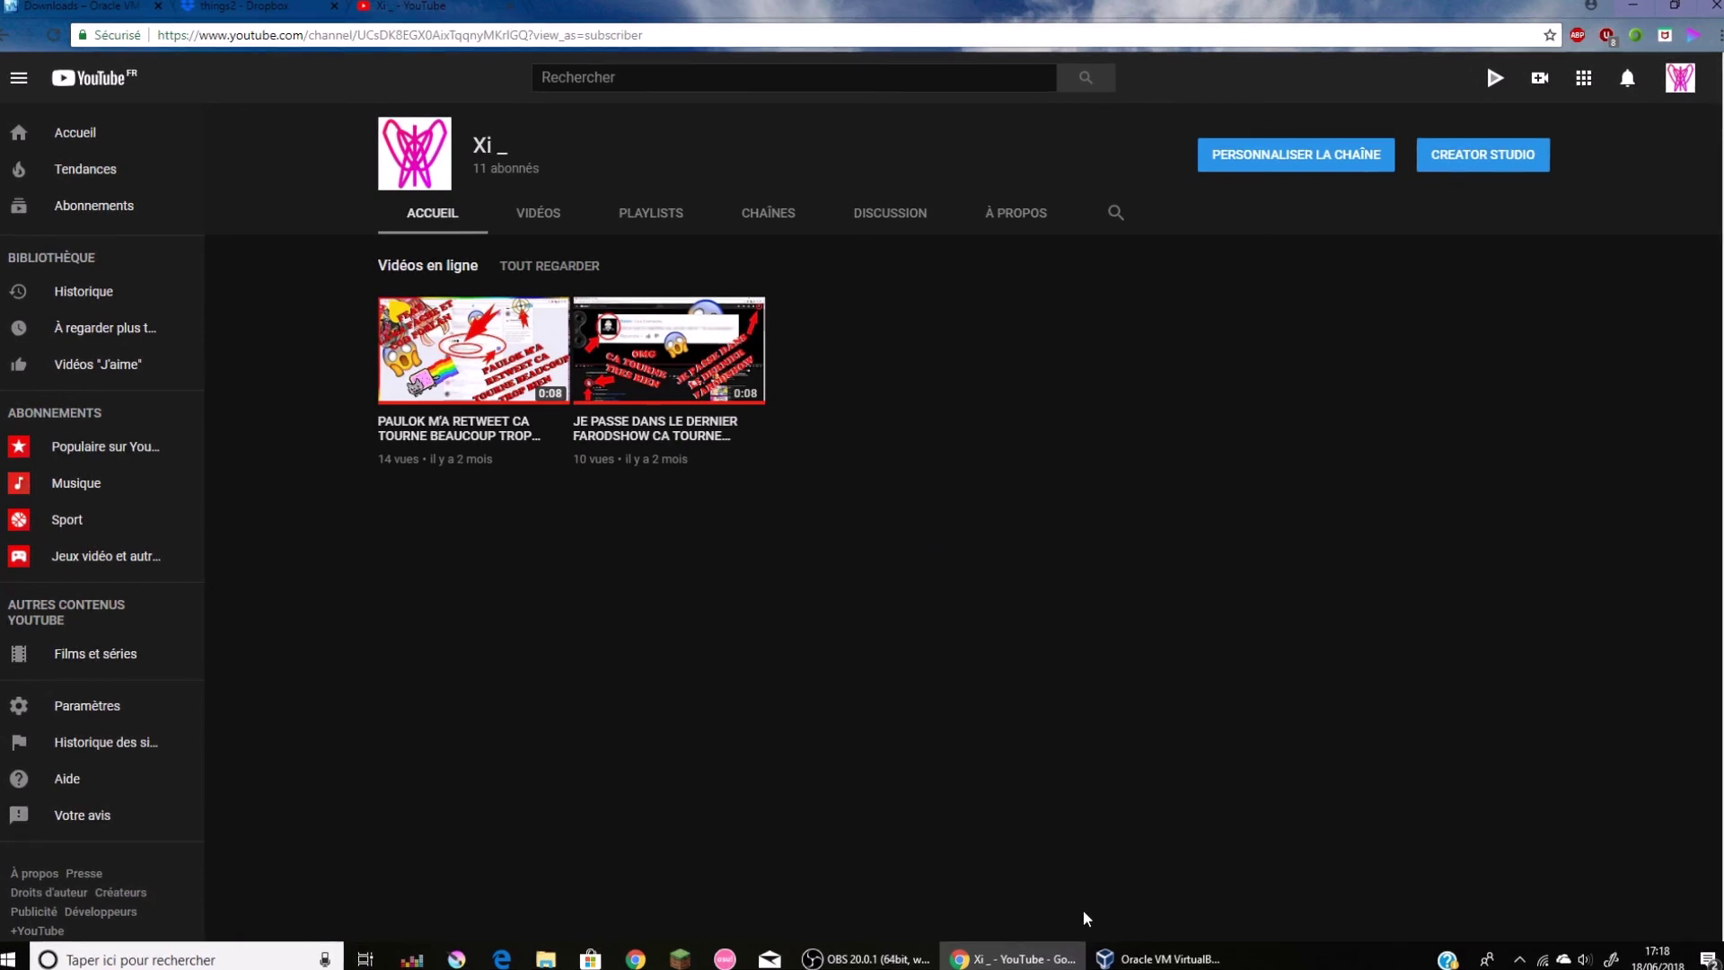
Step: Return to the VirtualBox manager and narrow the machine list to widen the details of the Youtube machine
left_click(1163, 958)
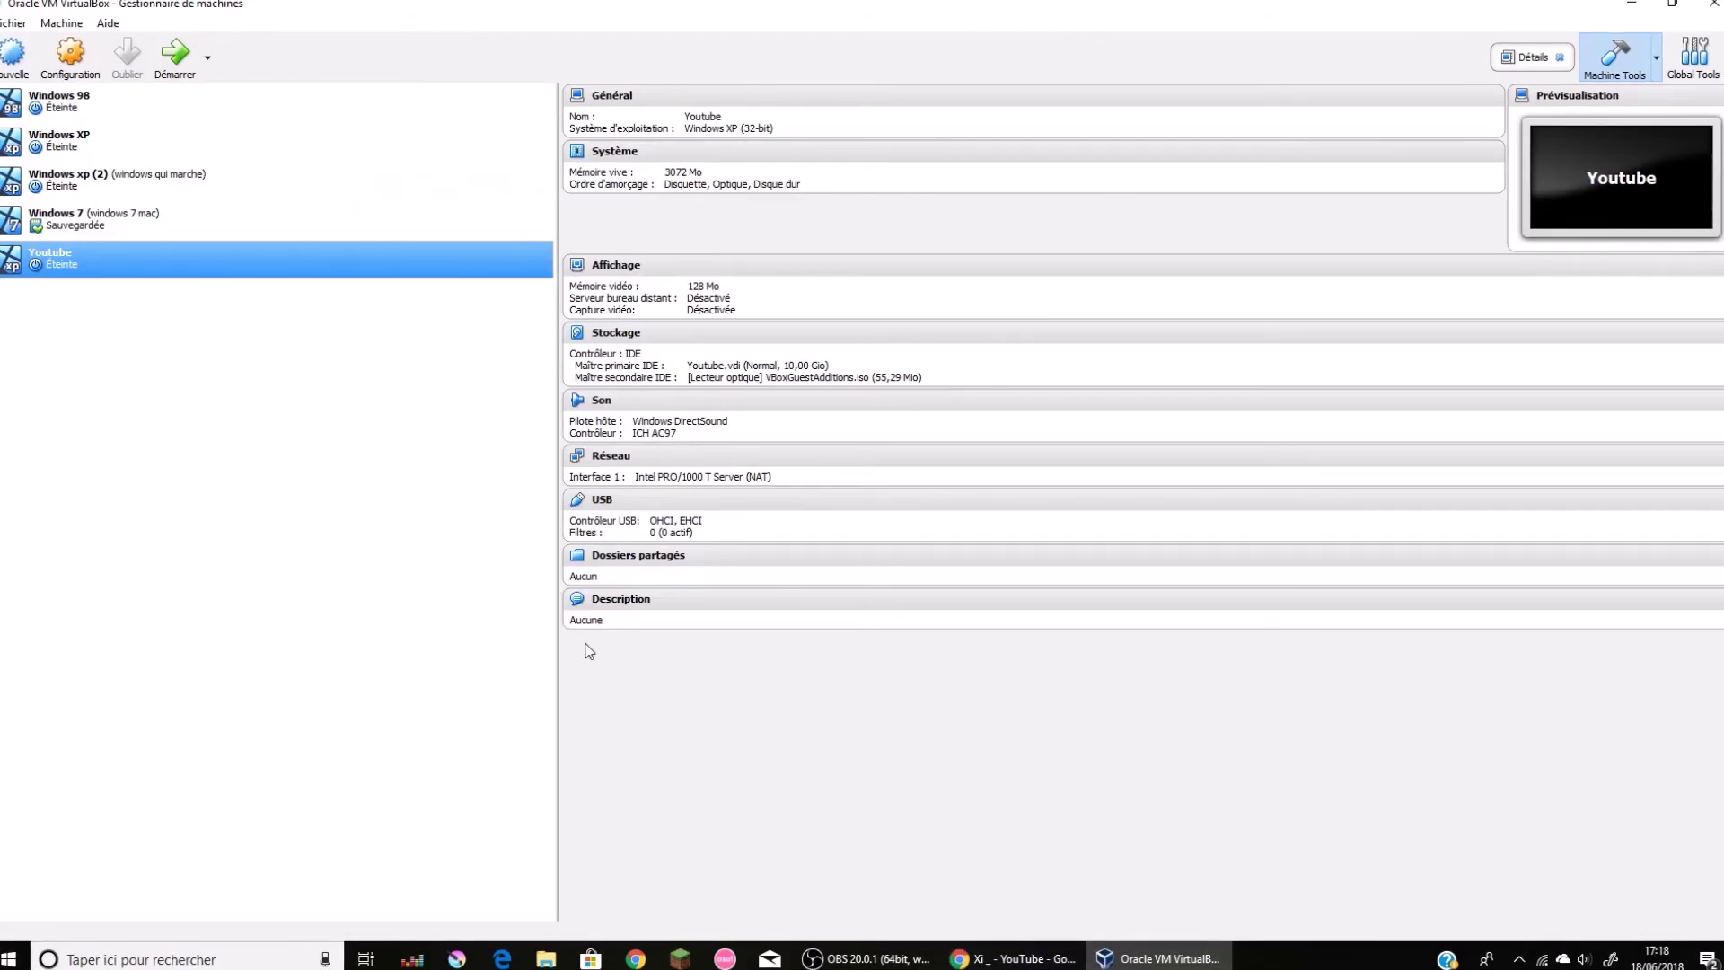
left_click_drag(558, 674, 335, 562)
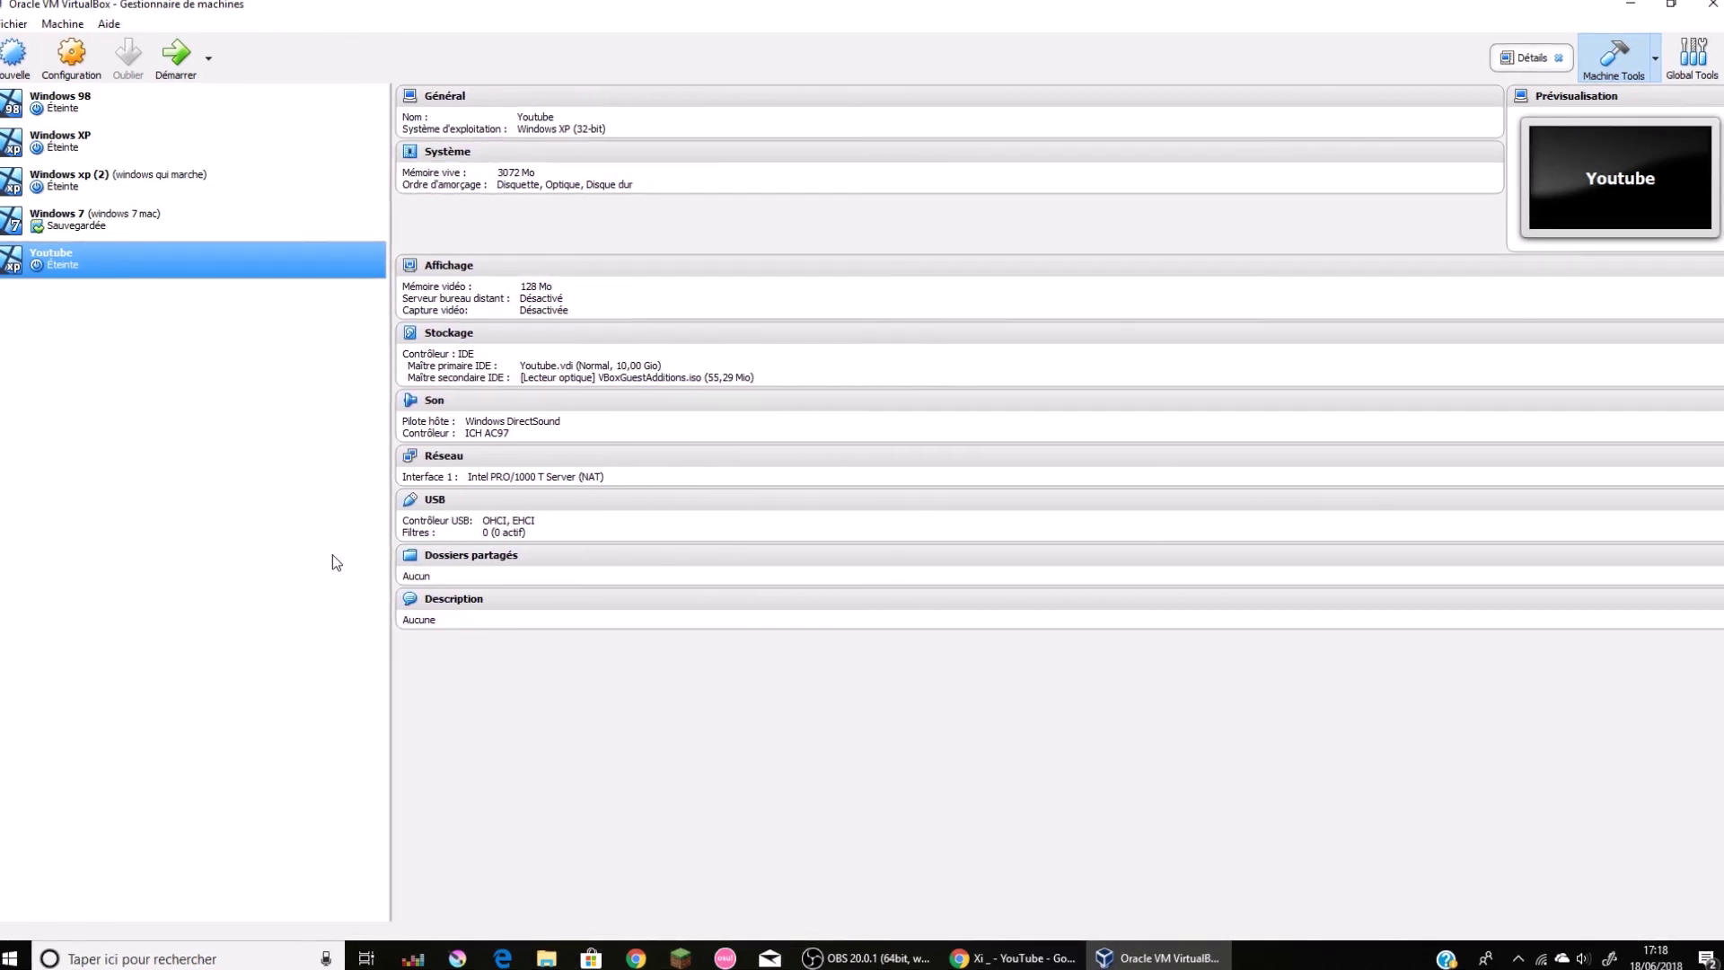